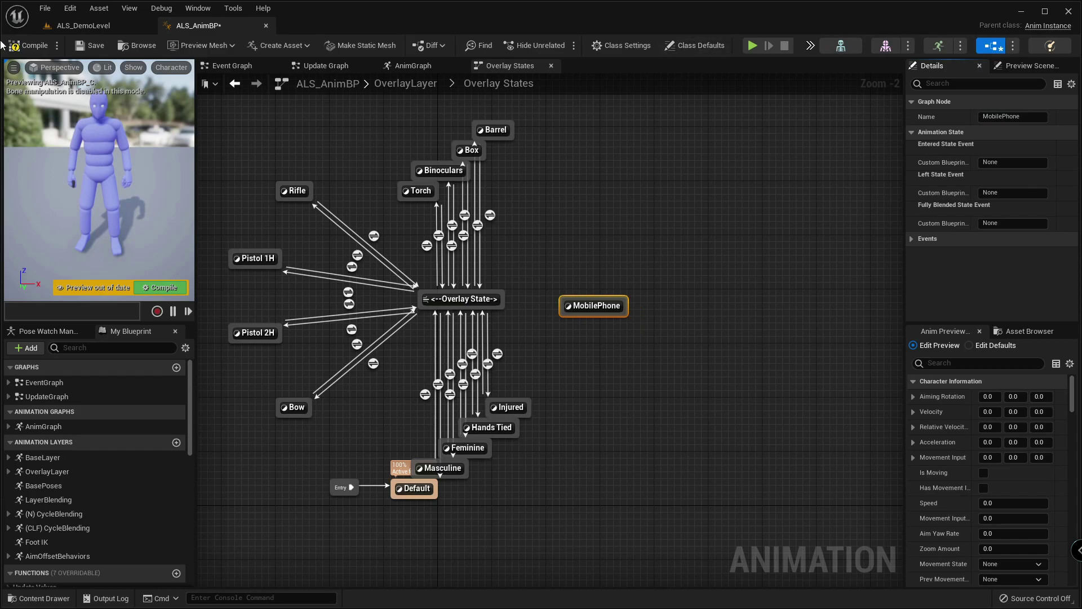
- Switch to the ALS_DemoLevel level and save all modified assets, including ALS_AnimBP
click(84, 25)
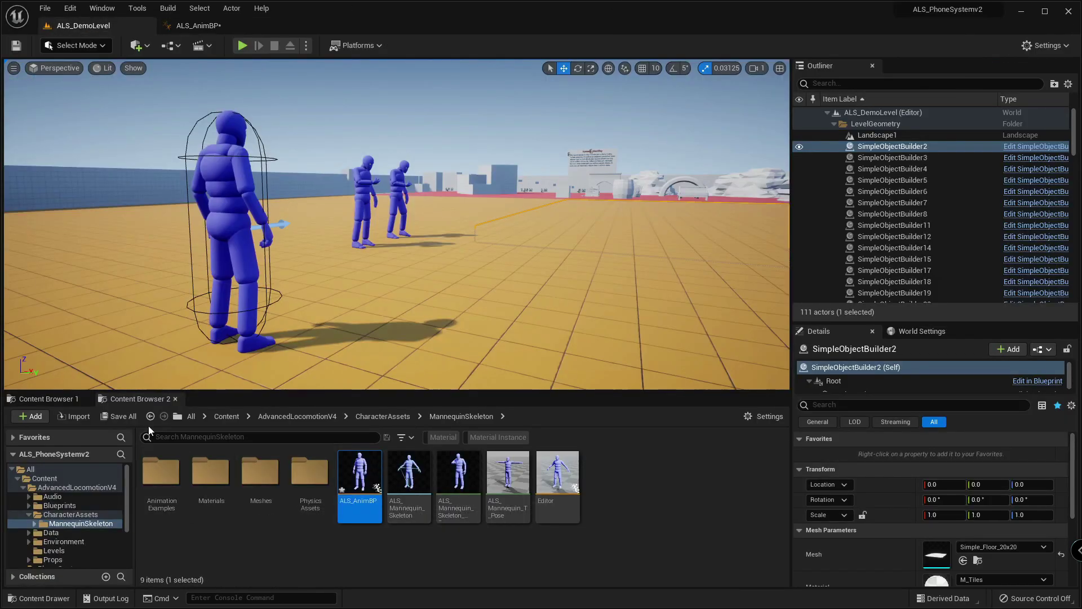
click(133, 416)
click(640, 430)
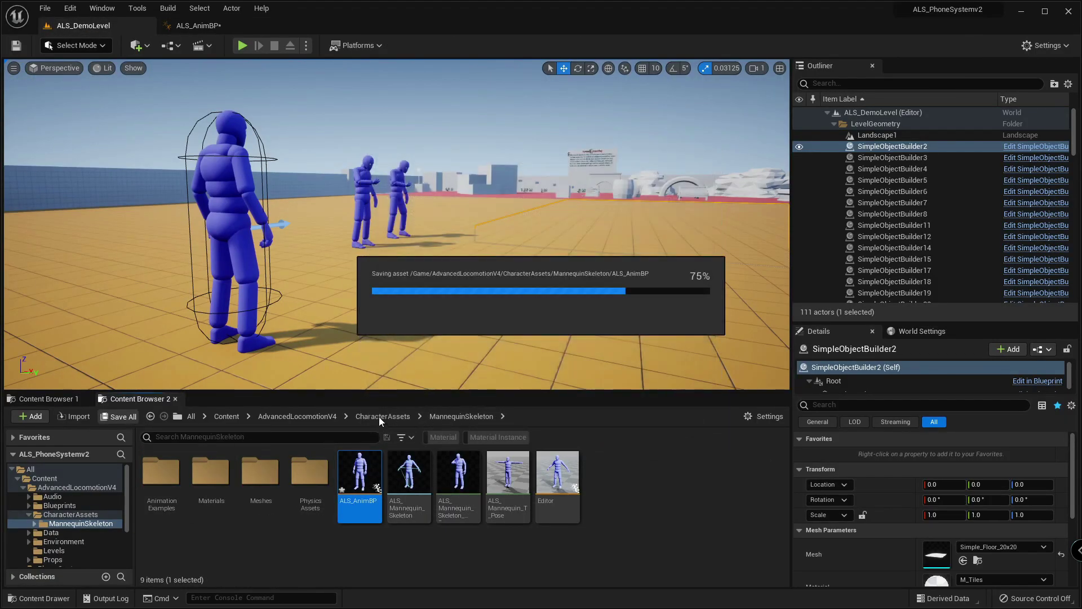
- Open the ALS_OverlayState enumeration from AdvancedLocomotionV4/Data/Enums and dock its editor beside the other open assets
click(374, 416)
click(326, 416)
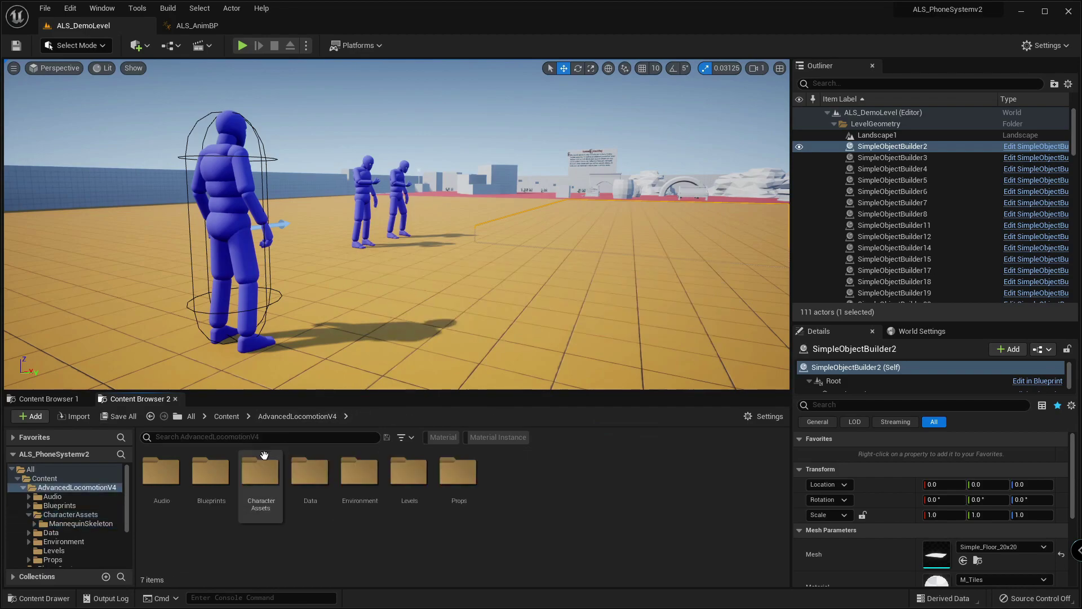
double_click(299, 474)
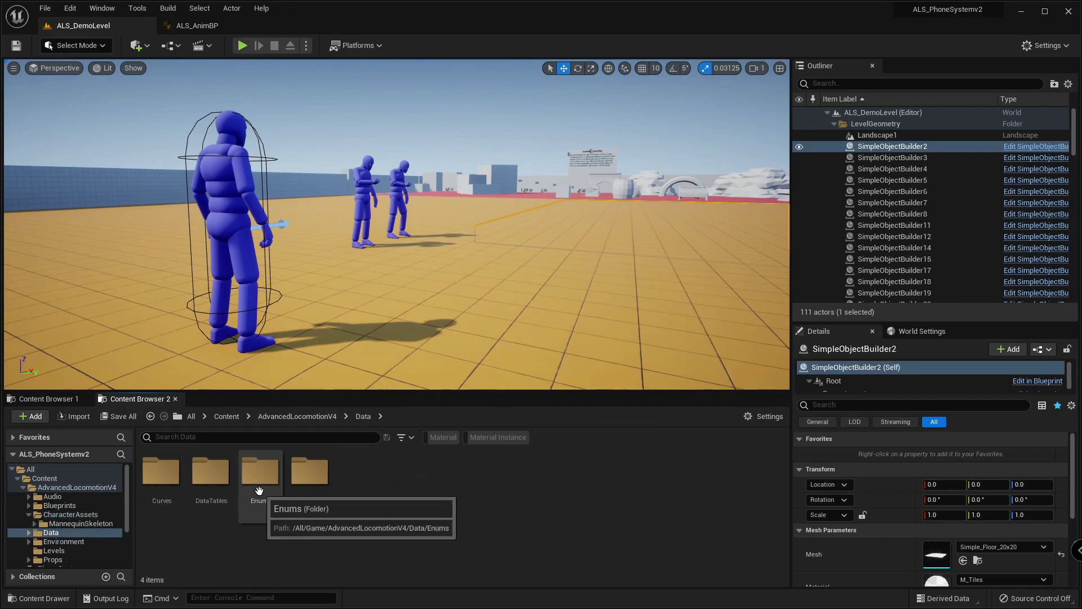
double_click(261, 471)
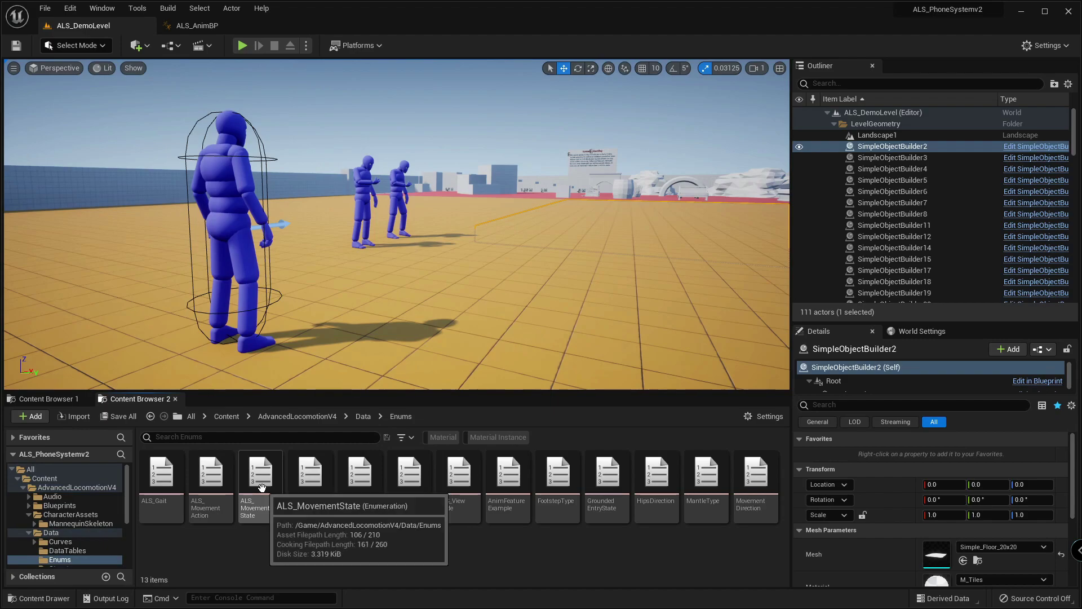
double_click(302, 507)
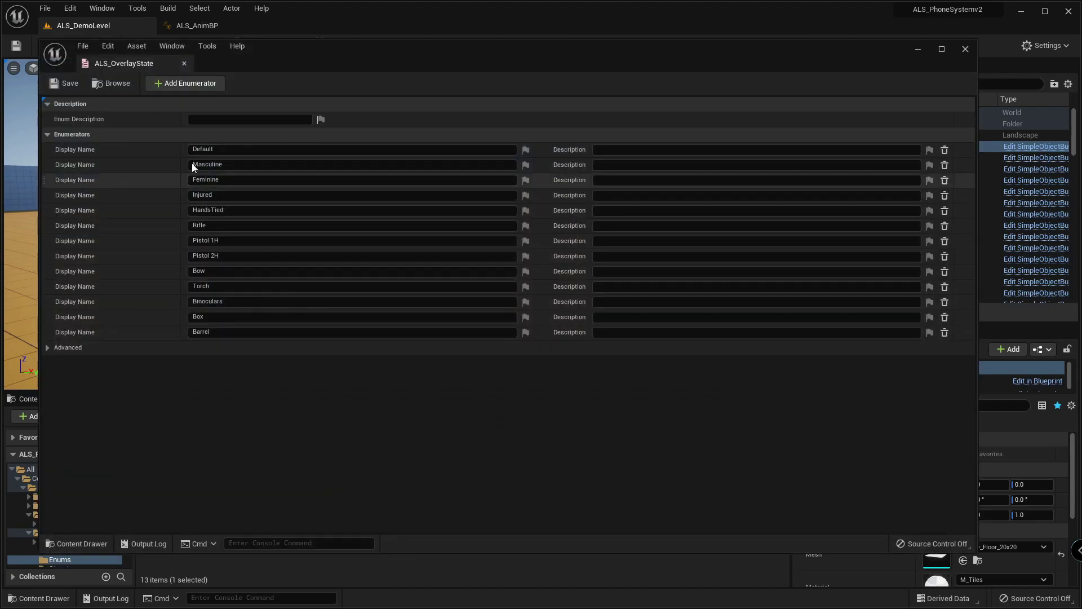
drag(155, 63, 287, 22)
click(340, 32)
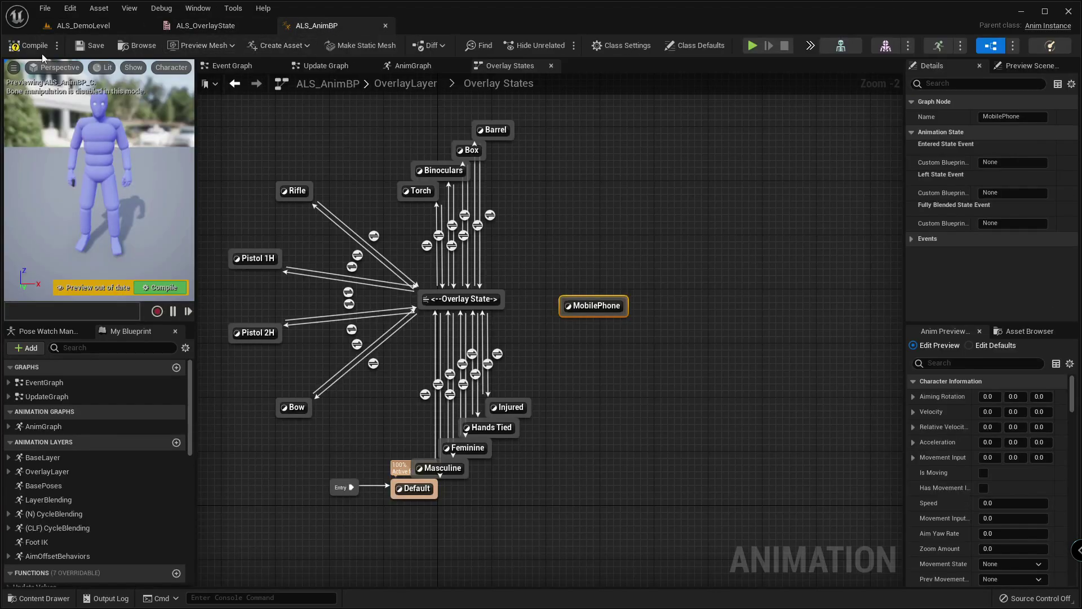
click(45, 8)
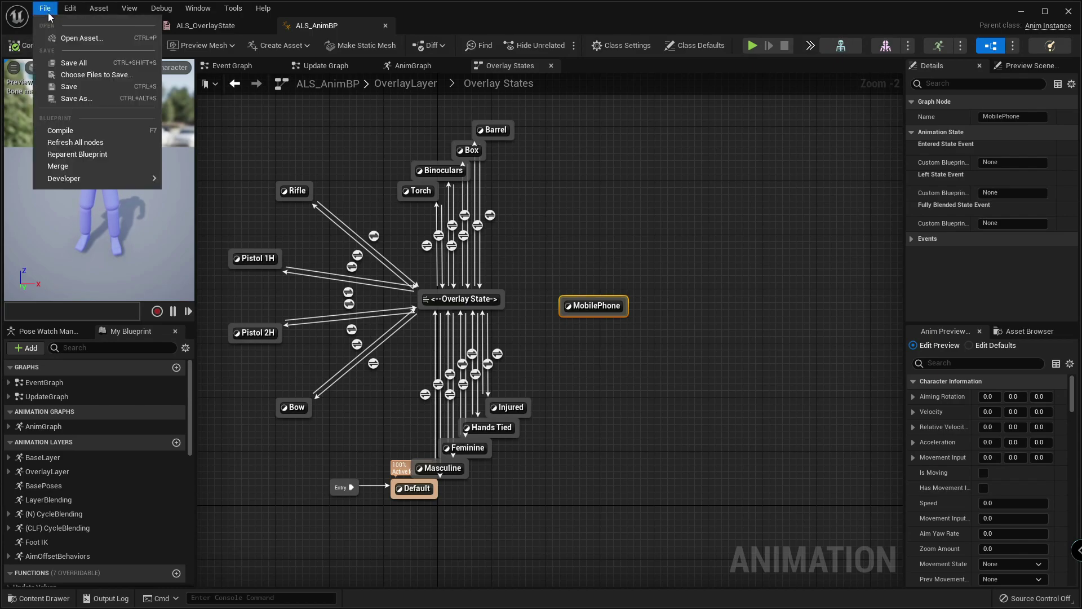
click(206, 26)
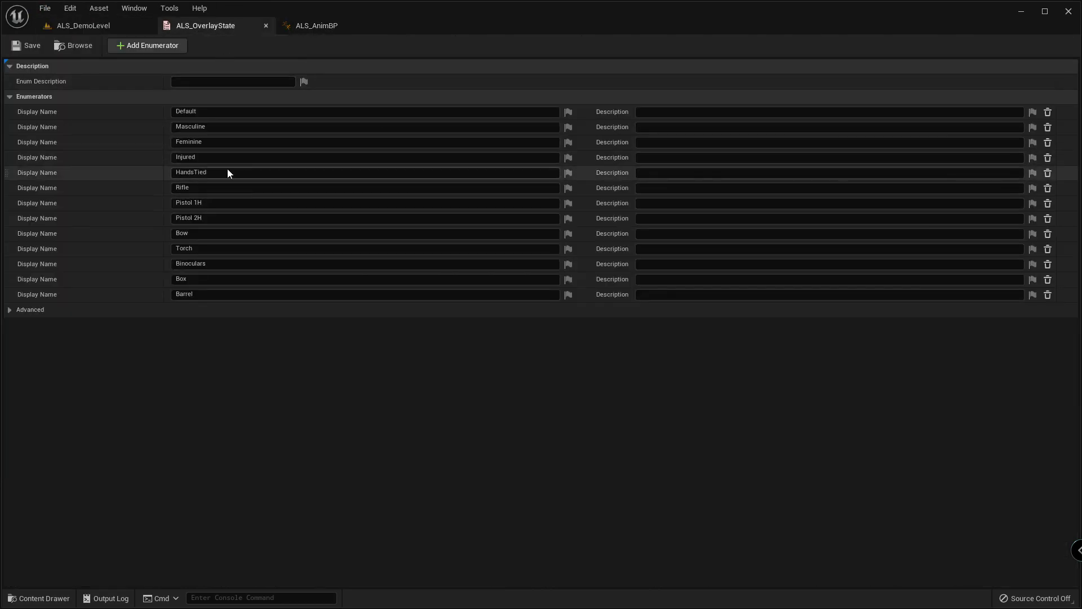
- Add an enumerator named MobilePhone at the end of the ALS_OverlayState enumeration
click(141, 43)
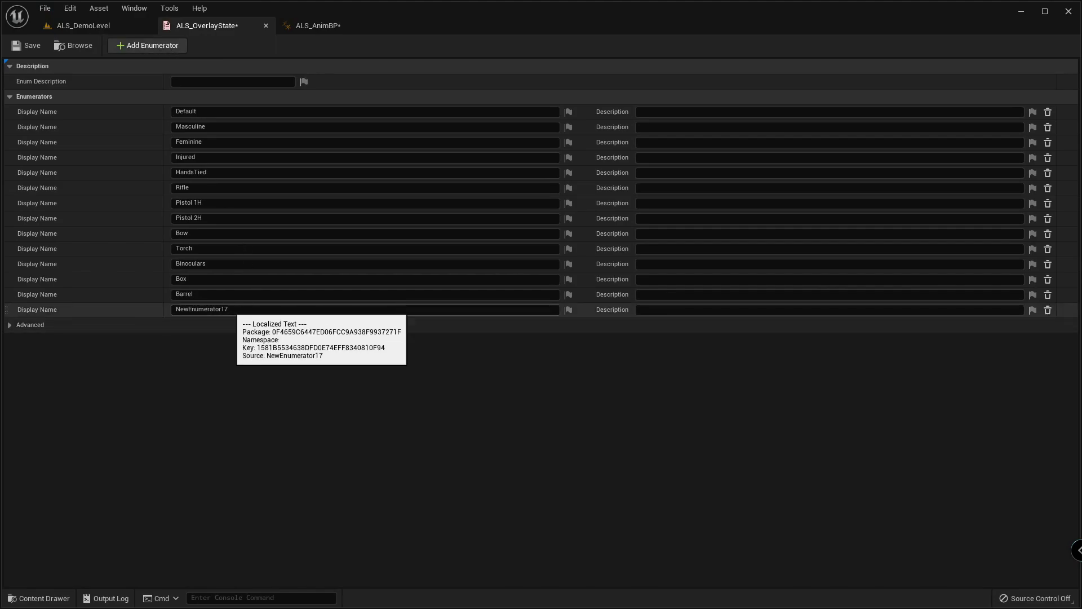
click(235, 309)
text(MobilePhone)
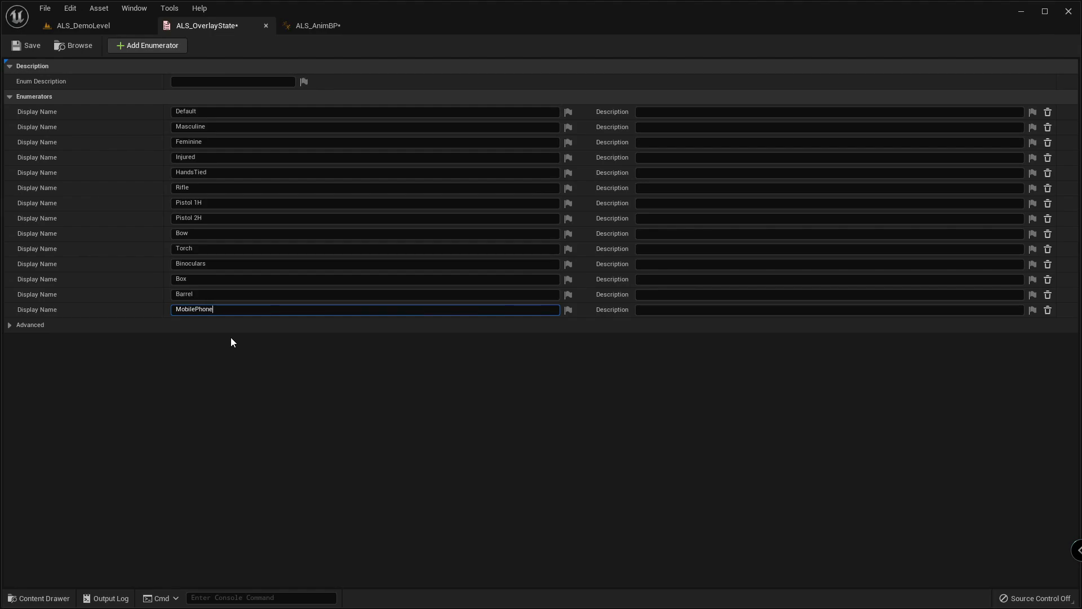
key(Return)
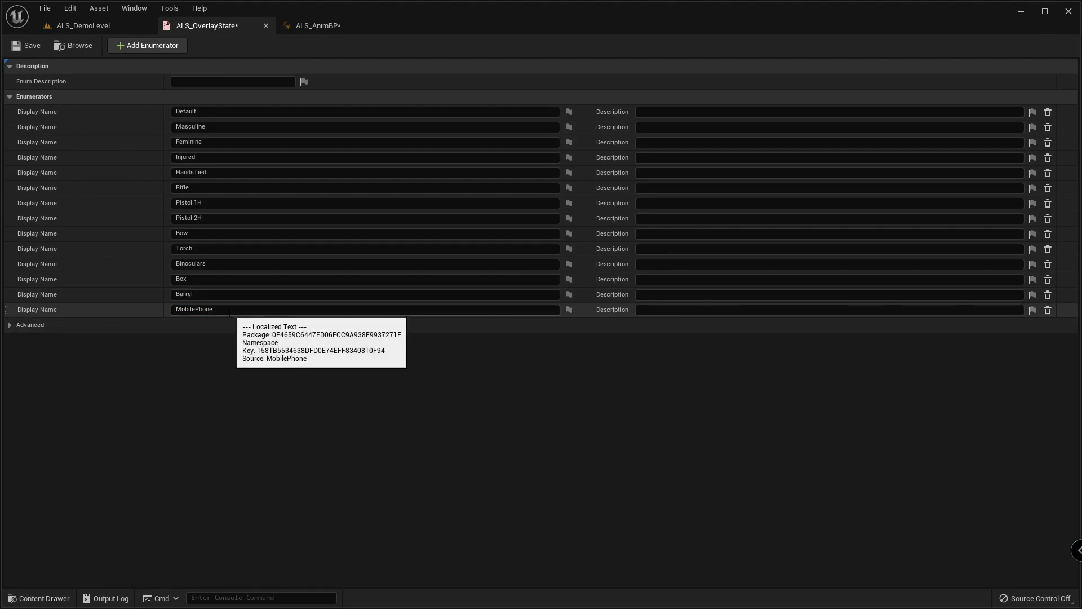
- Save all assets, close ALS_OverlayState and return to the ALS_AnimBP Overlay States graph
click(44, 9)
click(62, 62)
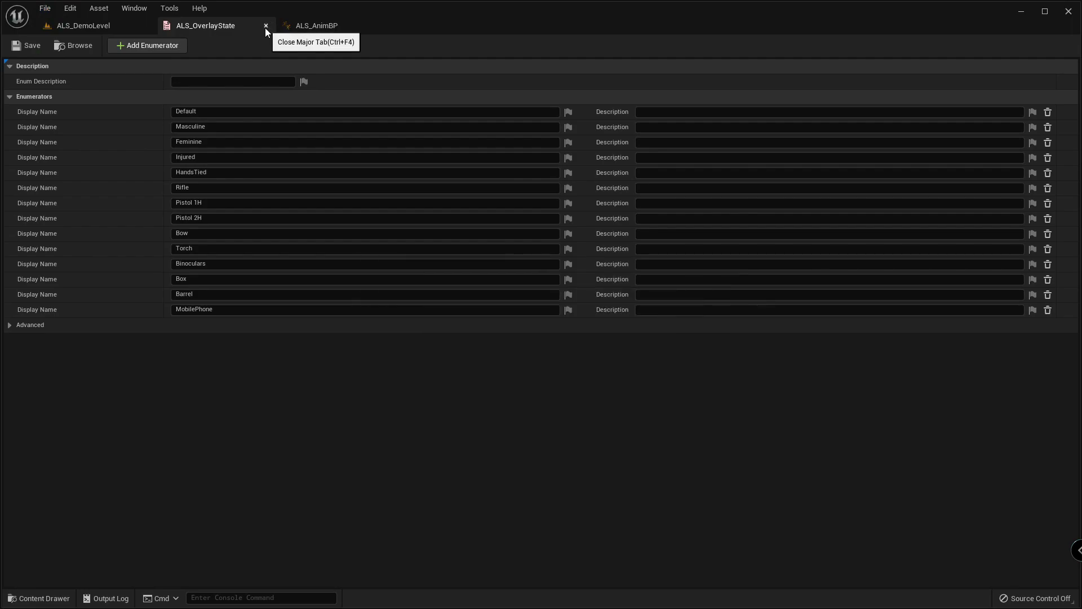
click(265, 25)
click(245, 30)
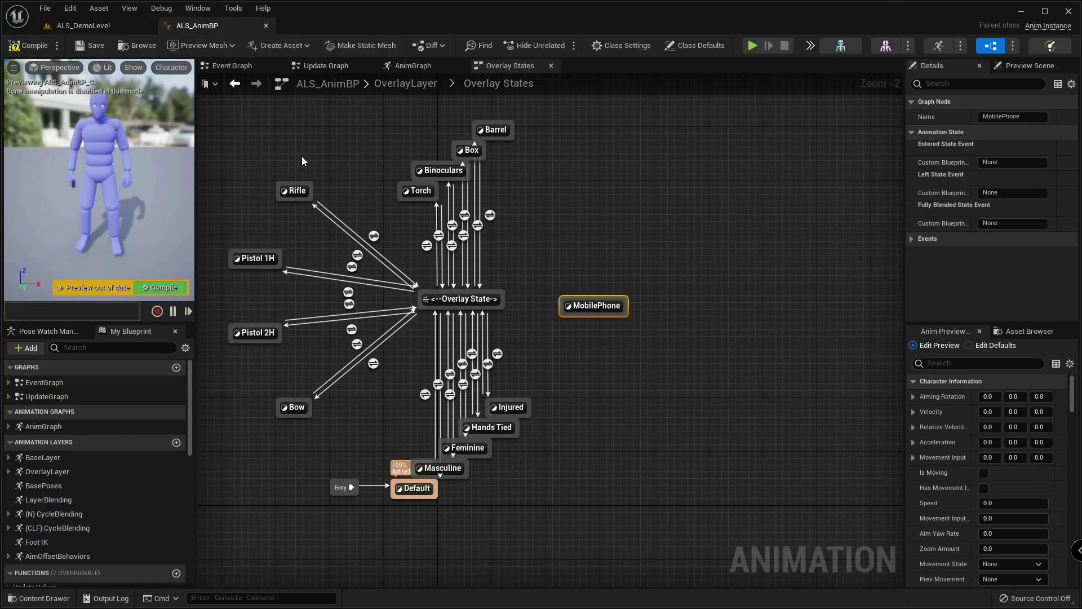
- Create transitions in both directions between the Overlay State conduit and the MobilePhone state
scroll(591, 293, up, 3)
drag(590, 310, 635, 300)
mouse_move(461, 307)
mouse_down()
mouse_move(592, 309)
mouse_move(479, 335)
mouse_move(450, 310)
mouse_up()
click(583, 339)
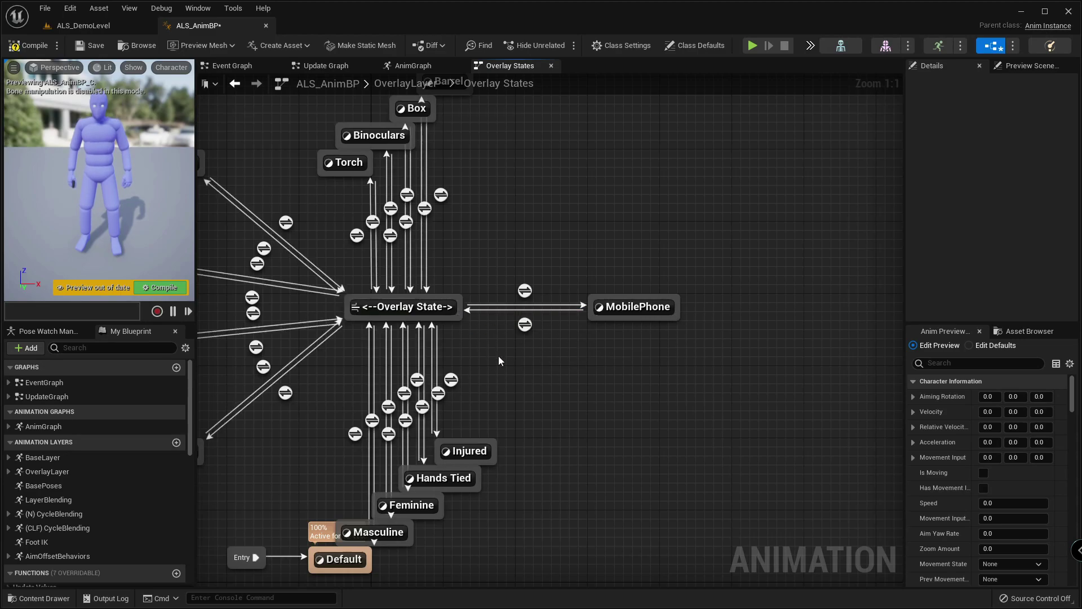
- Copy the Overlay State variable and its equality comparison from the Overlay State to Bow transition rule
right_drag(343, 299, 469, 253)
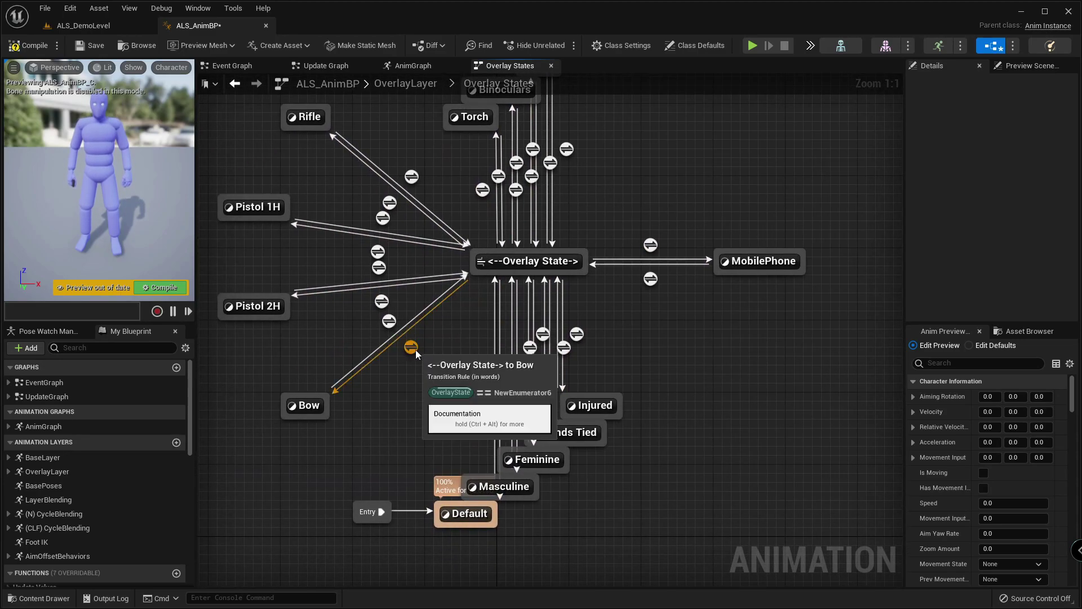
double_click(415, 349)
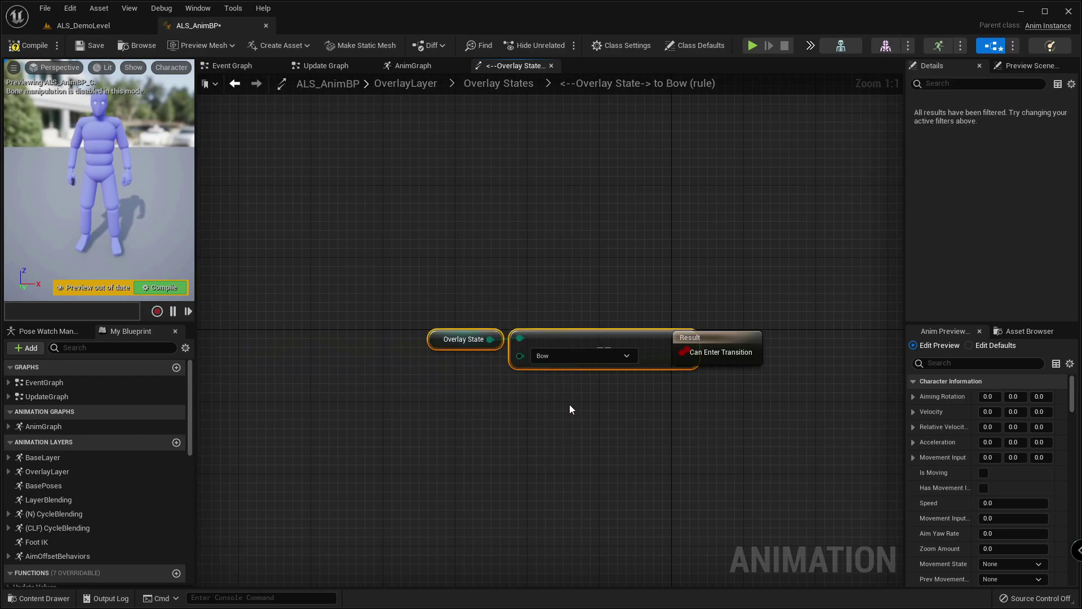
click(507, 83)
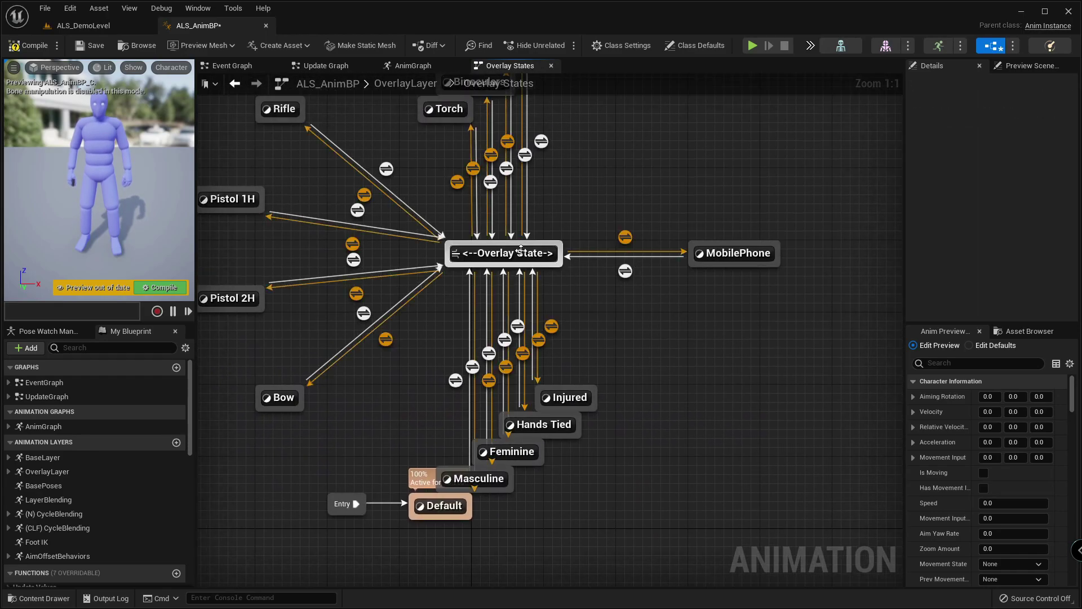
- In the Overlay State to MobilePhone rule, paste the comparison nodes, connect them to Can Enter Transition and compare against MobilePhone
double_click(625, 237)
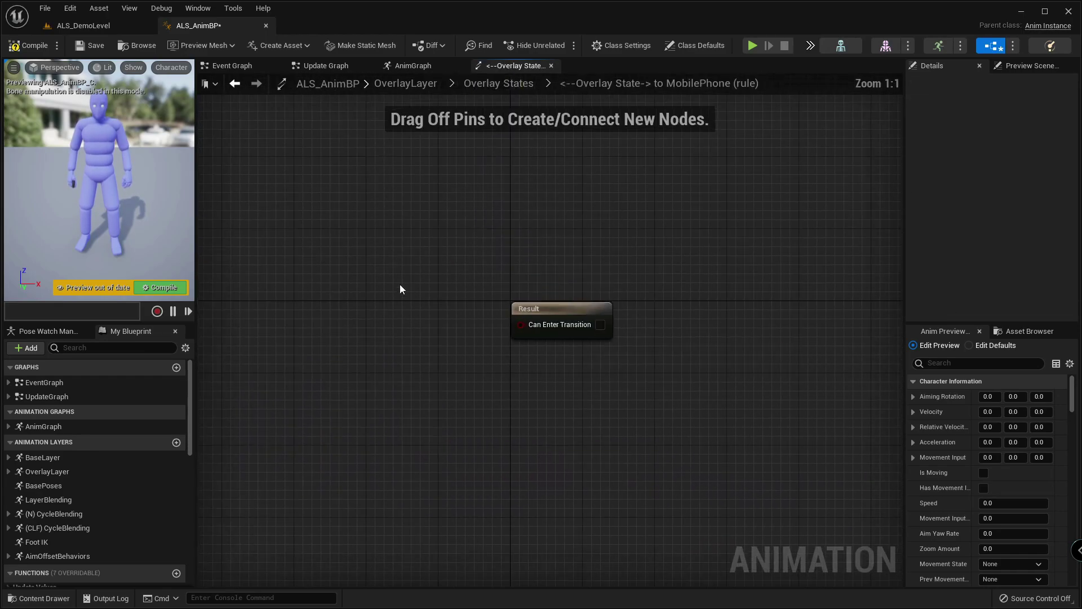
click(491, 328)
drag(499, 337, 472, 319)
drag(411, 351, 366, 334)
click(580, 330)
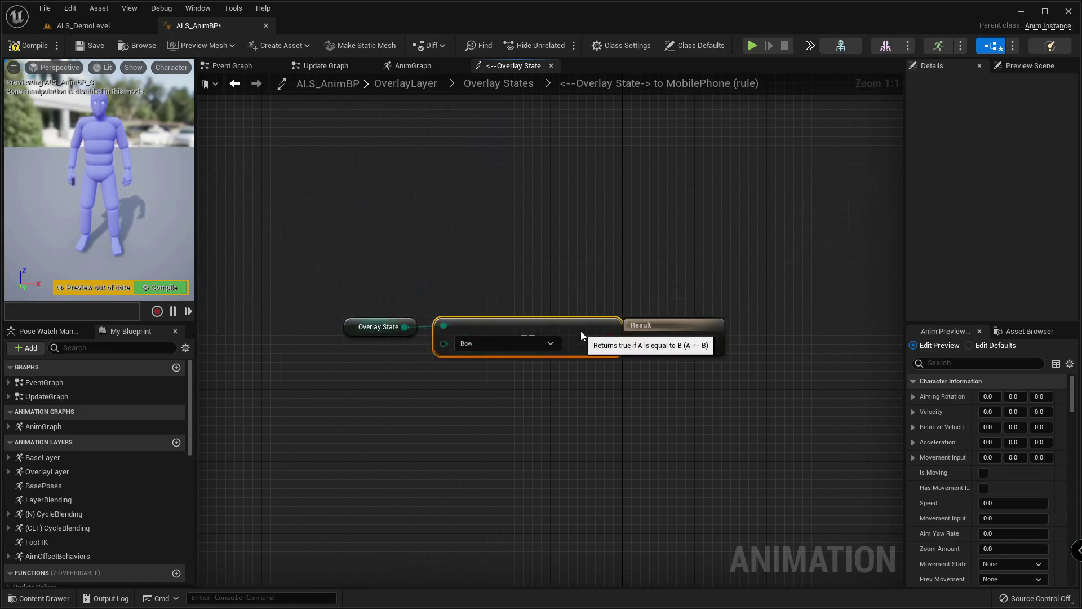
click(596, 358)
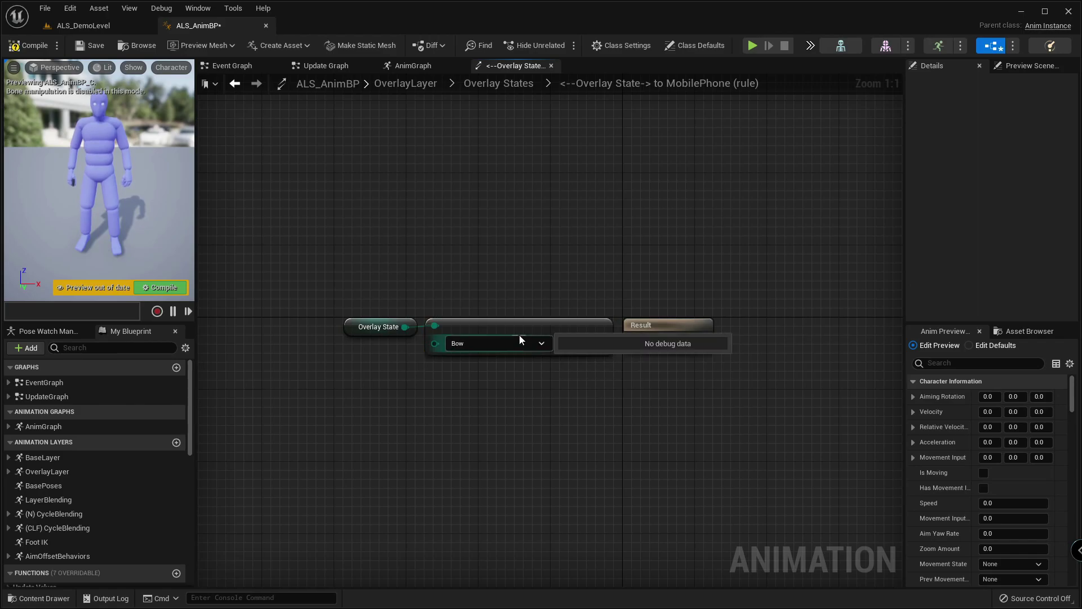
click(510, 346)
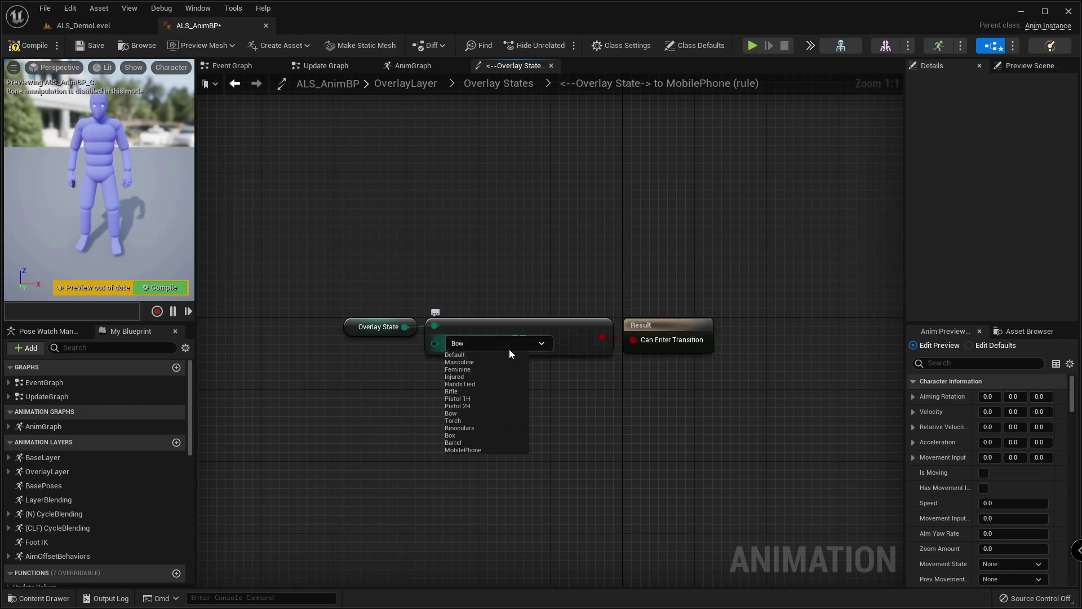
click(466, 451)
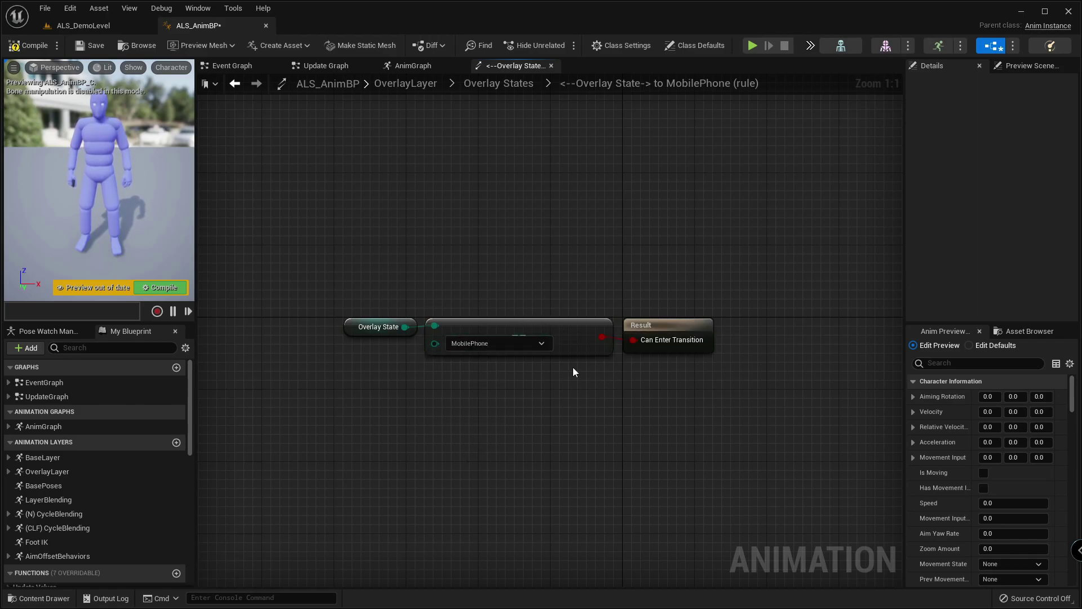
- Copy the Overlay State variable and its not-equal comparison from the Bow to Overlay State transition rule
click(521, 93)
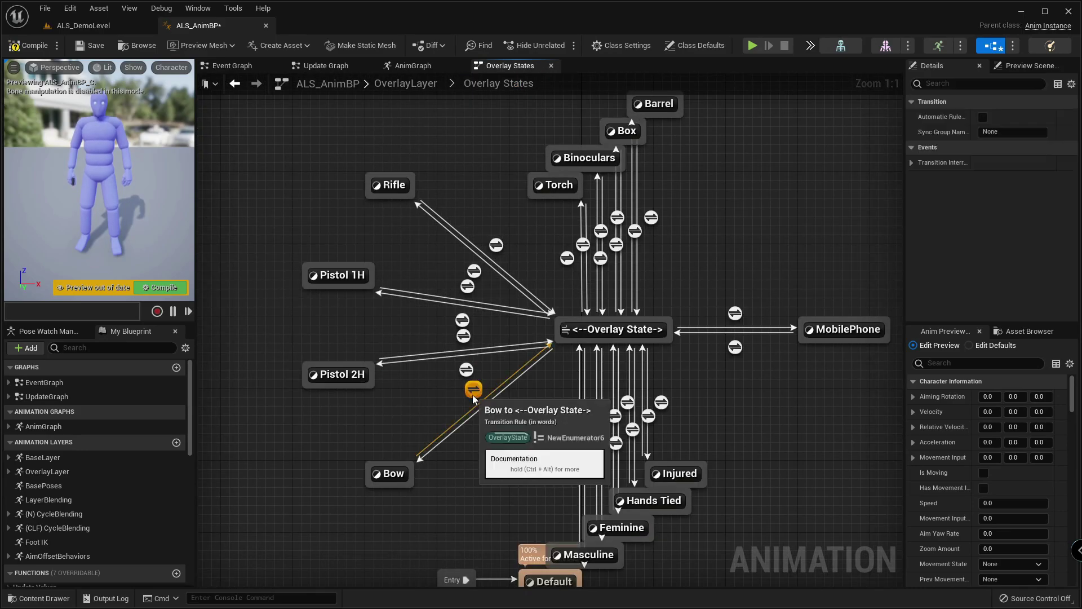
double_click(472, 394)
drag(357, 251, 601, 426)
key(ctrl+c)
key(ctrl+v)
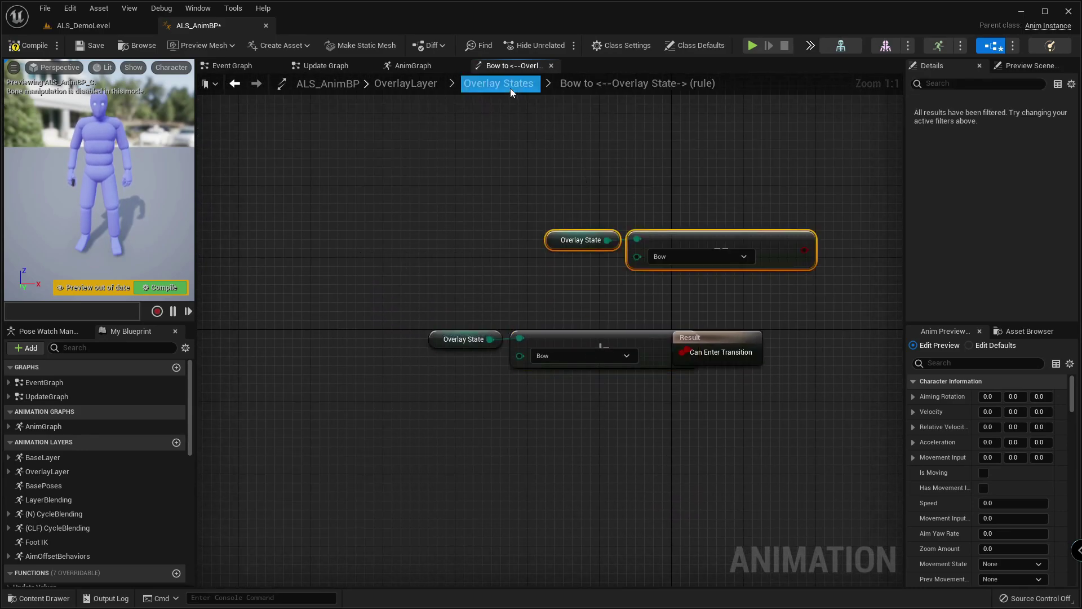
drag(575, 163, 716, 276)
key(Delete)
drag(441, 242, 580, 391)
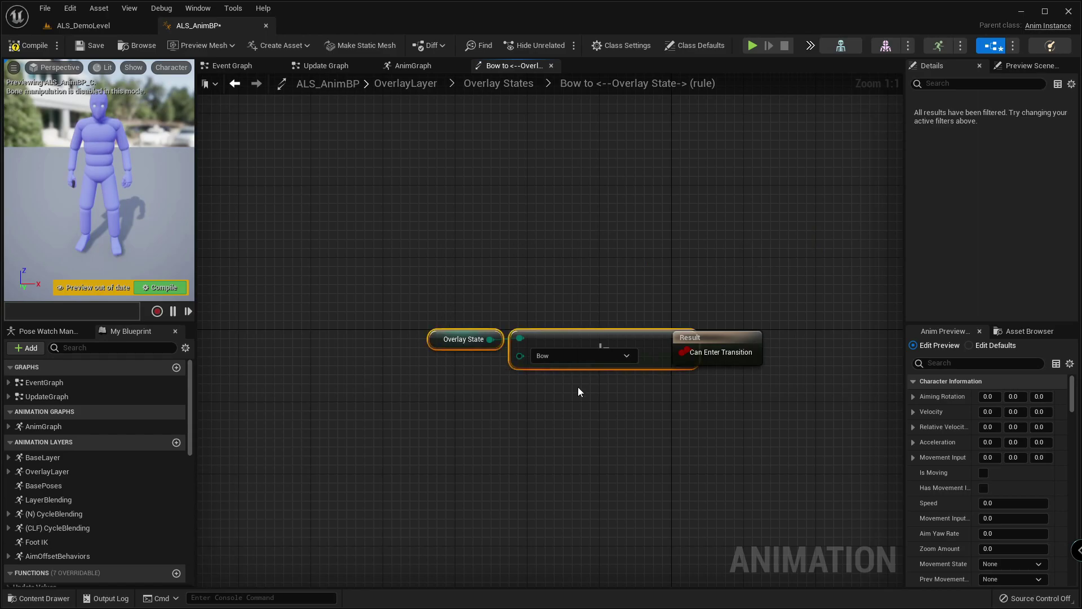
click(498, 83)
- In the MobilePhone to Overlay State rule, paste the not-equal nodes, connect them to Can Enter Transition and compare against MobilePhone
double_click(718, 324)
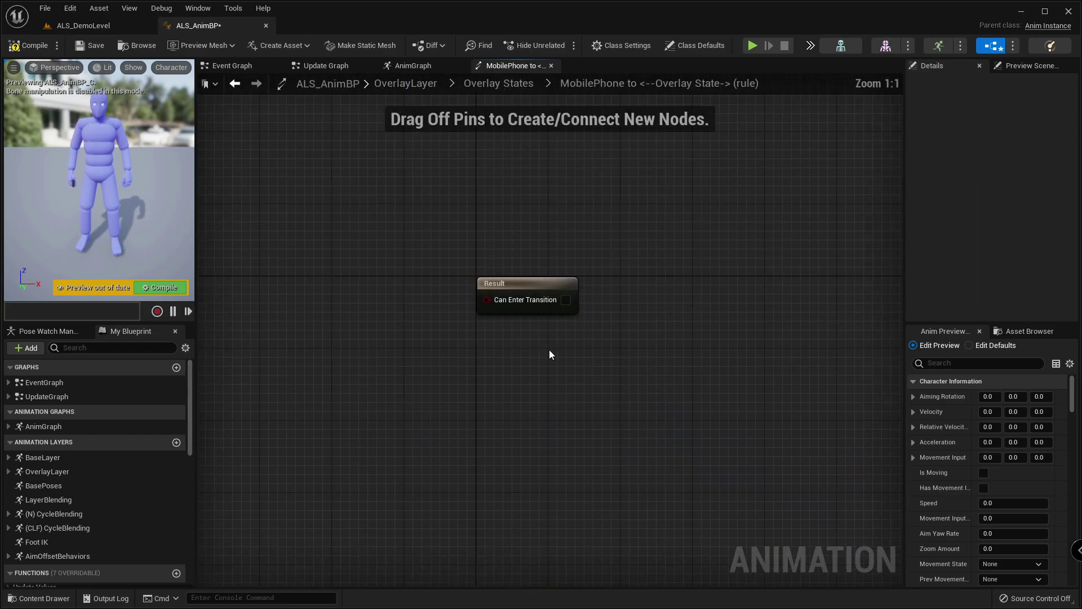
key(ctrl+v)
drag(552, 320, 610, 313)
drag(510, 318, 527, 309)
click(476, 318)
click(414, 421)
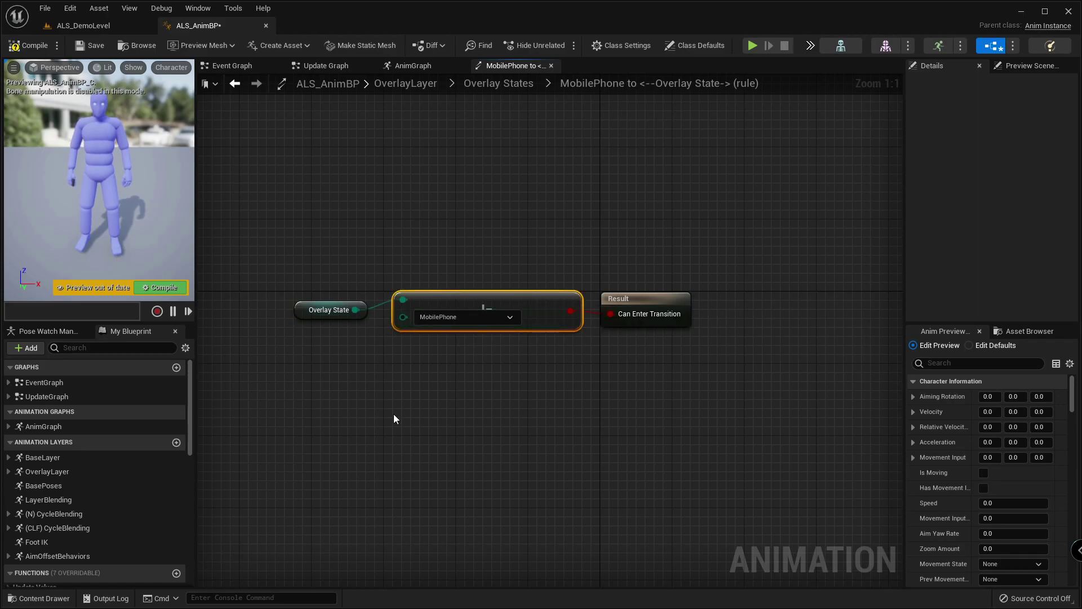
- Save all assets and open the MobilePhone state's graph from Overlay States
click(45, 8)
click(68, 65)
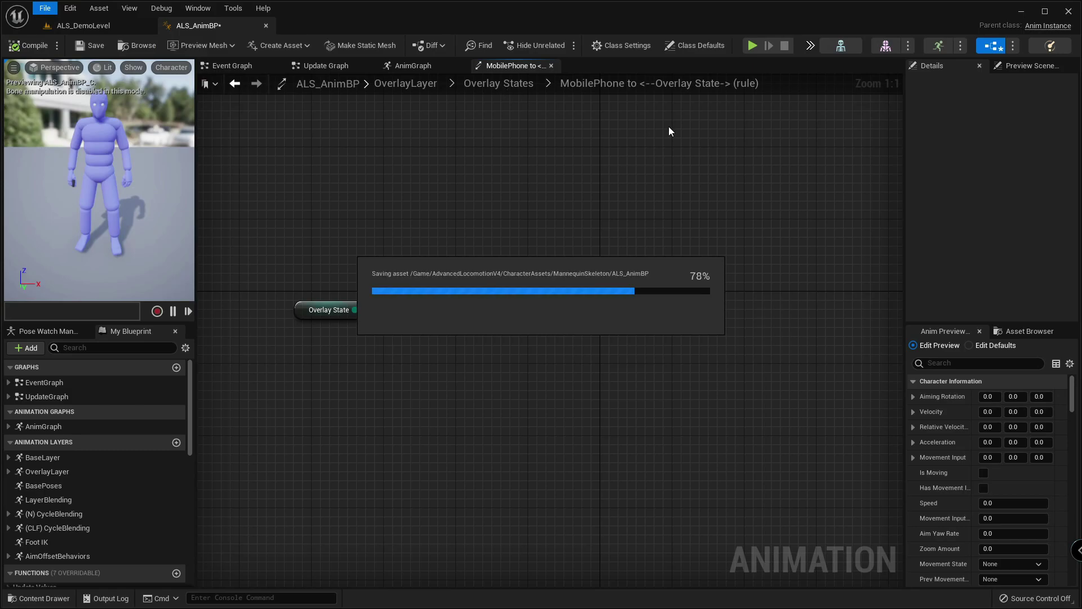
click(507, 84)
double_click(655, 290)
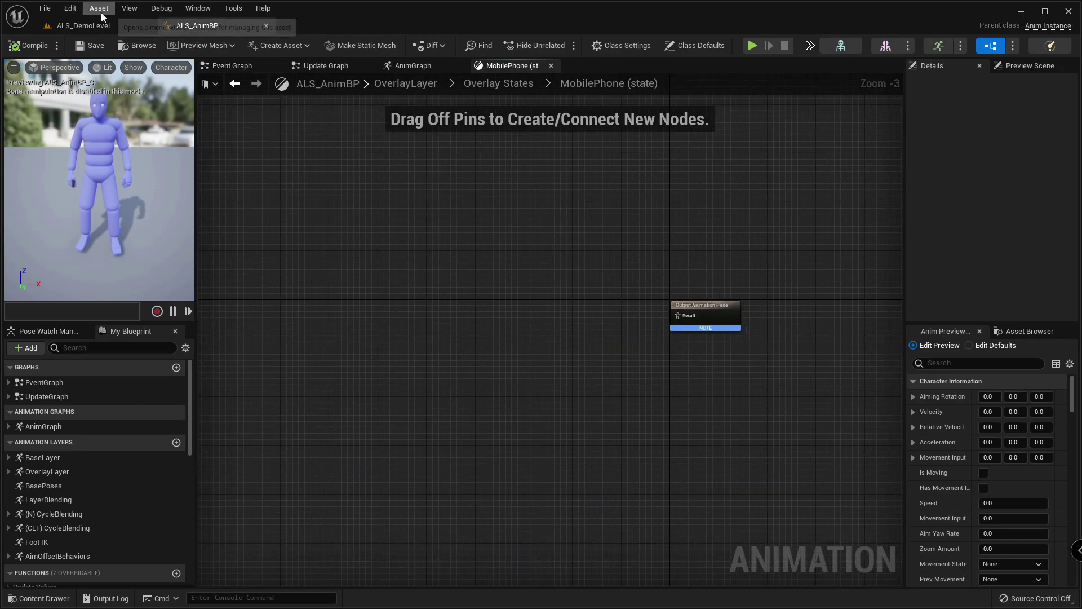
- Play ALS_DemoLevel in the editor, cycle through the character's overlay states and stop the session
click(90, 24)
click(242, 45)
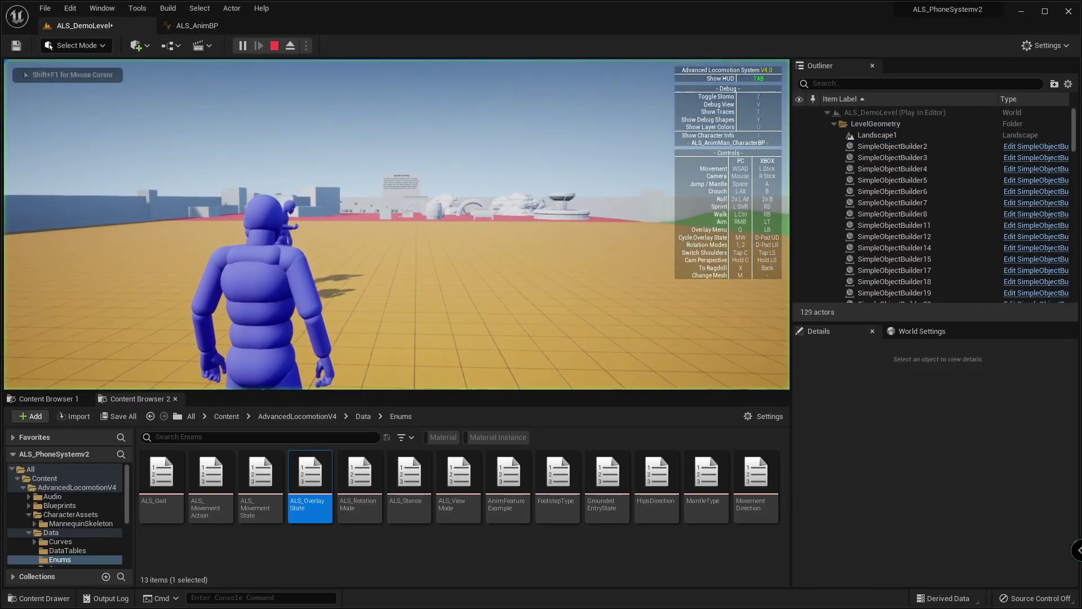
key(q)
scroll(377, 271, down, 12)
scroll(377, 270, down, 1)
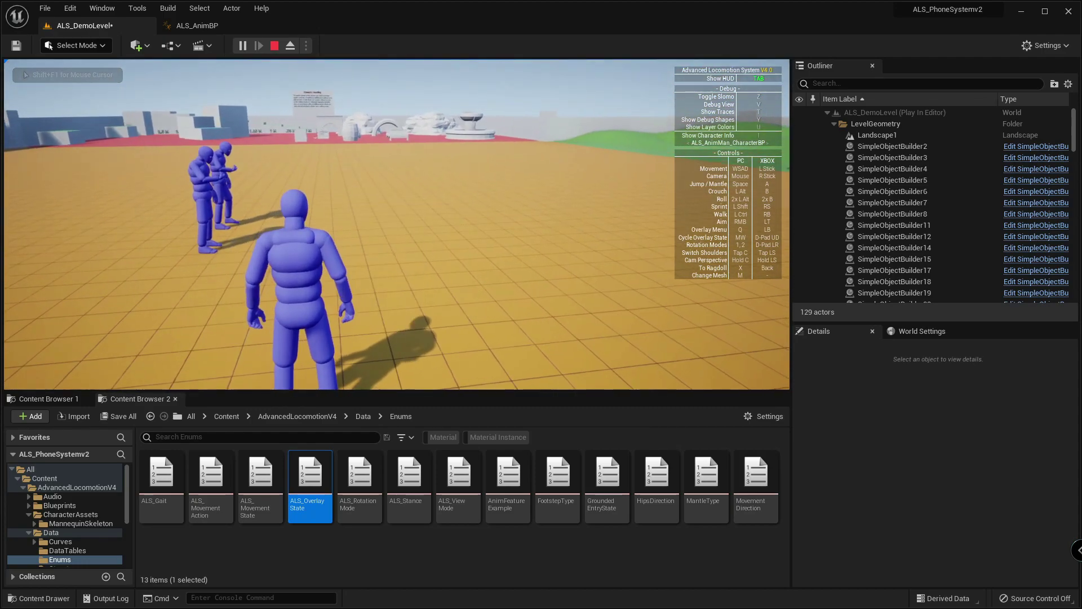
key(Escape)
- Select the ALS_PhoneIdle_Pose character in the level and examine both phone-holding poses up close from the front
click(413, 271)
right_drag(406, 216, 501, 186)
key(w)
click(215, 144)
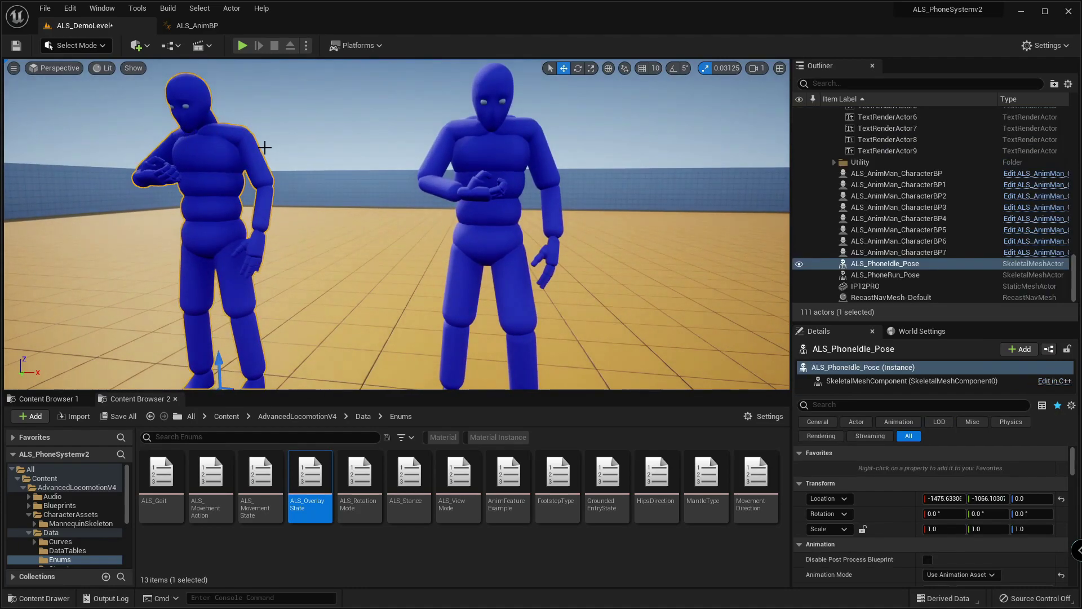
click(480, 204)
right_drag(431, 161, 350, 174)
key(a)
key(e)
key(d)
click(350, 174)
- Locate the ALS_PhoneIdle_Pose animation used by the selected character in the Content Browser
scroll(980, 563, down, 1)
scroll(979, 583, down, 3)
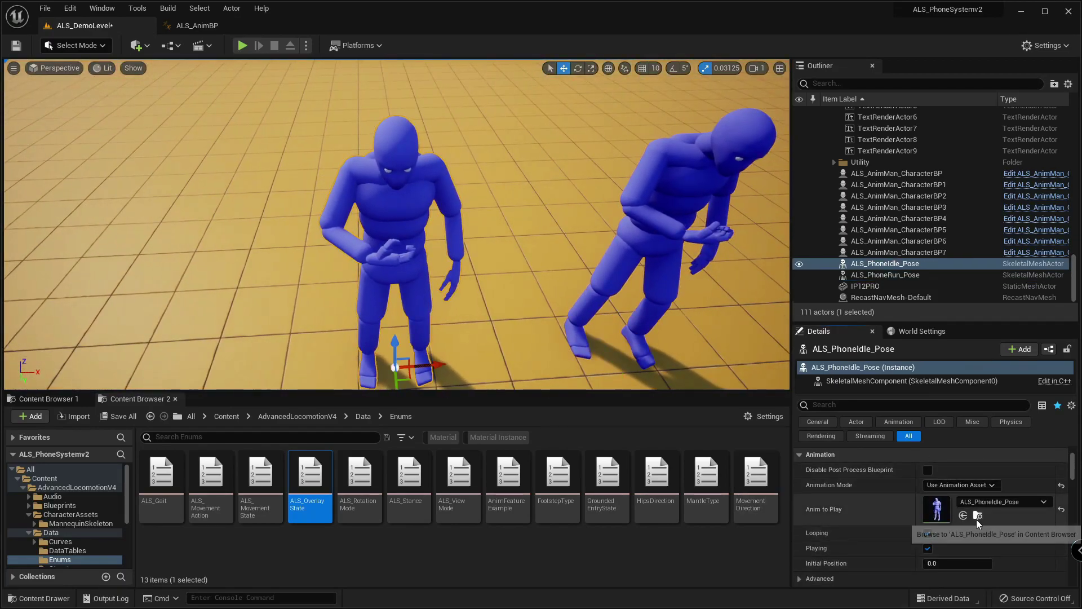
click(977, 515)
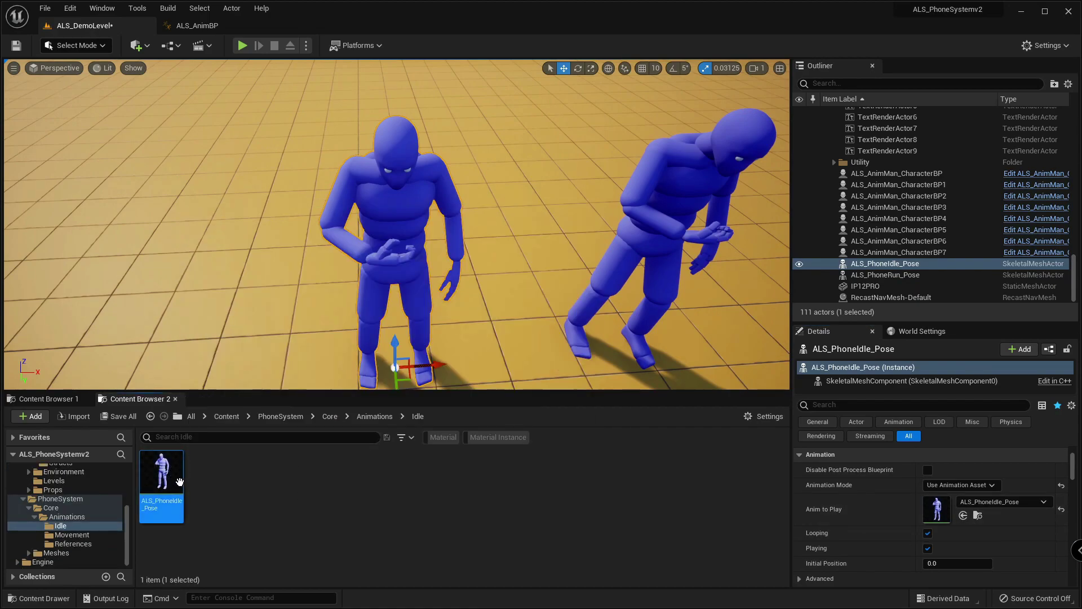
- Open the ALS_PhoneIdle_Pose animation and scrub its timeline to frame 0
double_click(164, 485)
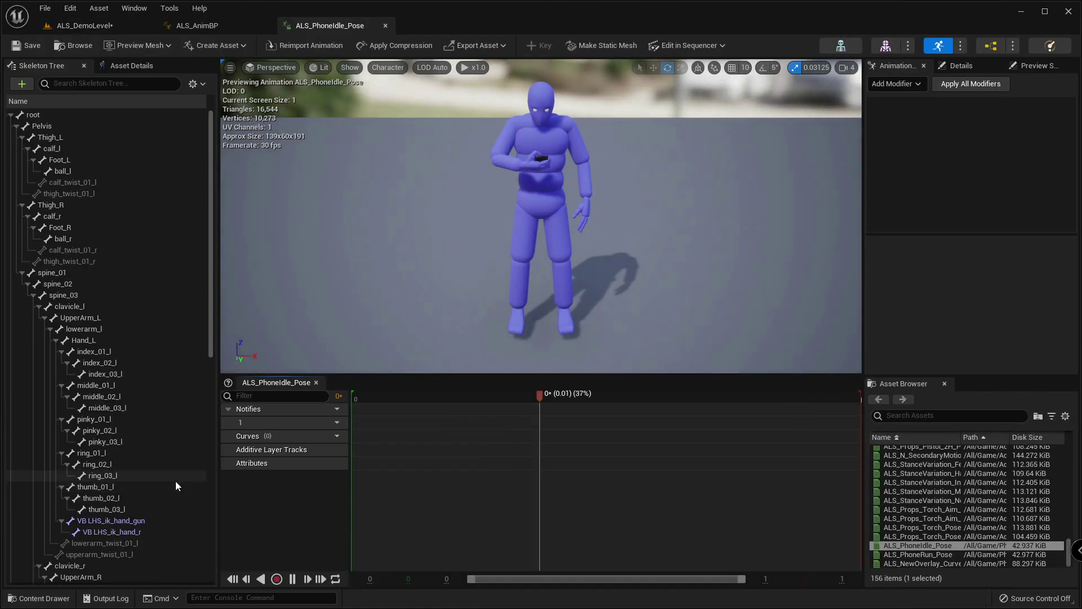
drag(475, 397, 284, 400)
right_drag(428, 248, 553, 193)
mouse_move(451, 243)
right_down()
mouse_move(451, 226)
mouse_move(445, 305)
mouse_move(479, 220)
mouse_move(445, 305)
mouse_move(444, 248)
right_up()
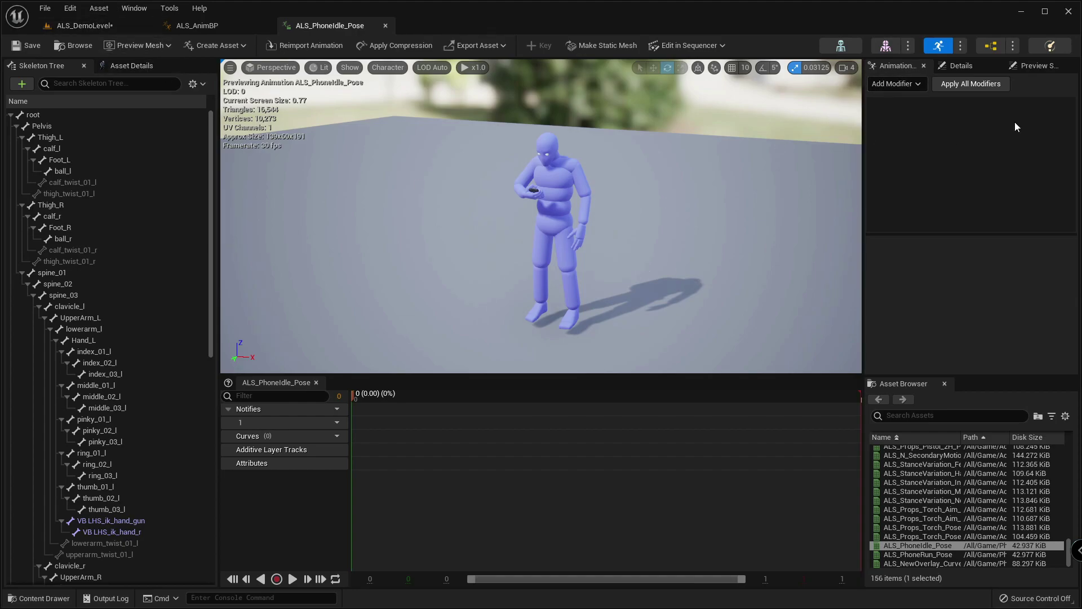
- Add a Copy_Curves animation data modifier to ALS_PhoneIdle_Pose and enable Copy All Curves
click(139, 12)
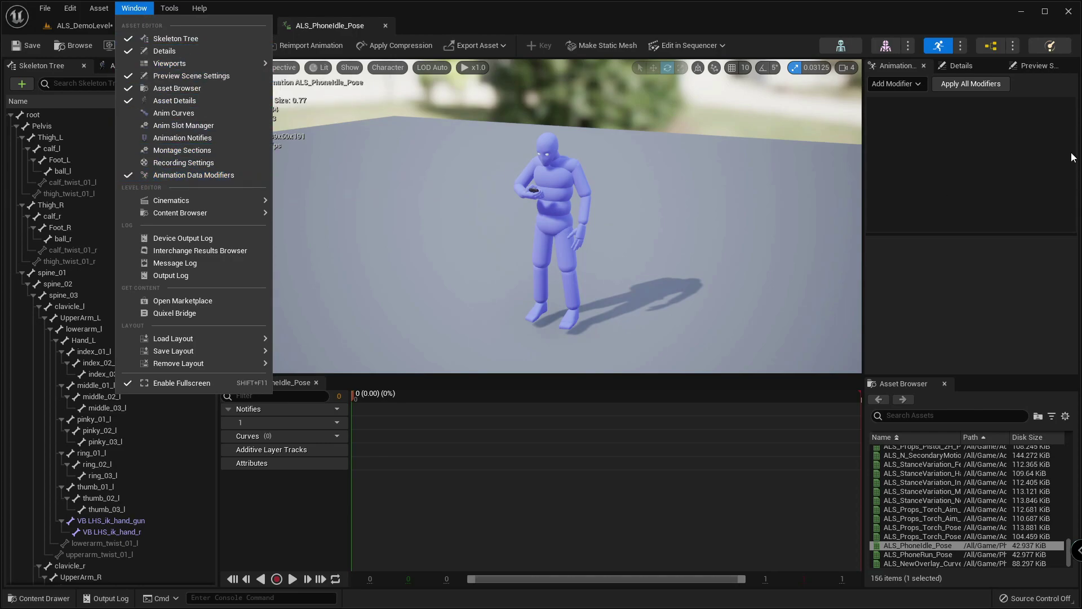
click(950, 118)
click(896, 85)
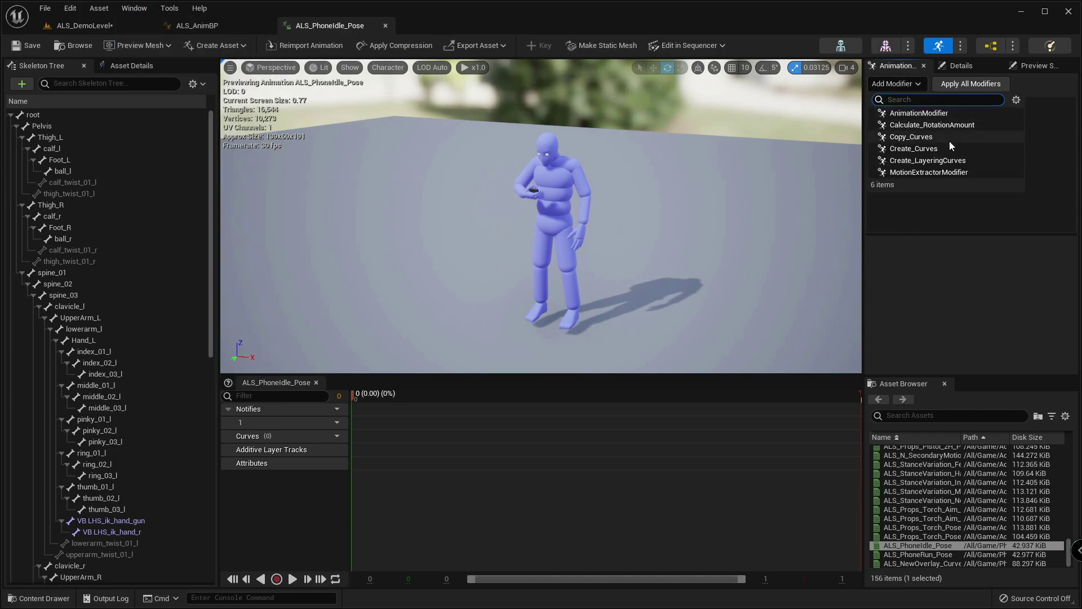
click(908, 137)
click(927, 107)
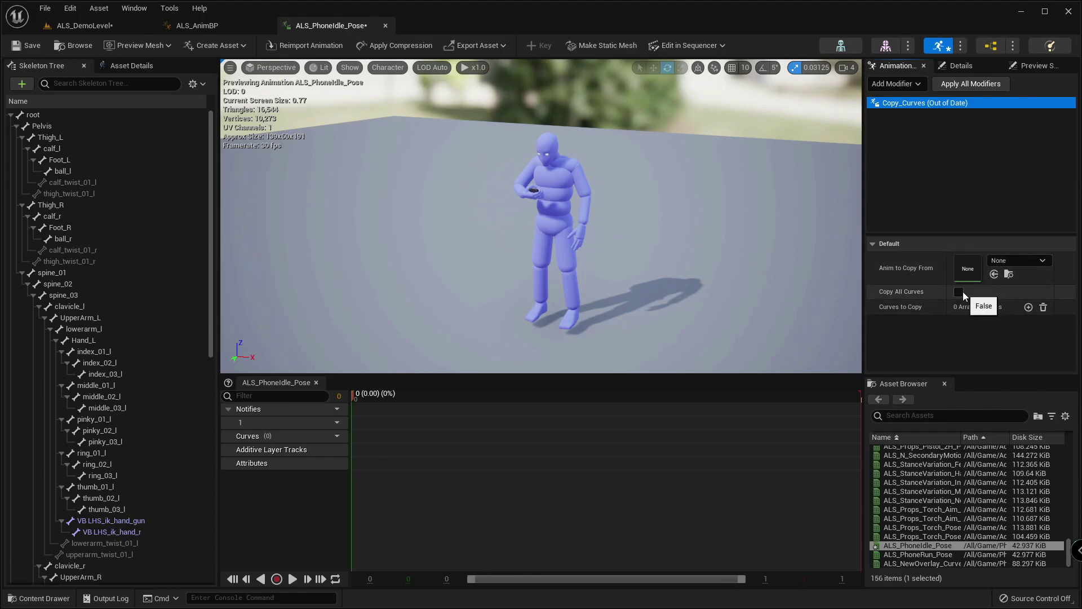
click(1014, 260)
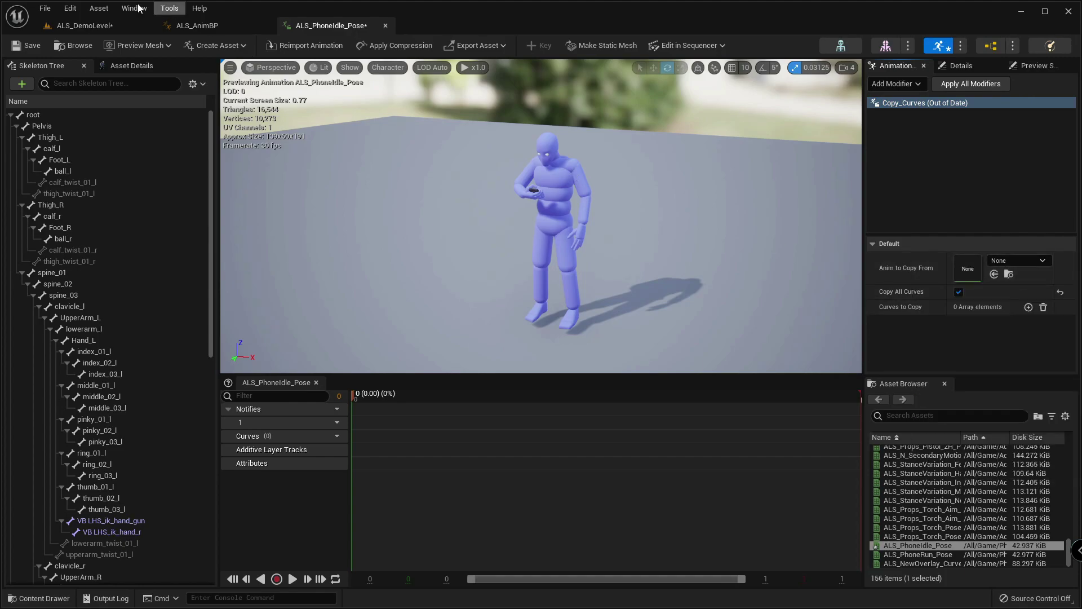
- Open ALS_NewOverlay_CurveReference from the PhoneSystem References folder and examine its layering curves
click(118, 25)
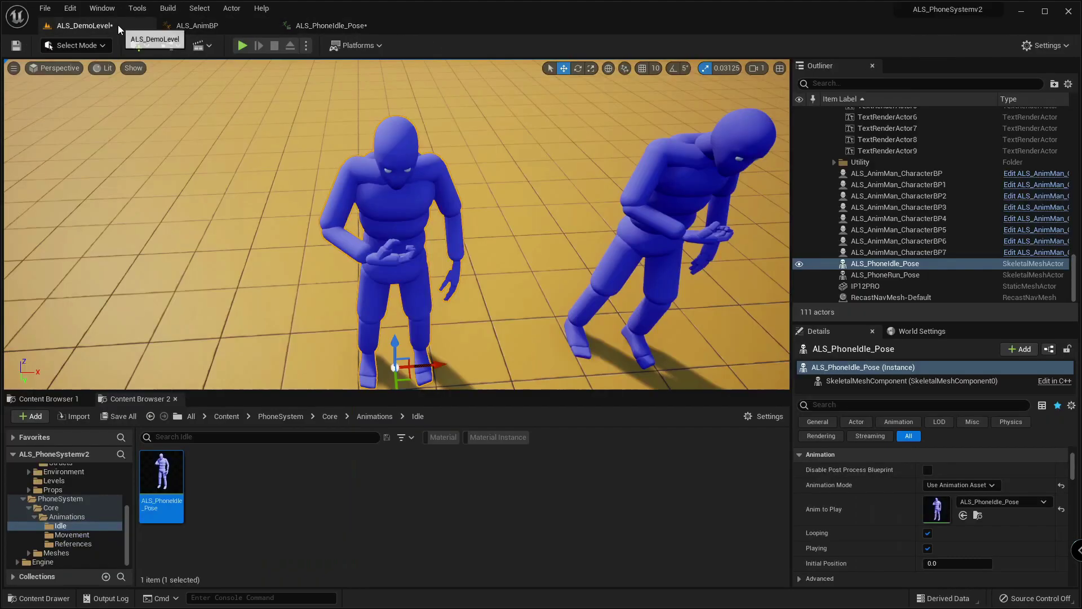
click(376, 422)
double_click(256, 490)
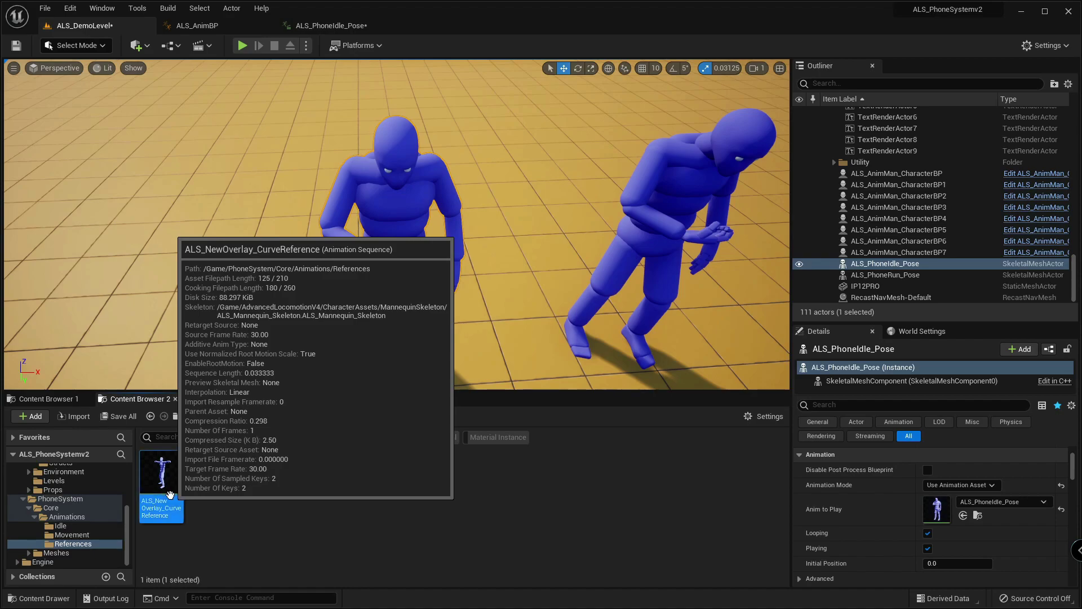
double_click(170, 494)
scroll(346, 492, down, 1)
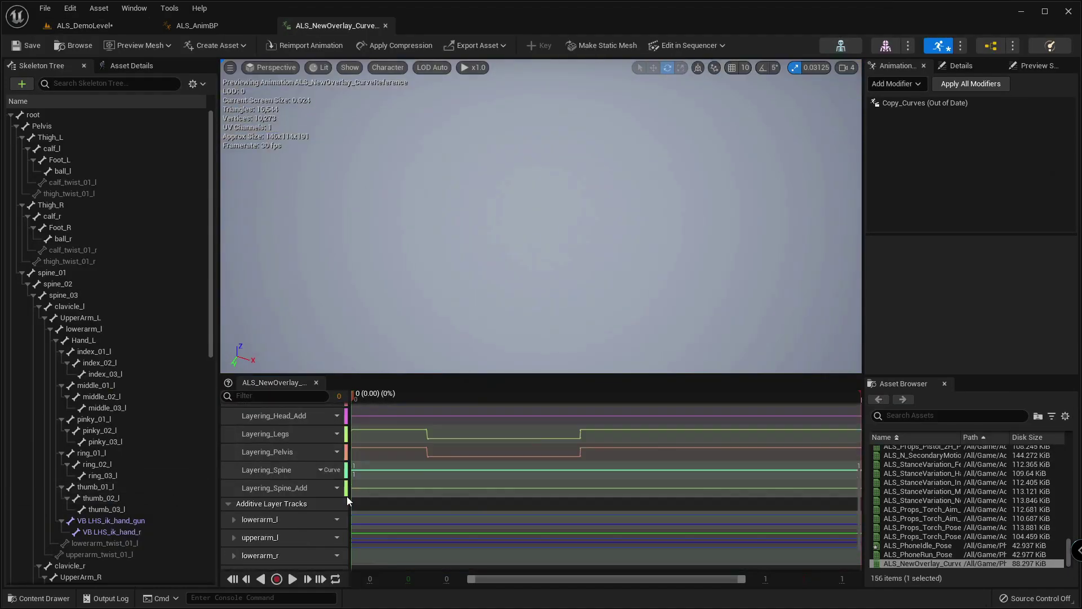
scroll(406, 496, down, 3)
scroll(406, 513, up, 3)
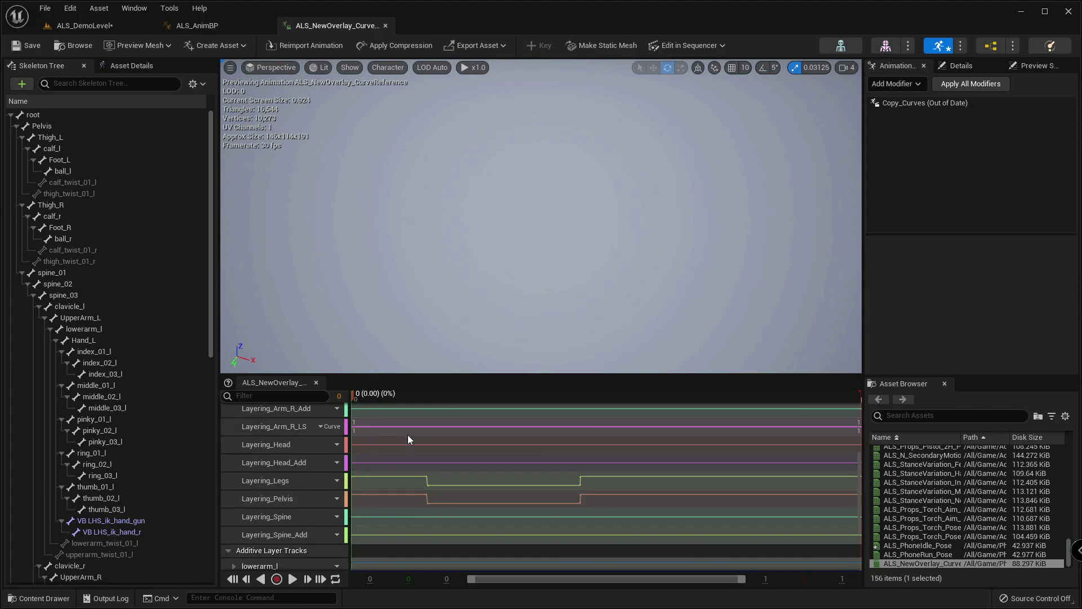
scroll(420, 526, up, 1)
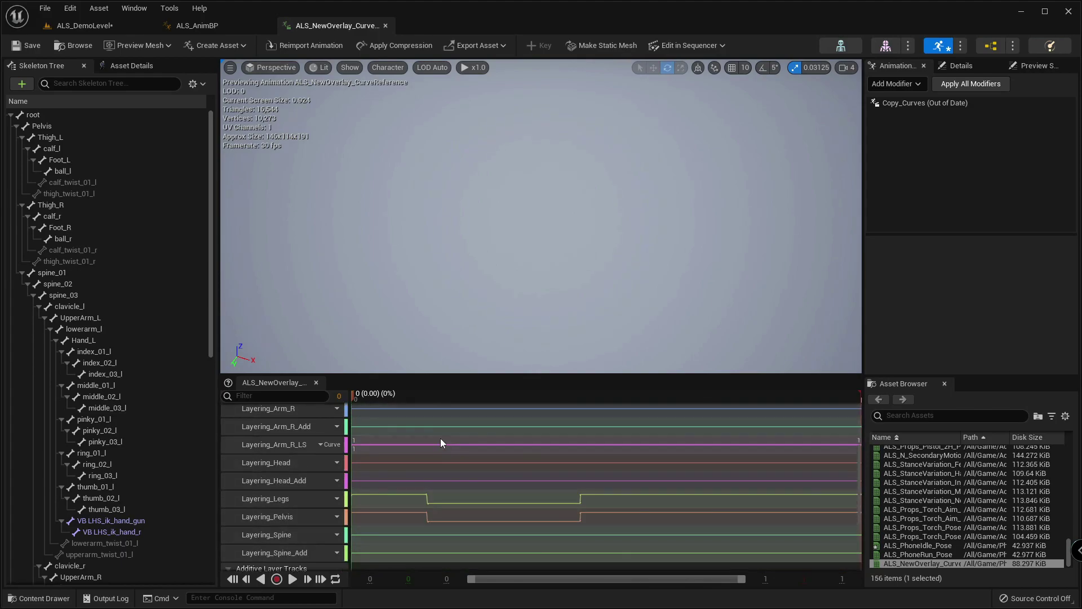
- Return to ALS_PhoneIdle_Pose, set the Copy_Curves source animation to ALS_NewOverlay_CurveReference and apply all modifiers
click(197, 25)
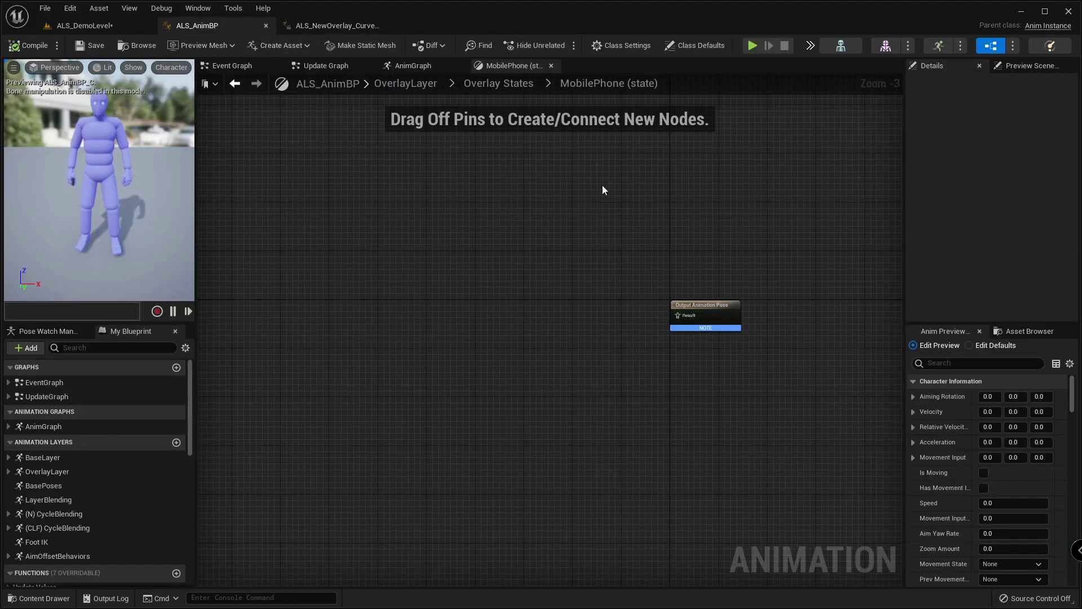
click(337, 26)
click(958, 544)
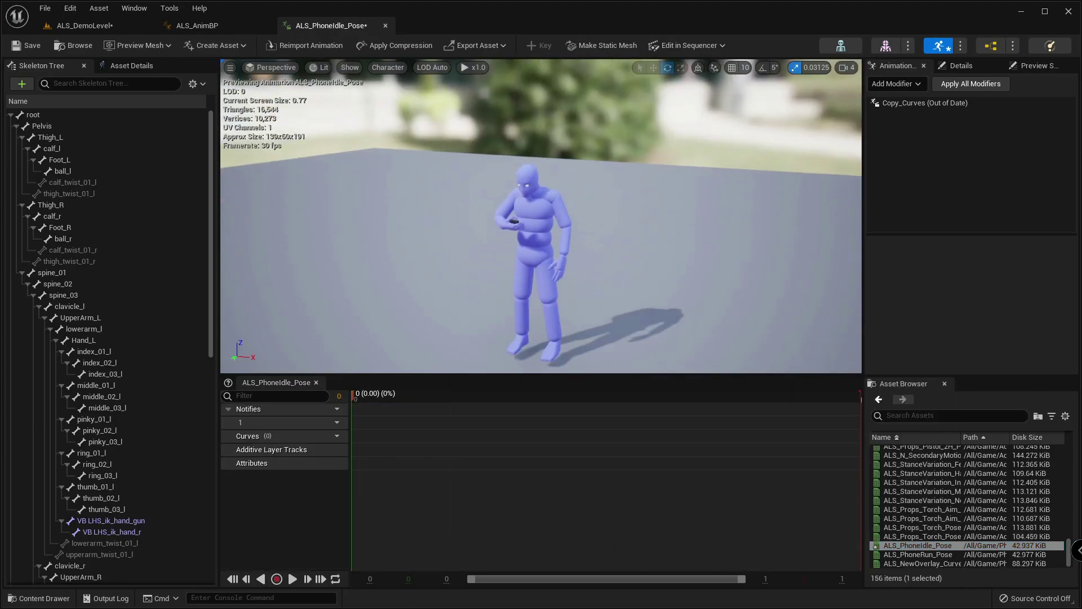
click(901, 103)
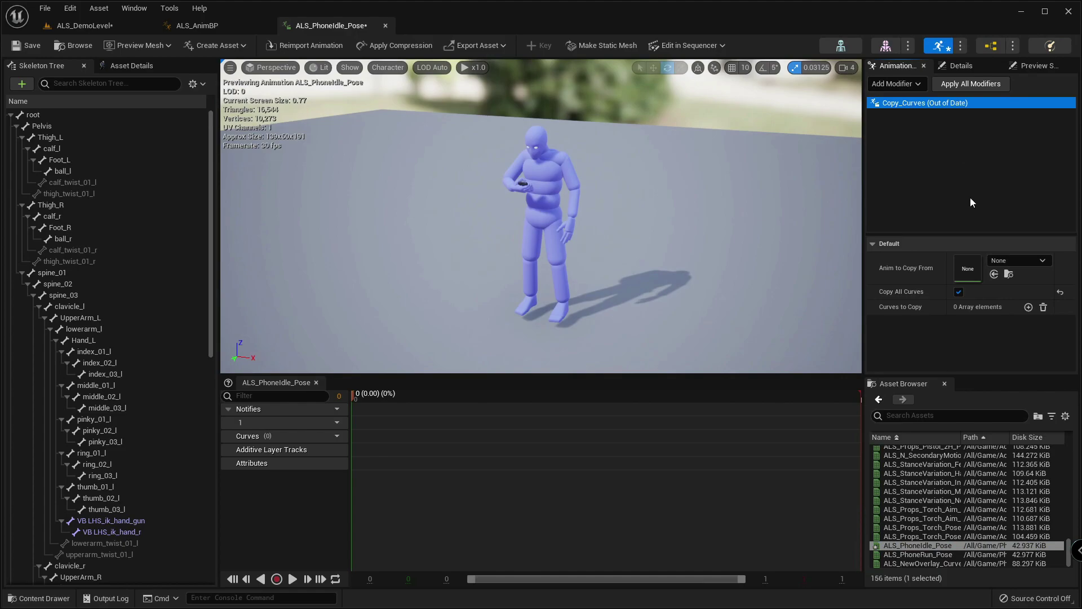
click(1014, 261)
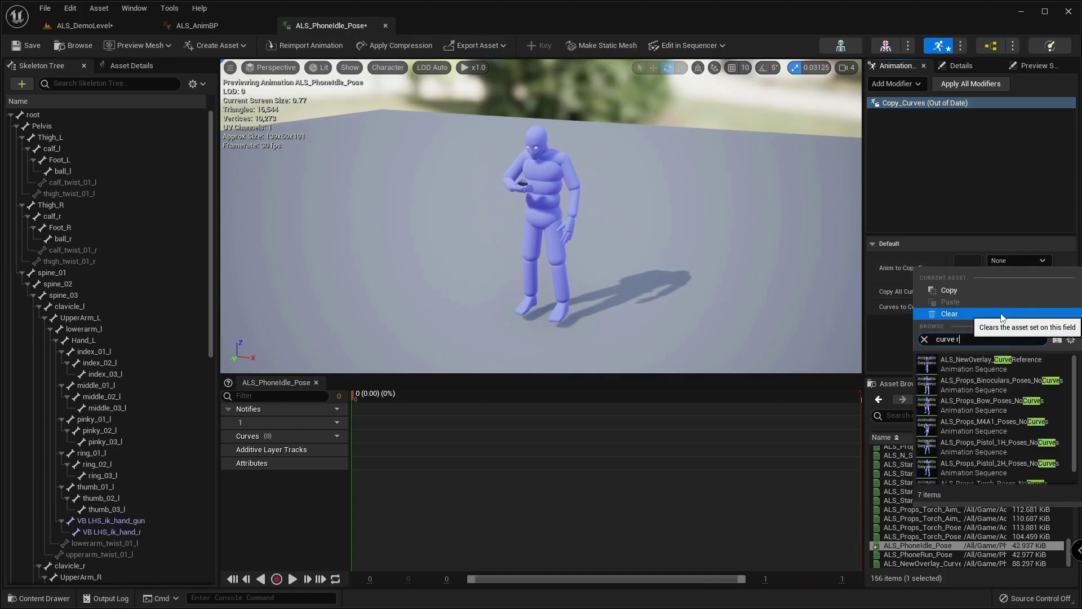
click(990, 364)
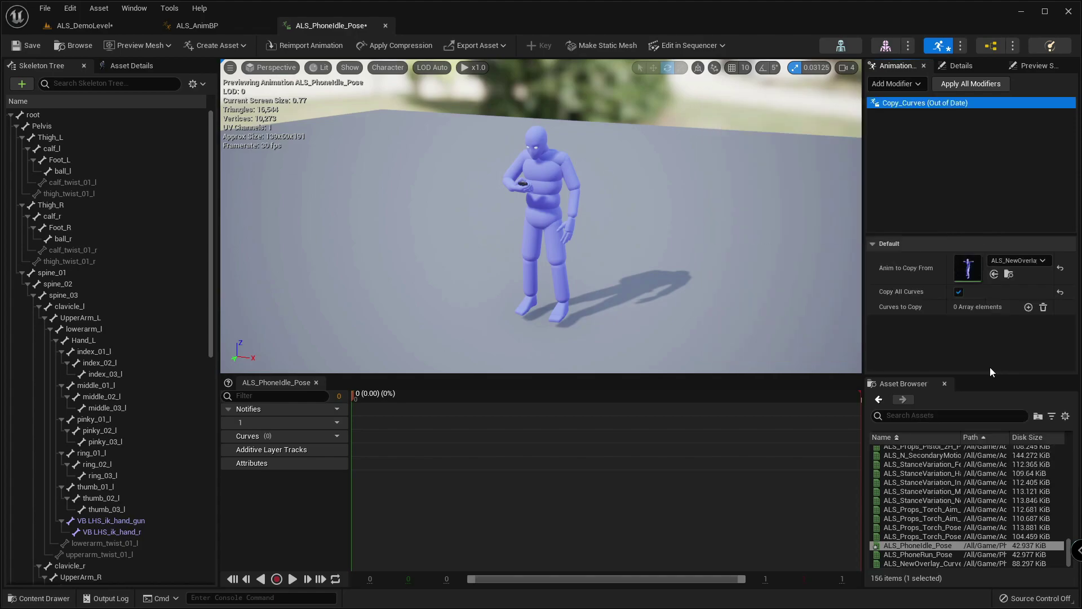
click(968, 87)
scroll(456, 437, down, 5)
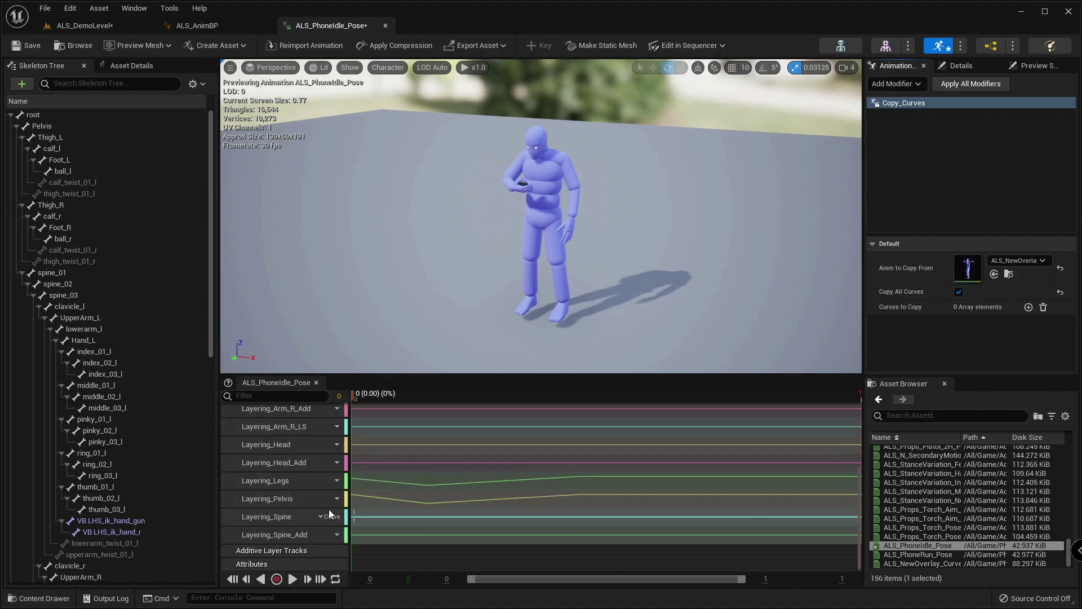
- Compare the Layering_Legs and Layering_Pelvis curve shapes in ALS_NewOverlay_CurveReference with those copied to ALS_PhoneIdle_Pose
click(929, 563)
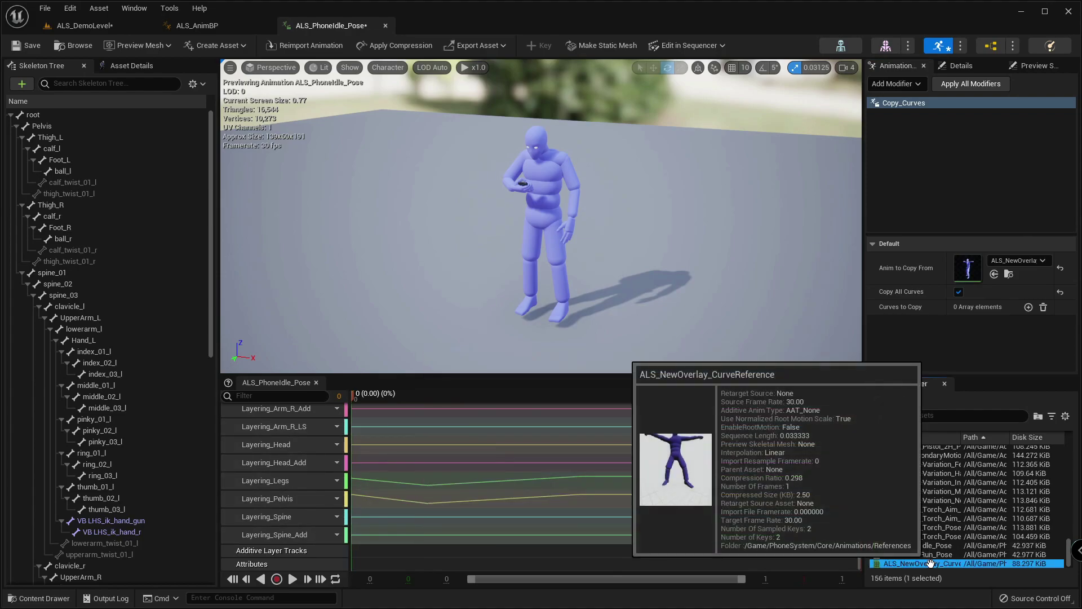
double_click(930, 563)
scroll(458, 471, down, 3)
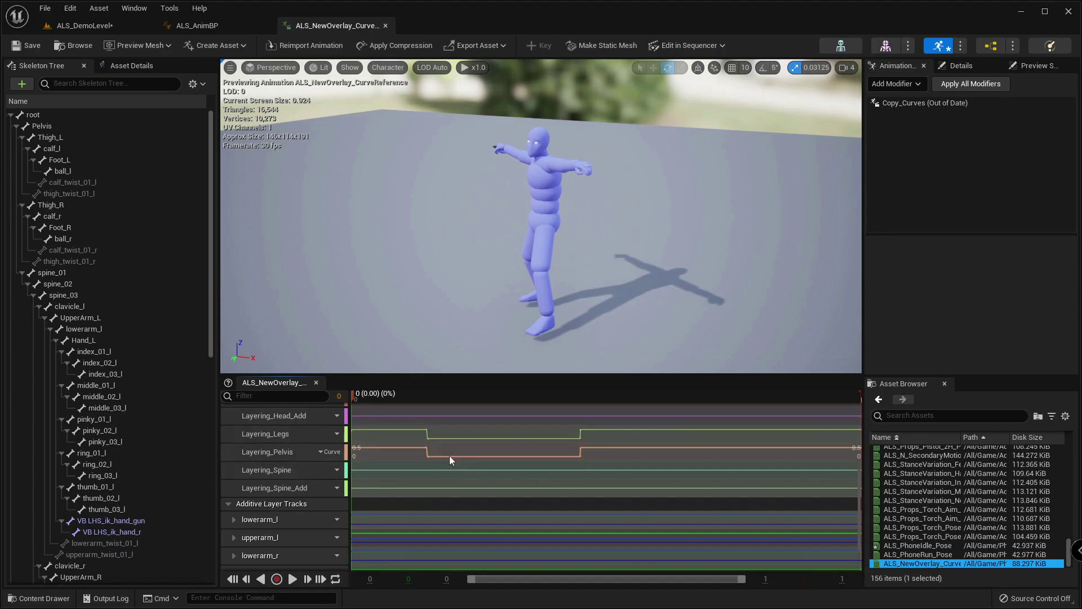
scroll(488, 462, down, 2)
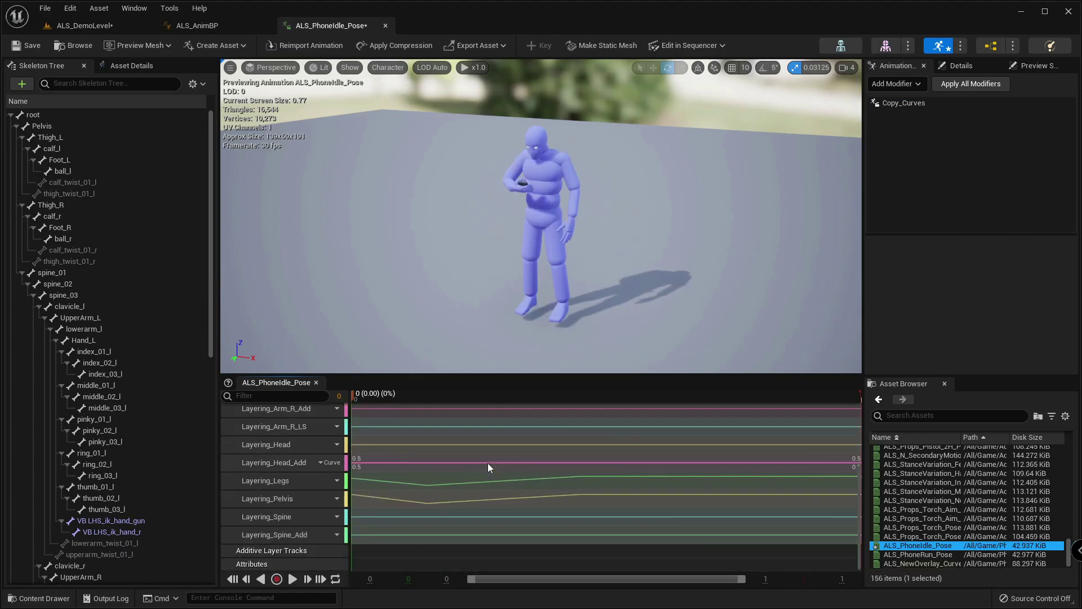
- Set all keys of the Layering_Legs curve in ALS_PhoneIdle_Pose to constant interpolation
double_click(474, 485)
scroll(580, 491, down, 2)
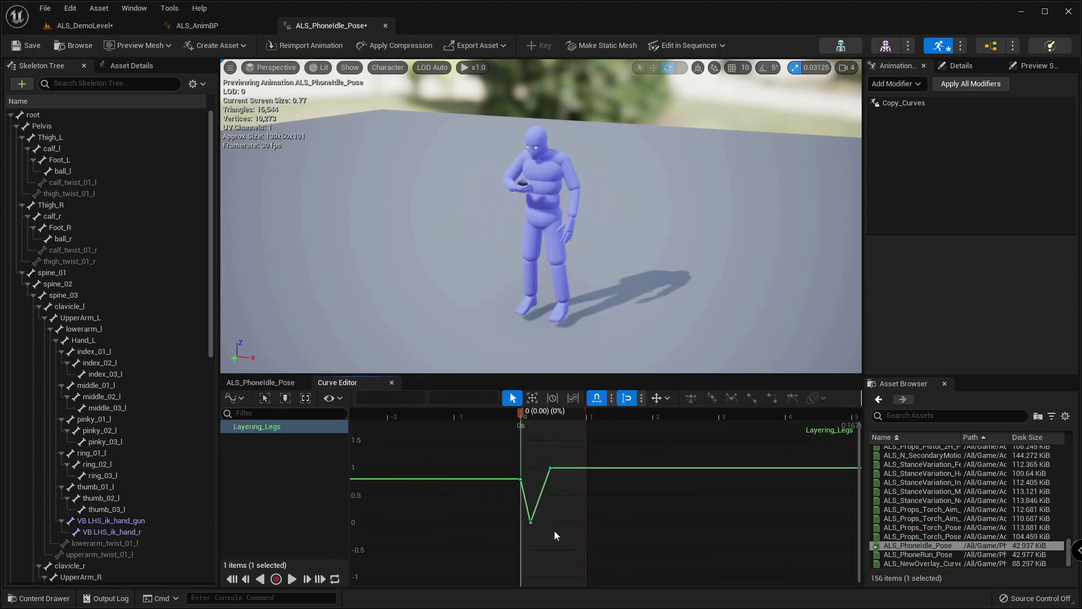
drag(540, 500, 516, 463)
click(772, 398)
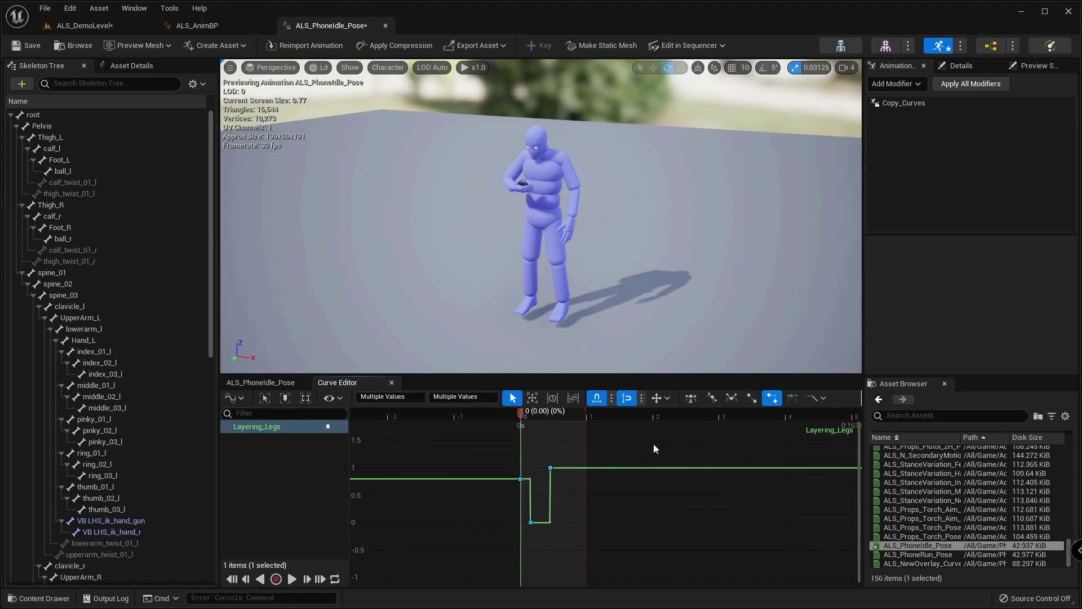
click(260, 382)
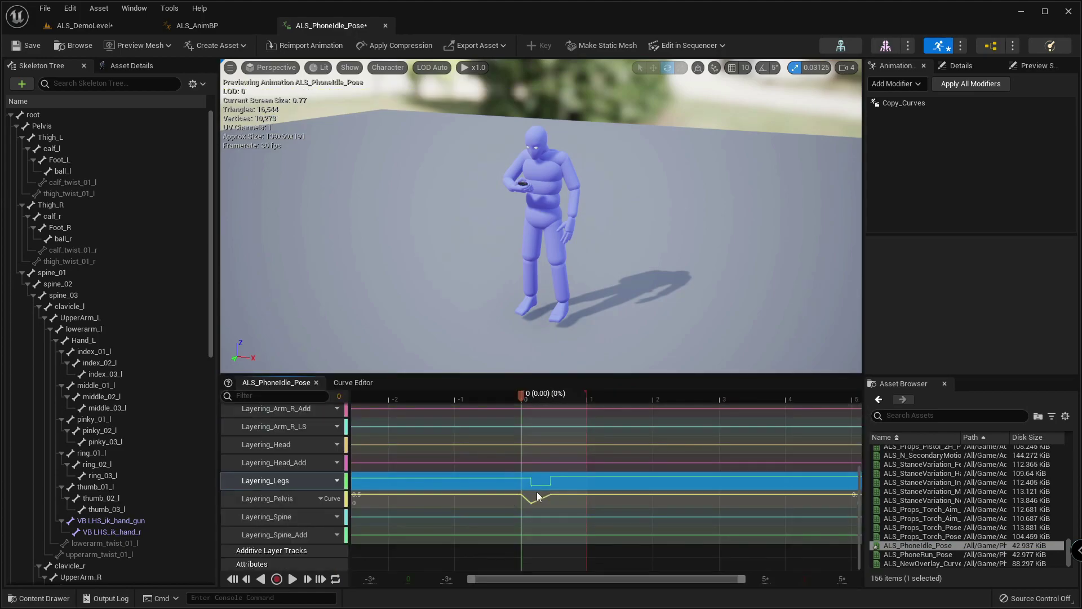
- Set all keys of the Layering_Pelvis curve in ALS_PhoneIdle_Pose to constant interpolation
drag(471, 579, 526, 577)
drag(736, 583, 555, 577)
click(598, 504)
right_drag(598, 504, 181, 483)
right_drag(756, 519, 448, 504)
click(604, 496)
double_click(561, 496)
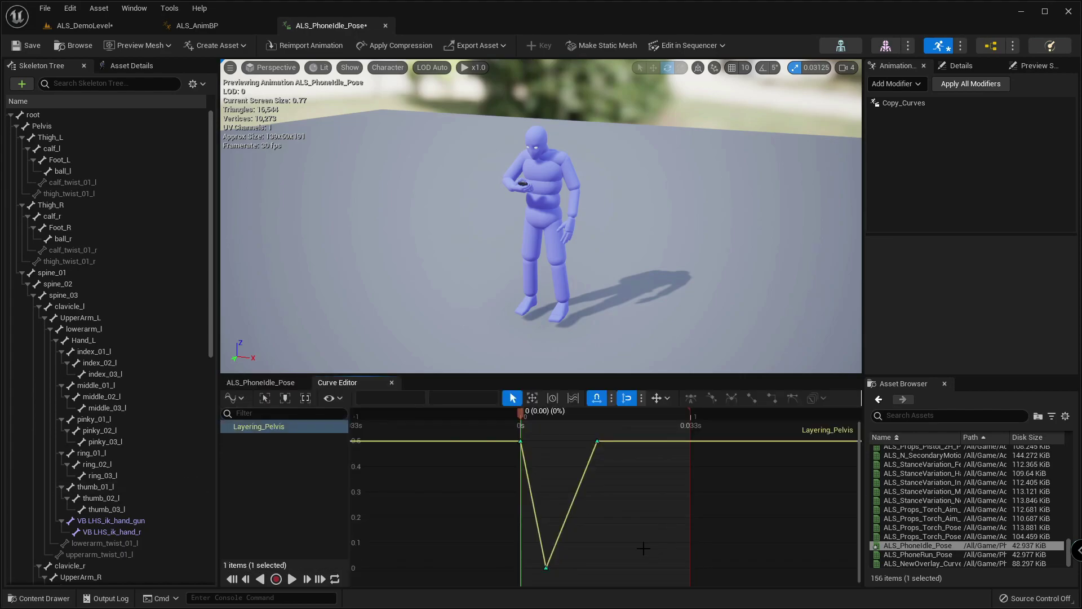
click(511, 475)
scroll(514, 475, down, 2)
drag(457, 435, 608, 544)
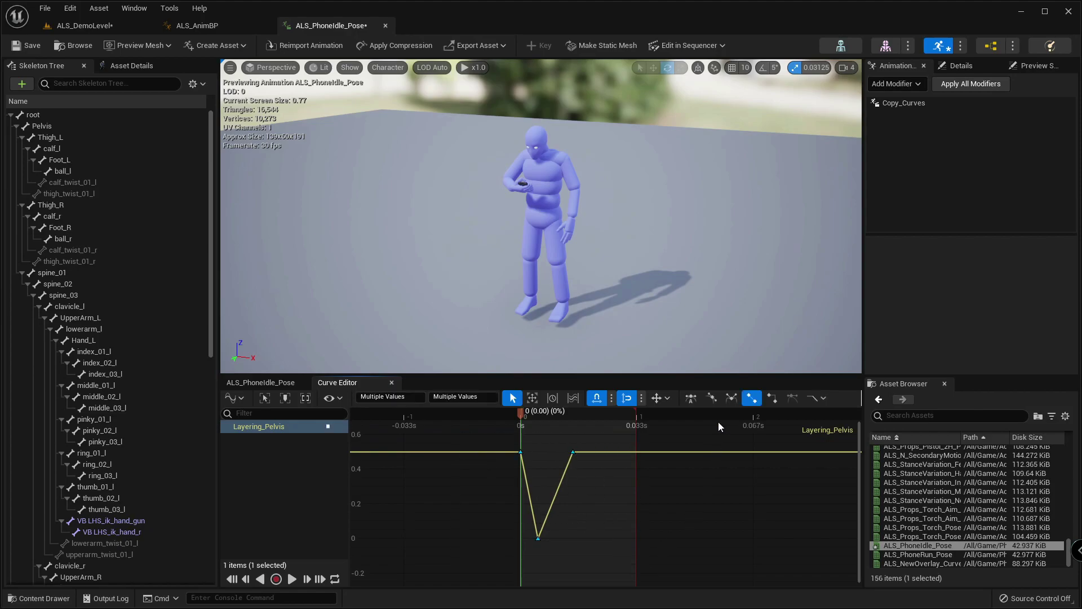
click(772, 398)
click(262, 383)
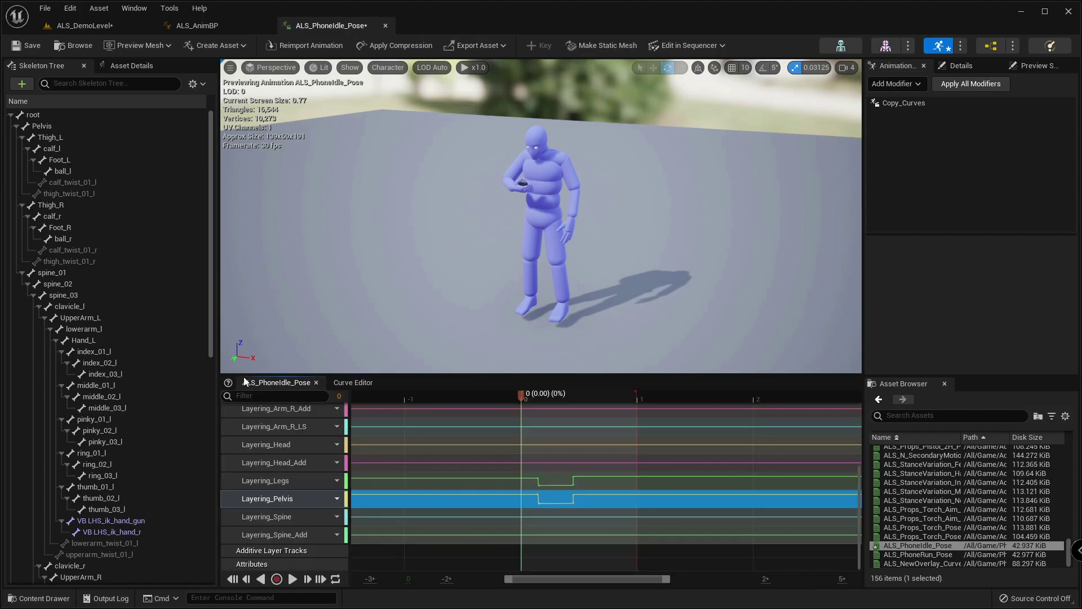
- Save all modified assets and open the ALS_PhoneRun_Pose animation
click(27, 46)
click(45, 8)
click(76, 61)
double_click(958, 554)
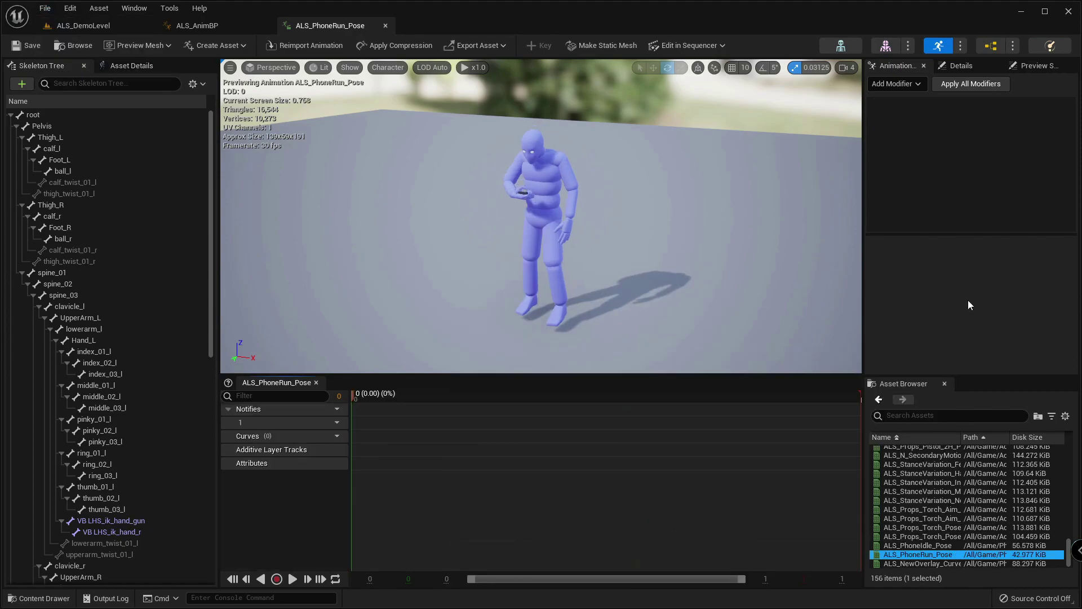
click(896, 84)
click(905, 126)
click(899, 89)
click(899, 90)
click(902, 104)
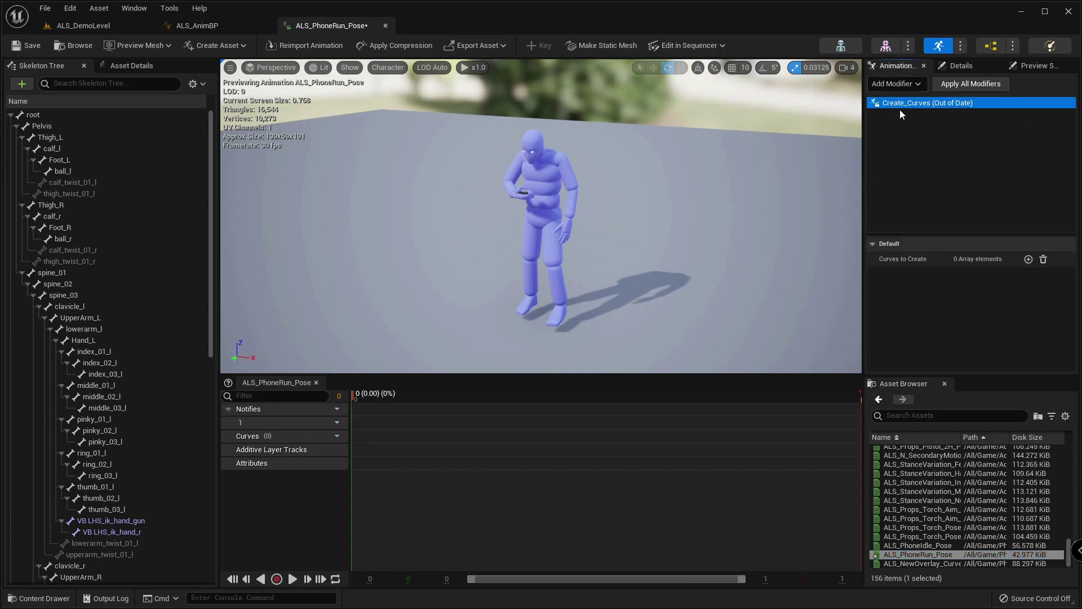
right_click(899, 107)
click(924, 152)
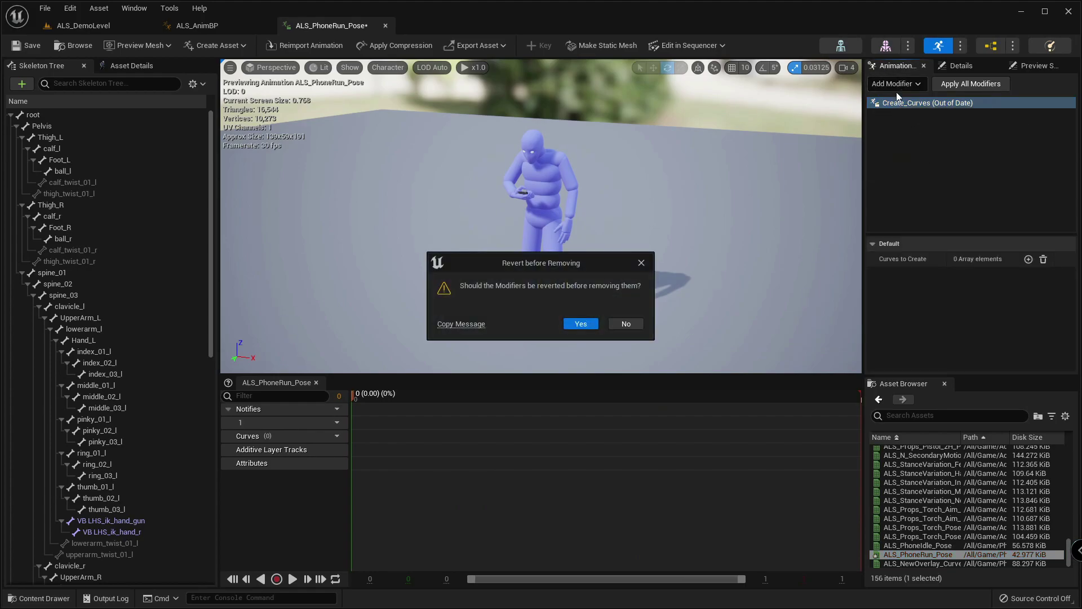
click(612, 322)
- Add a Copy_Curves modifier to ALS_PhoneRun_Pose with ALS_NewOverlay_CurveReference as source and Copy All Curves enabled, and apply all modifiers
click(896, 83)
click(905, 133)
click(924, 102)
click(1006, 260)
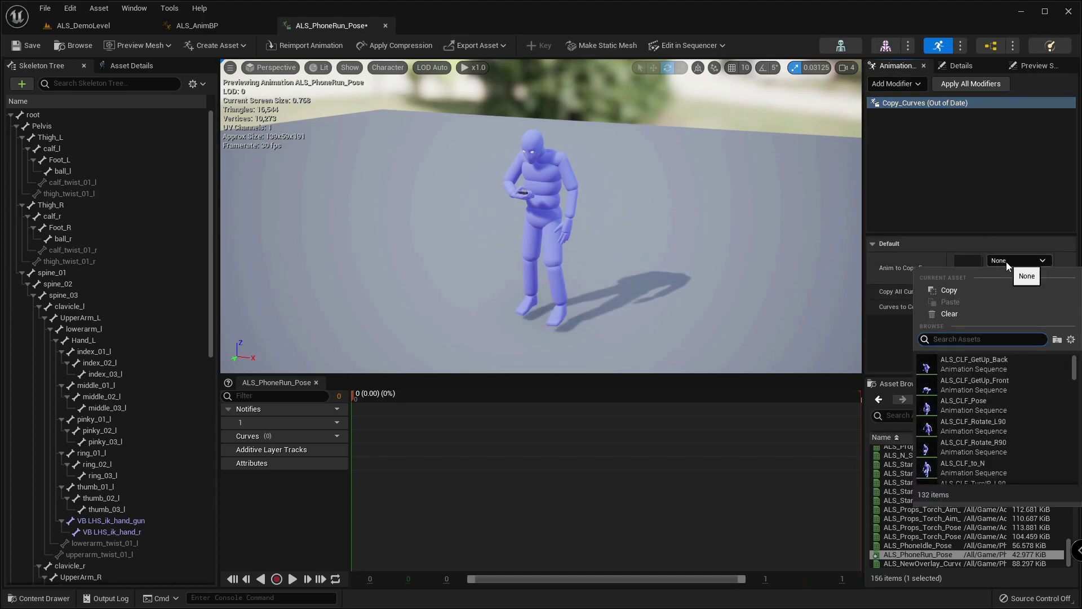
text(curve)
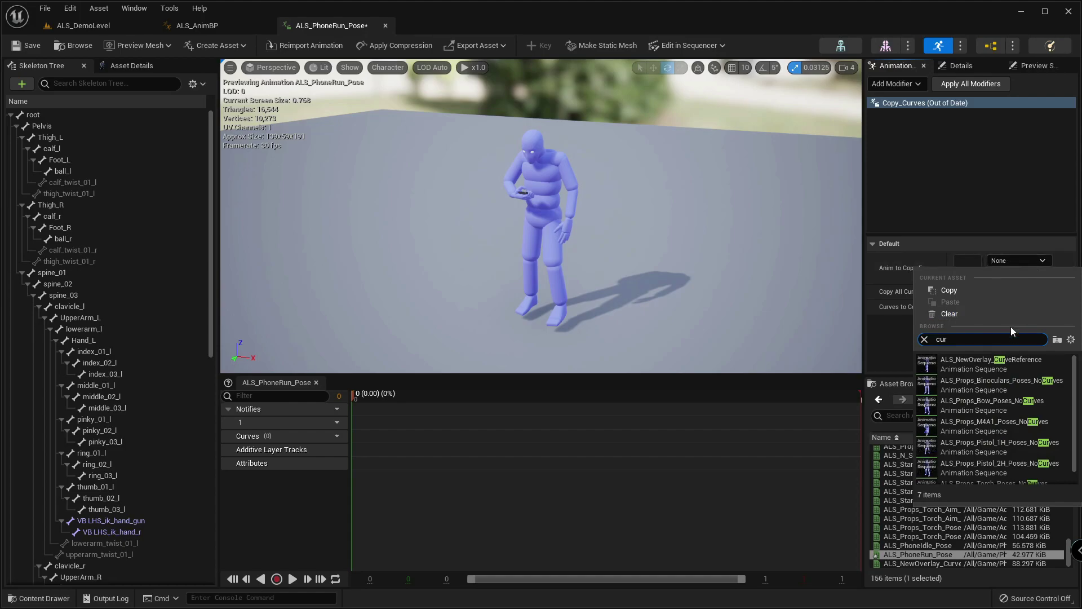
click(1020, 361)
click(978, 84)
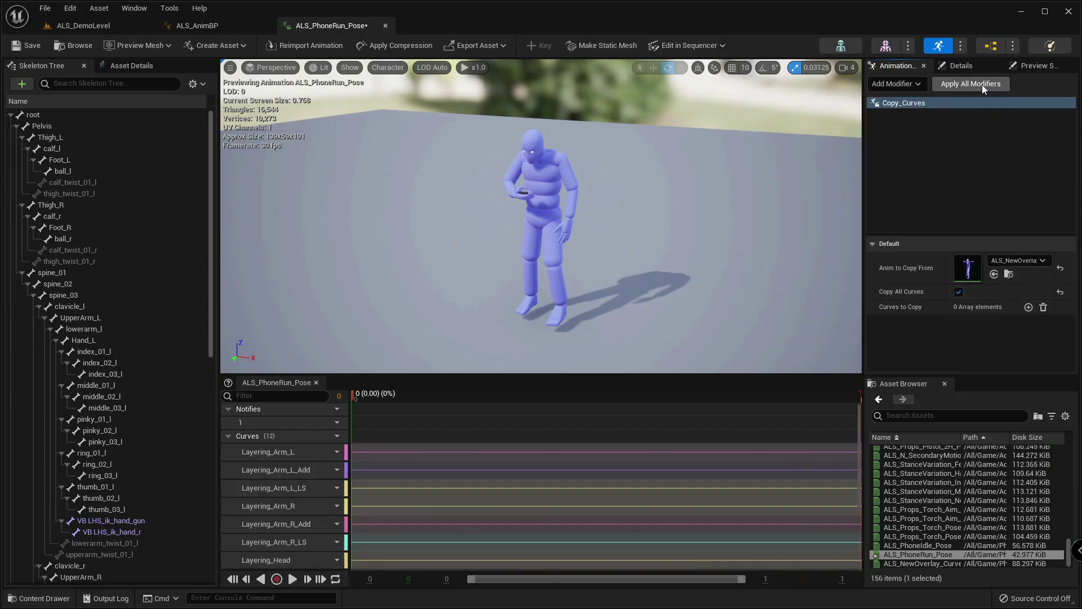
- Set all keys of the Layering_Legs curve in ALS_PhoneRun_Pose to constant interpolation
scroll(464, 473, down, 3)
double_click(431, 476)
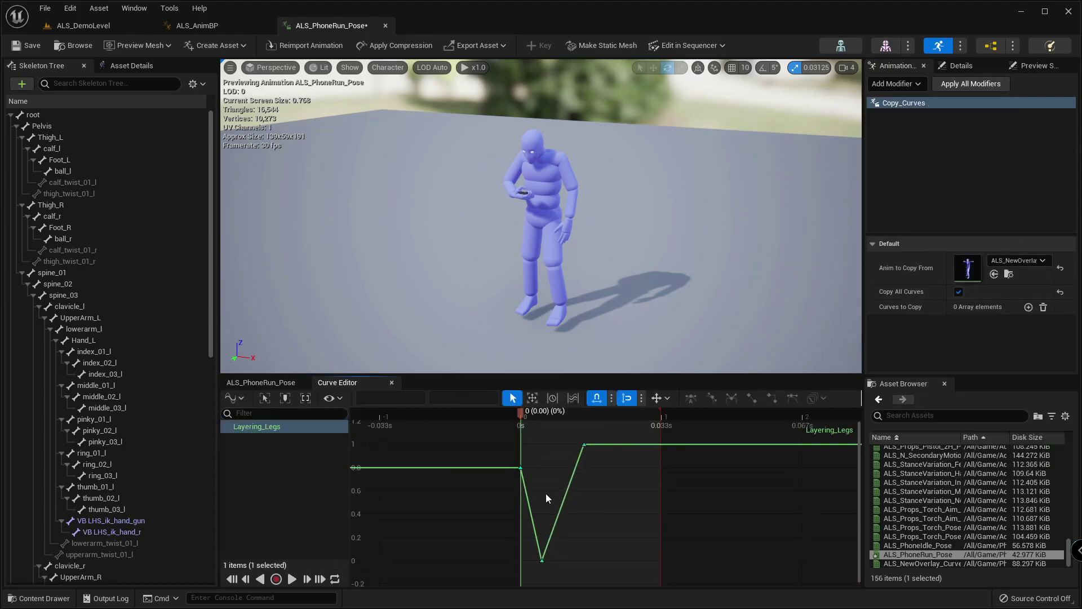
key(ctrl+a)
click(793, 399)
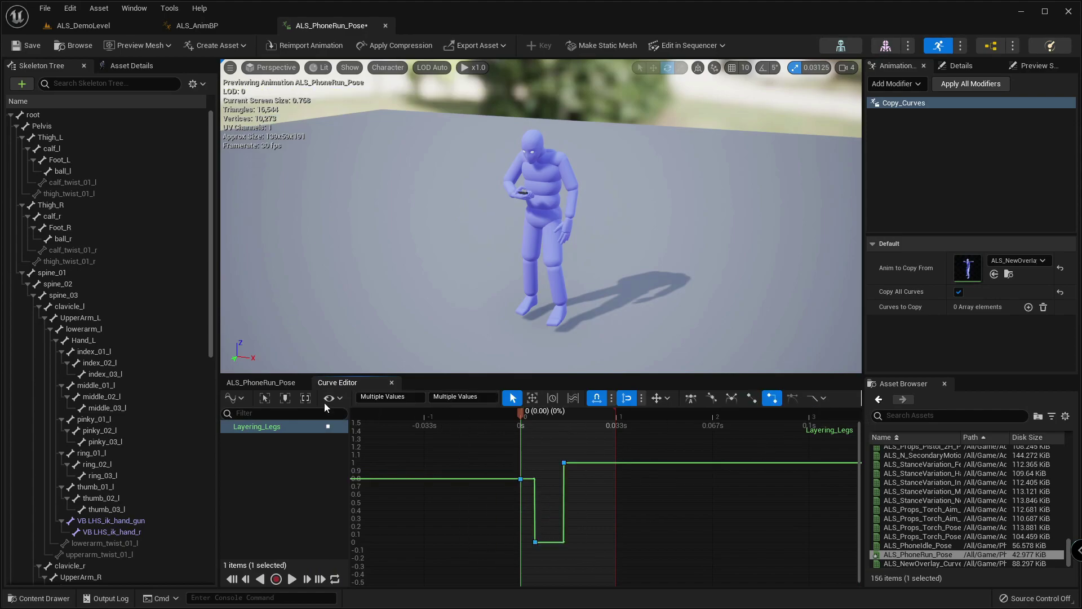
click(262, 382)
- Set all keys of the Layering_Pelvis curve in ALS_PhoneRun_Pose to constant interpolation
double_click(431, 509)
drag(643, 578, 500, 435)
click(772, 398)
click(256, 383)
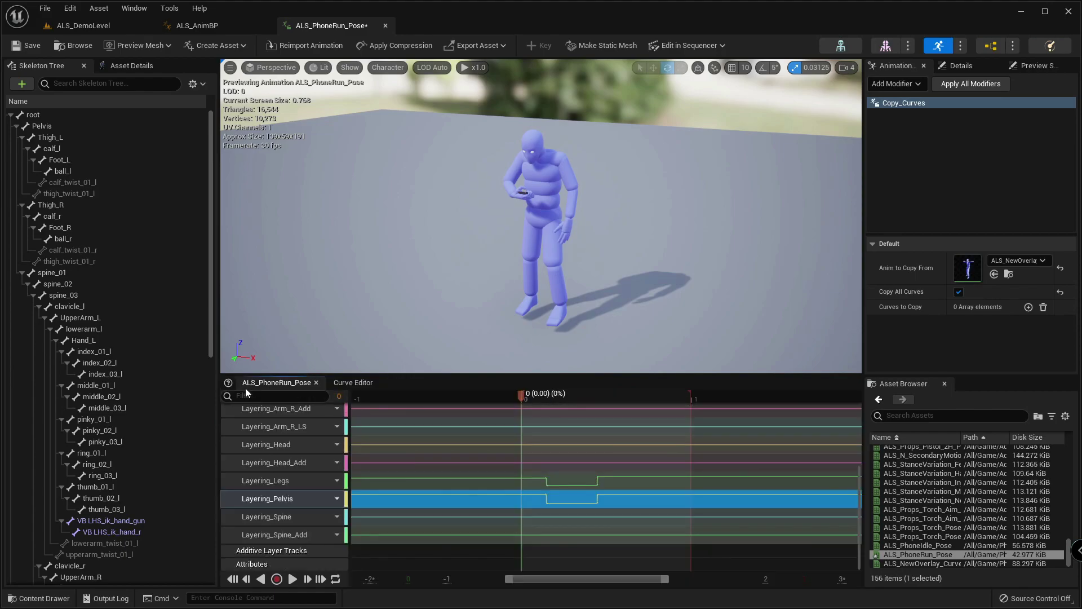
- Save all modified assets and close the ALS_PhoneRun_Pose animation, returning to ALS_AnimBP
click(25, 45)
click(44, 8)
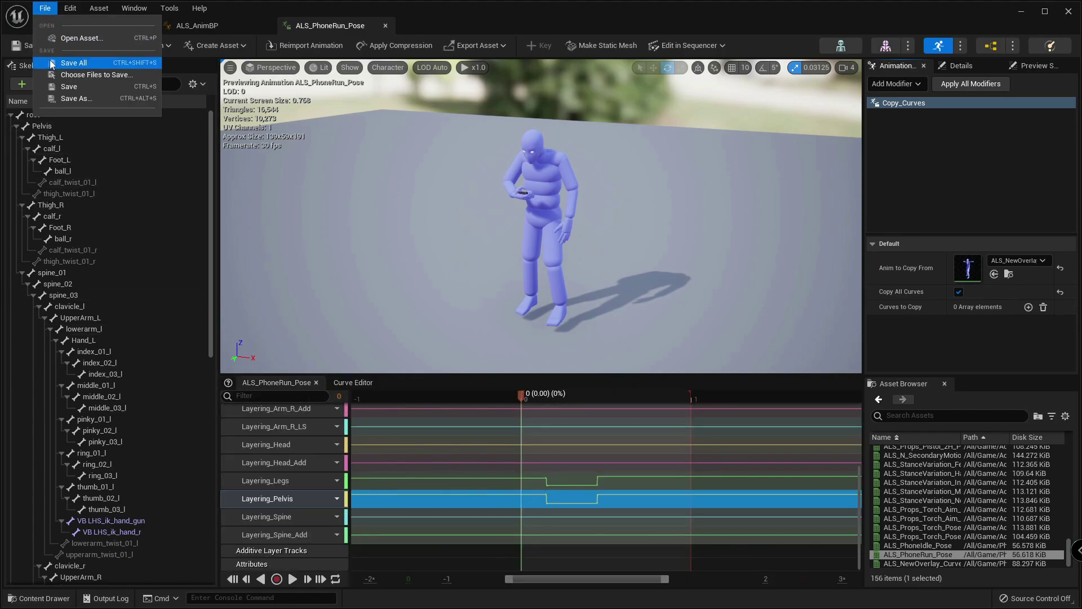
click(74, 62)
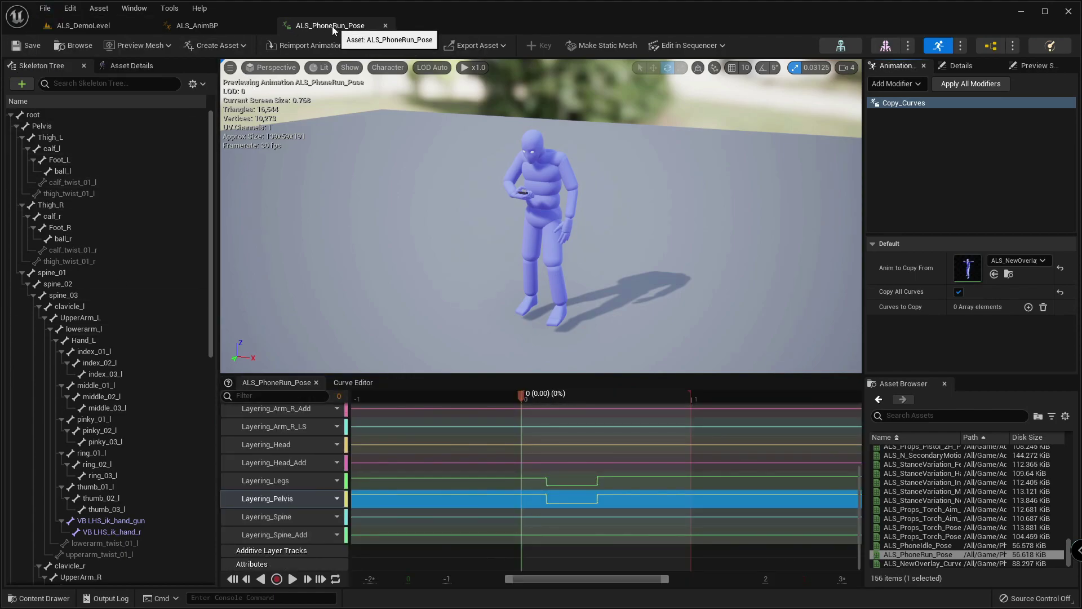
click(141, 28)
right_drag(516, 188, 495, 161)
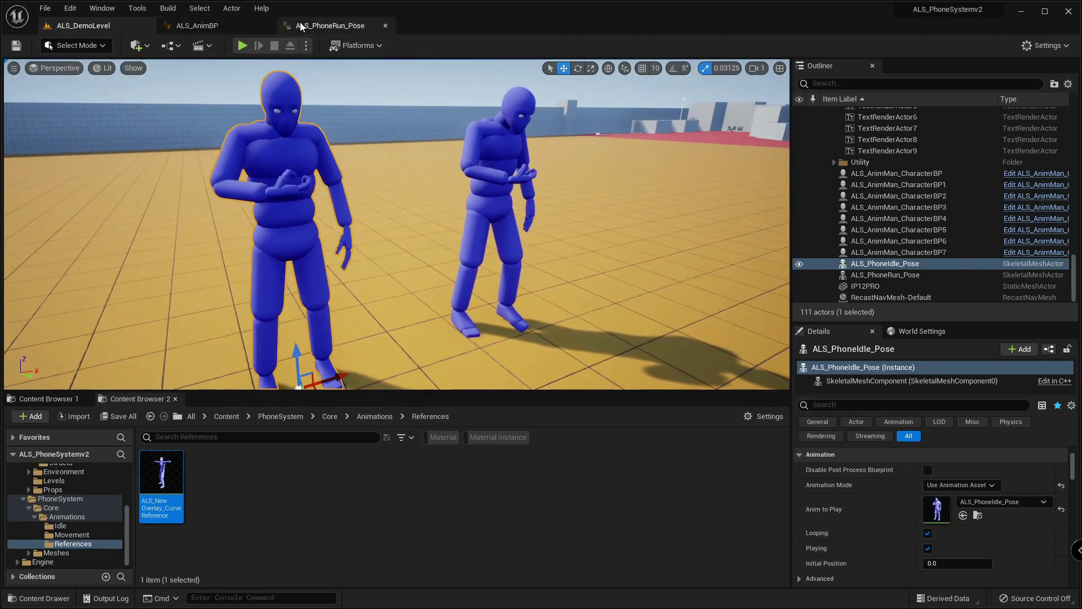
click(347, 25)
click(387, 26)
click(44, 8)
click(74, 63)
- Add a Blend node in the MobilePhone state and connect its output to the Output Animation Pose result
right_drag(681, 345, 648, 325)
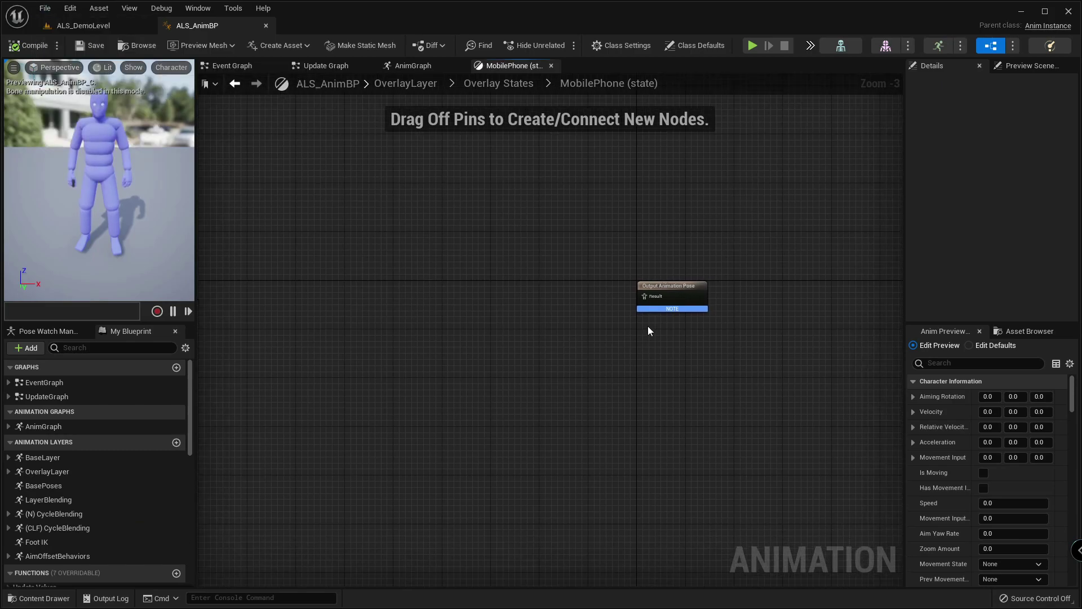
scroll(648, 326, up, 3)
right_click(531, 289)
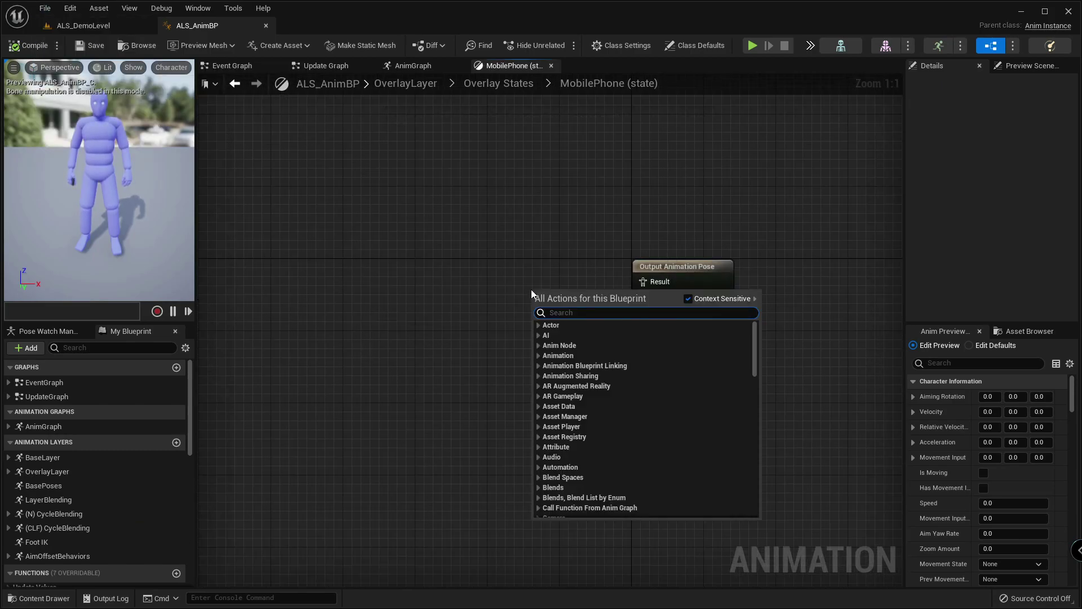
text(blend)
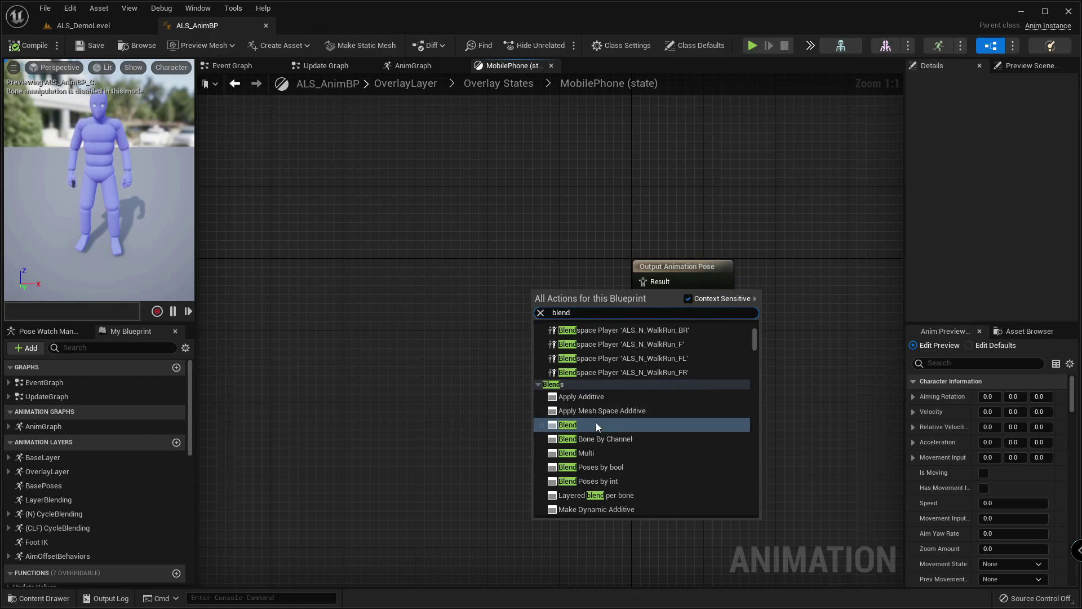
click(596, 424)
mouse_move(646, 287)
mouse_down()
mouse_move(592, 278)
mouse_move(654, 282)
mouse_up()
right_drag(584, 319, 629, 280)
drag(624, 265, 607, 265)
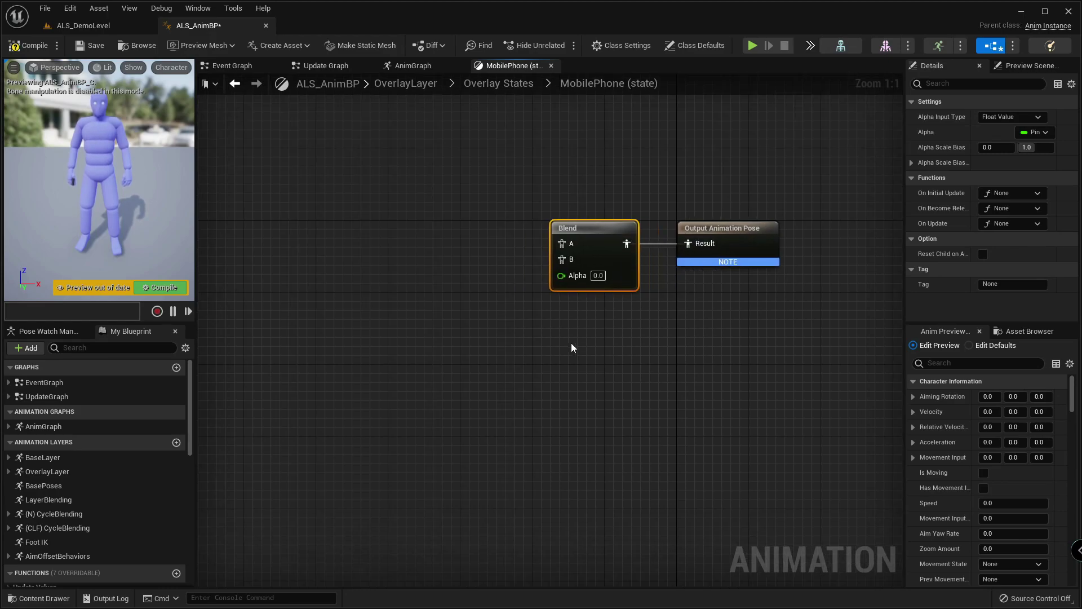
click(572, 342)
right_drag(433, 336, 519, 334)
right_click(518, 334)
text(secondary)
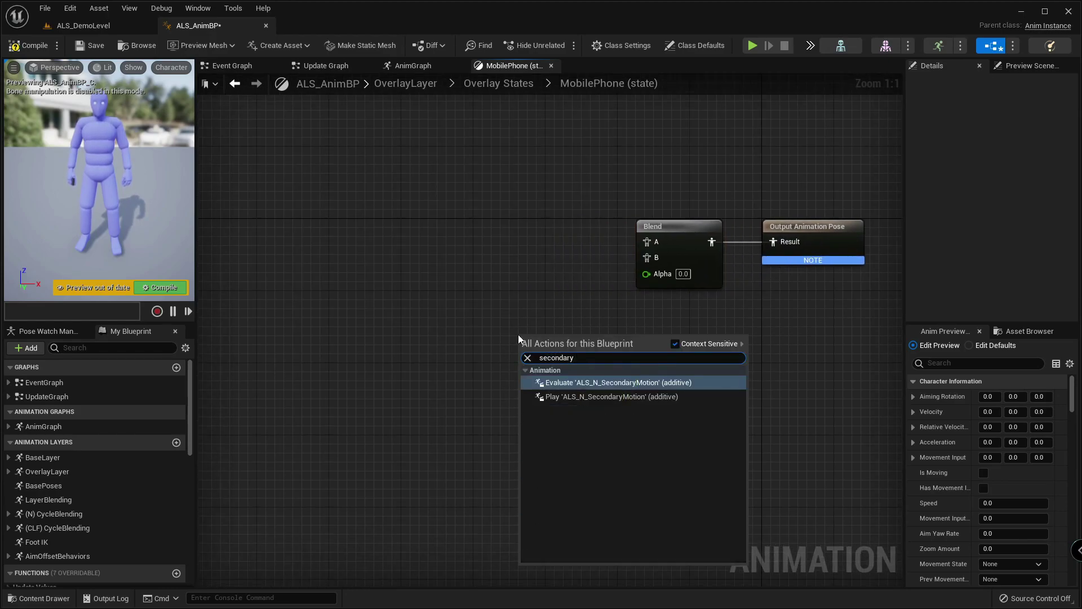
click(583, 396)
drag(576, 379, 558, 335)
right_click(554, 327)
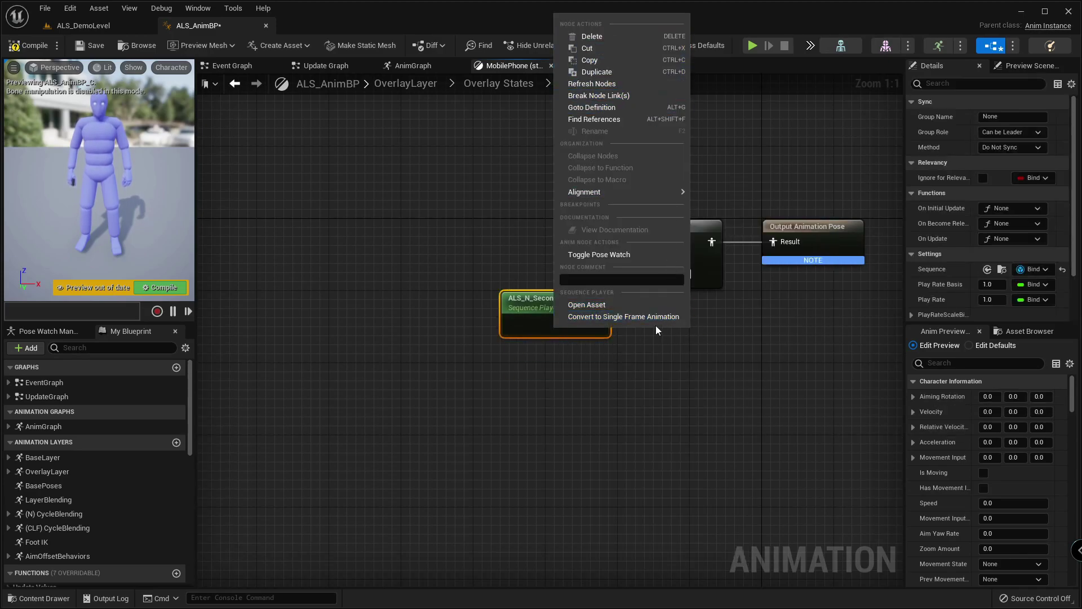
click(634, 339)
drag(544, 316, 525, 316)
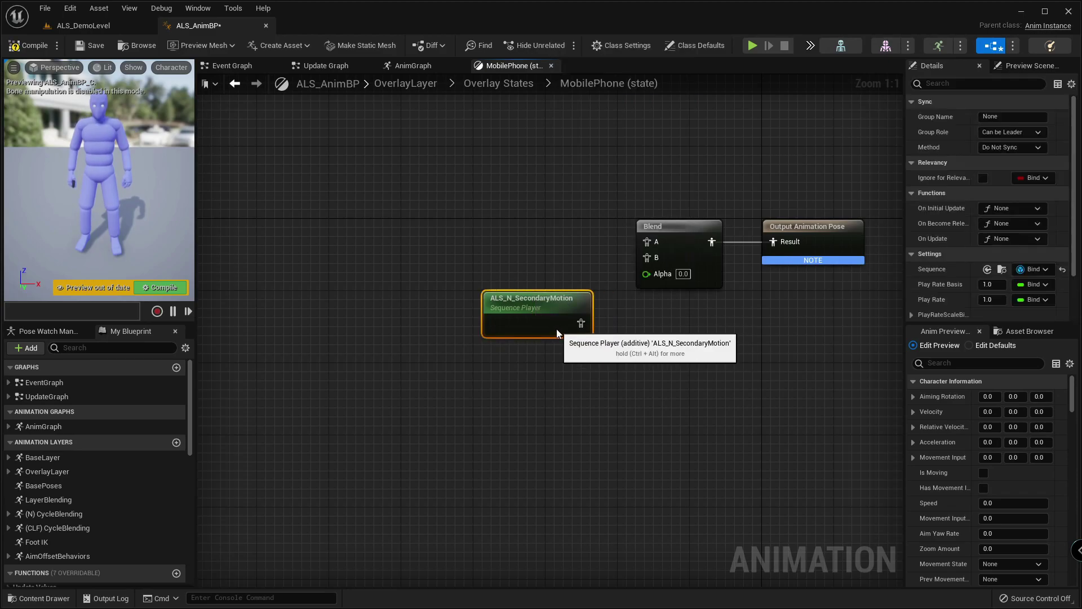
key(Delete)
right_click(432, 289)
text(seconda)
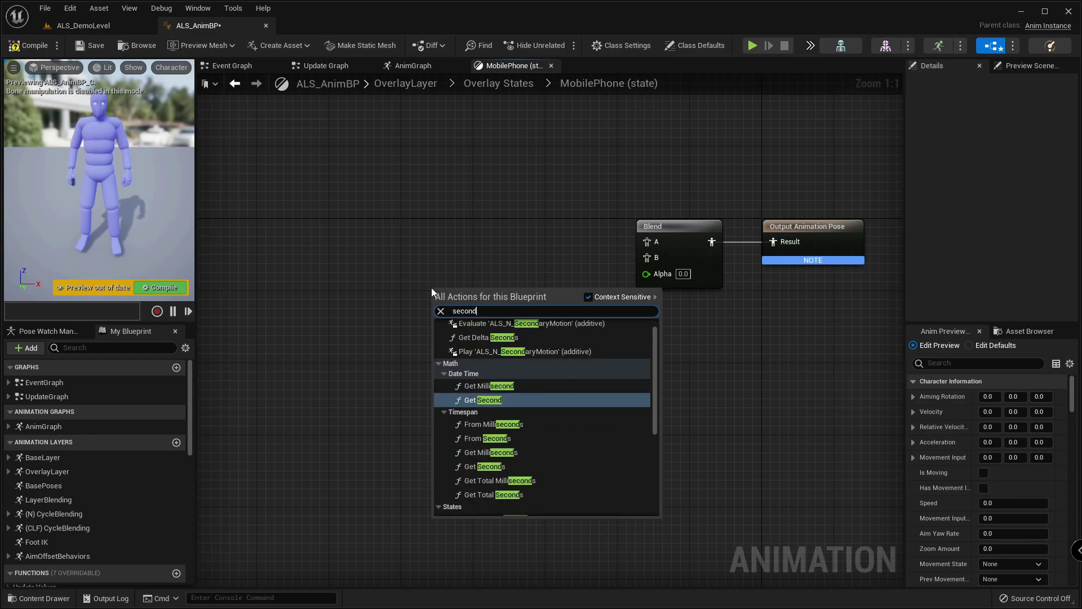
click(482, 335)
click(499, 316)
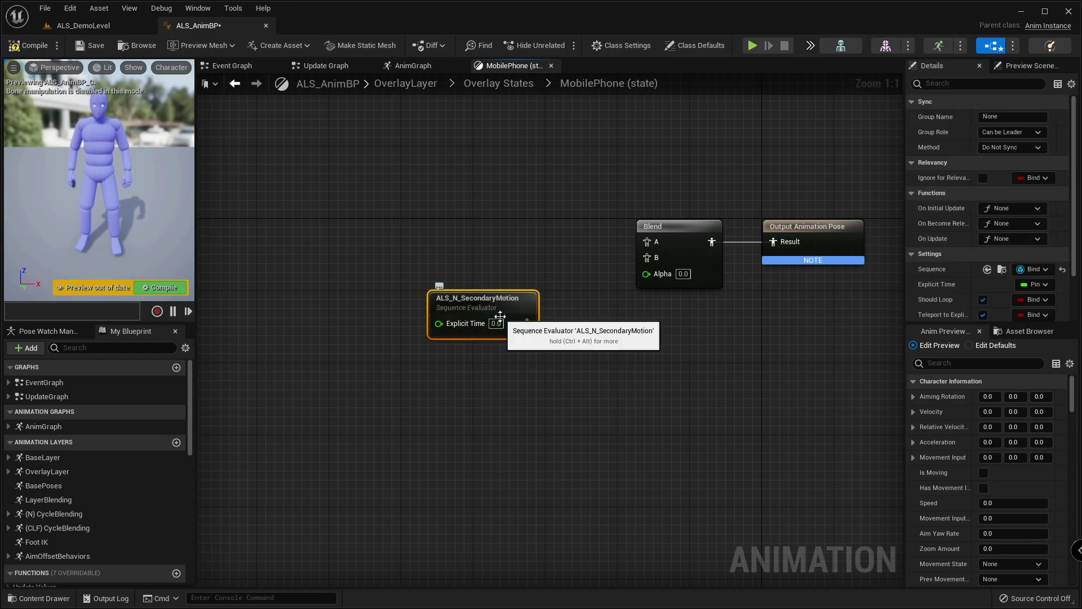
key(Delete)
- Copy the ALS_N_SecondaryMotion sequence player from the Rifle Aiming state inside the Rifle overlay's Rifle States machine
right_drag(623, 354, 531, 365)
drag(579, 272, 588, 272)
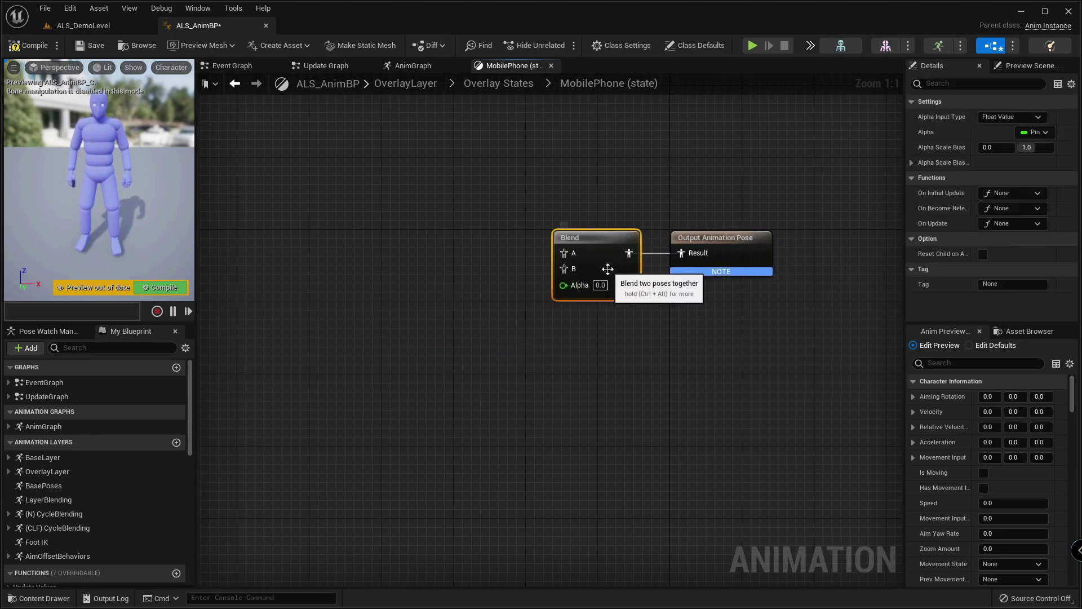
click(420, 68)
click(485, 69)
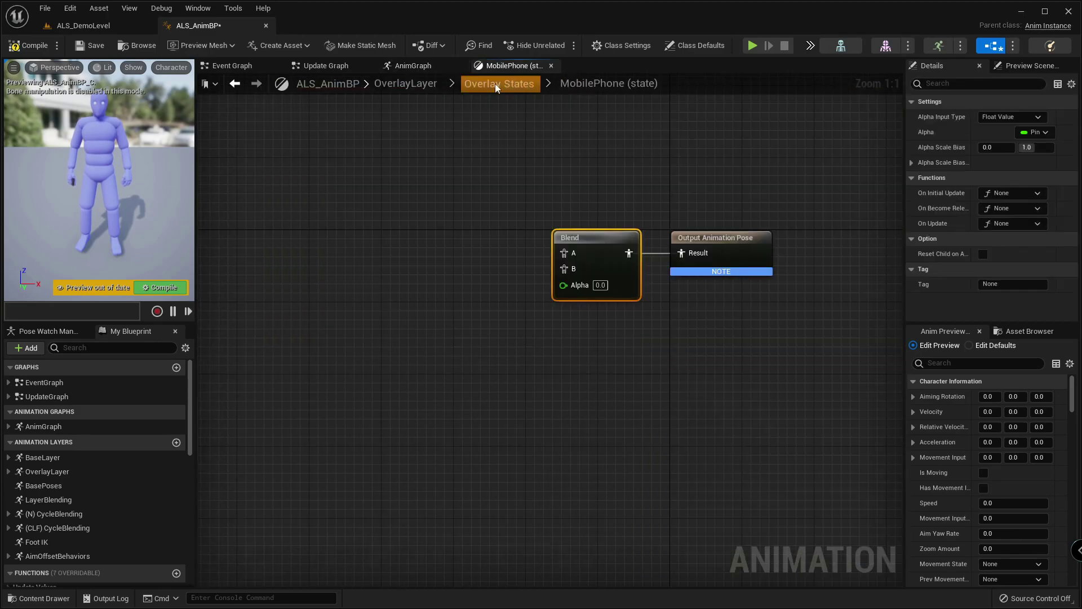
click(495, 83)
double_click(397, 186)
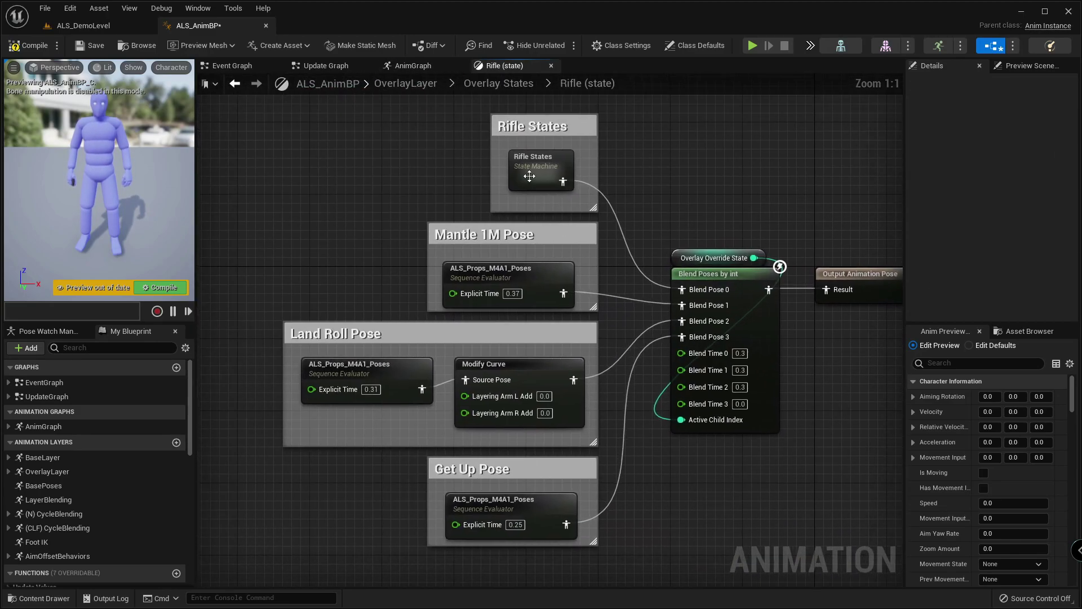
double_click(536, 177)
double_click(661, 283)
scroll(661, 289, up, 4)
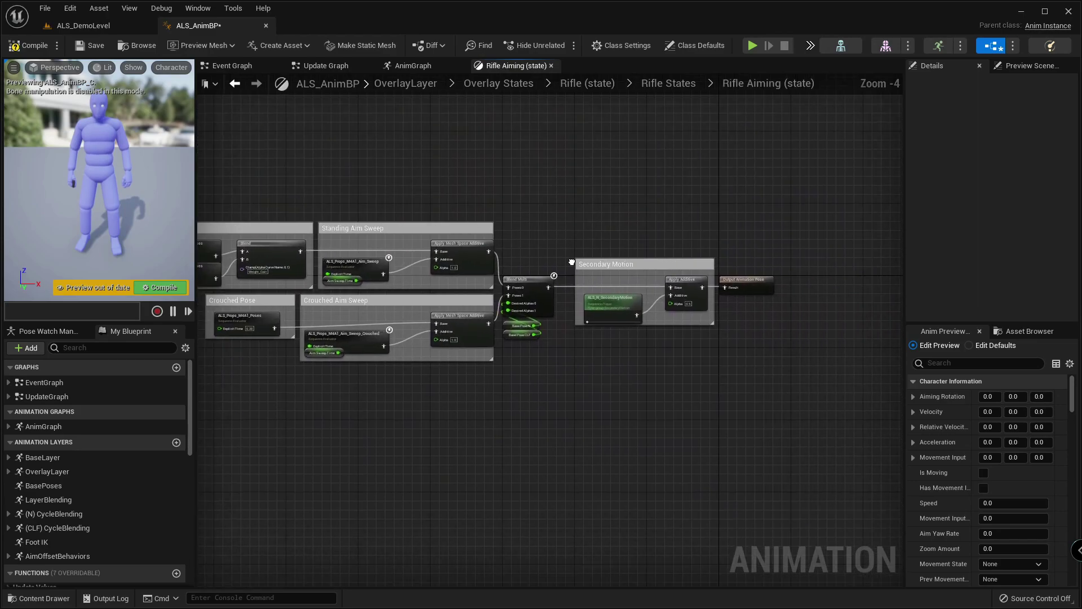
click(588, 296)
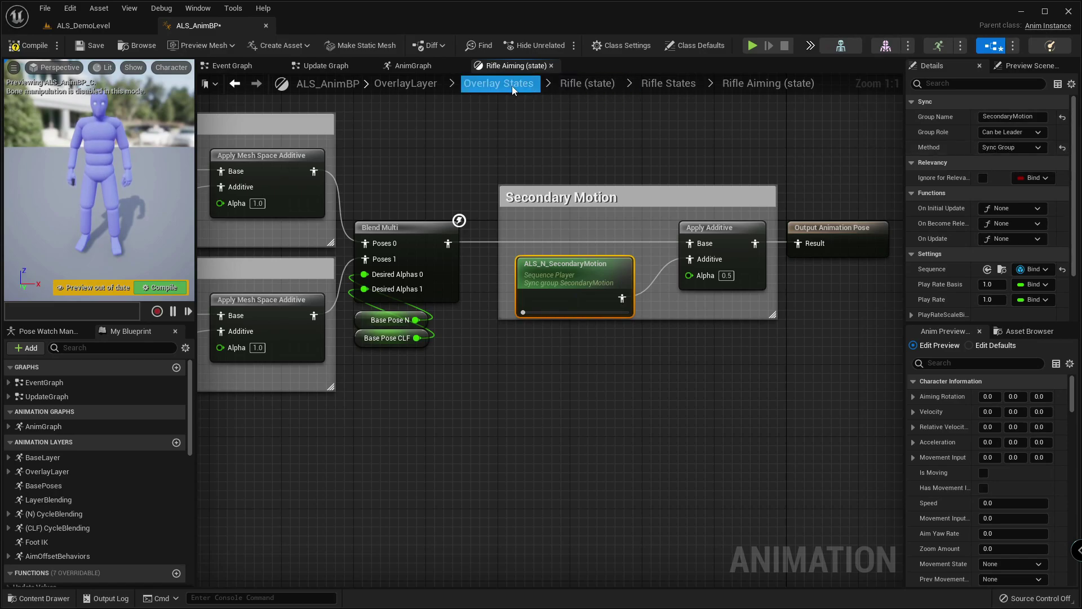
- Paste the copied ALS_N_SecondaryMotion player into the MobilePhone state and connect it to the Blend node's B input
click(487, 82)
double_click(823, 326)
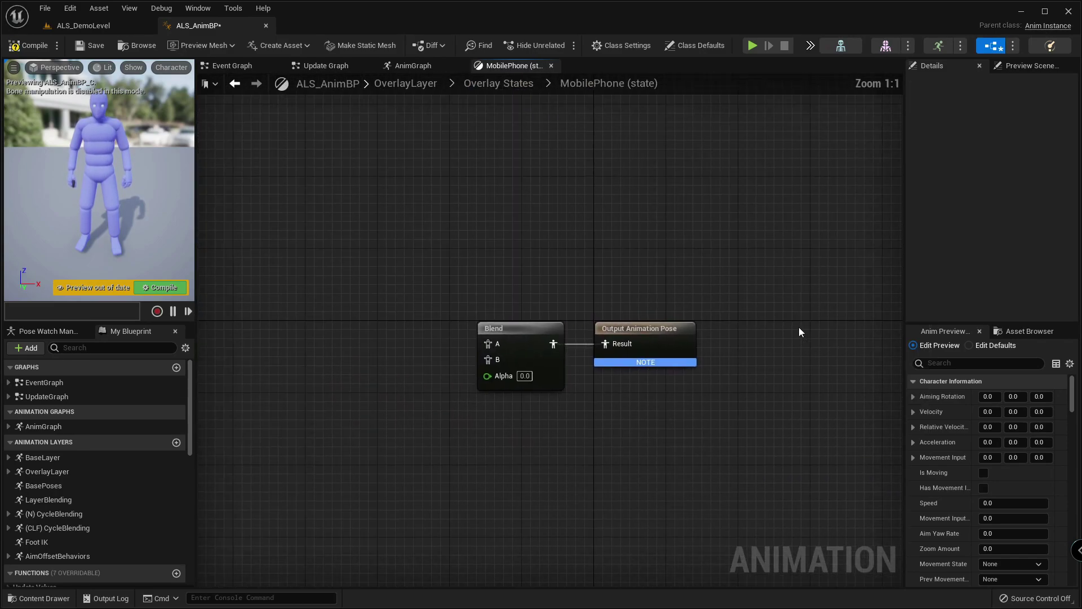
key(ctrl+v)
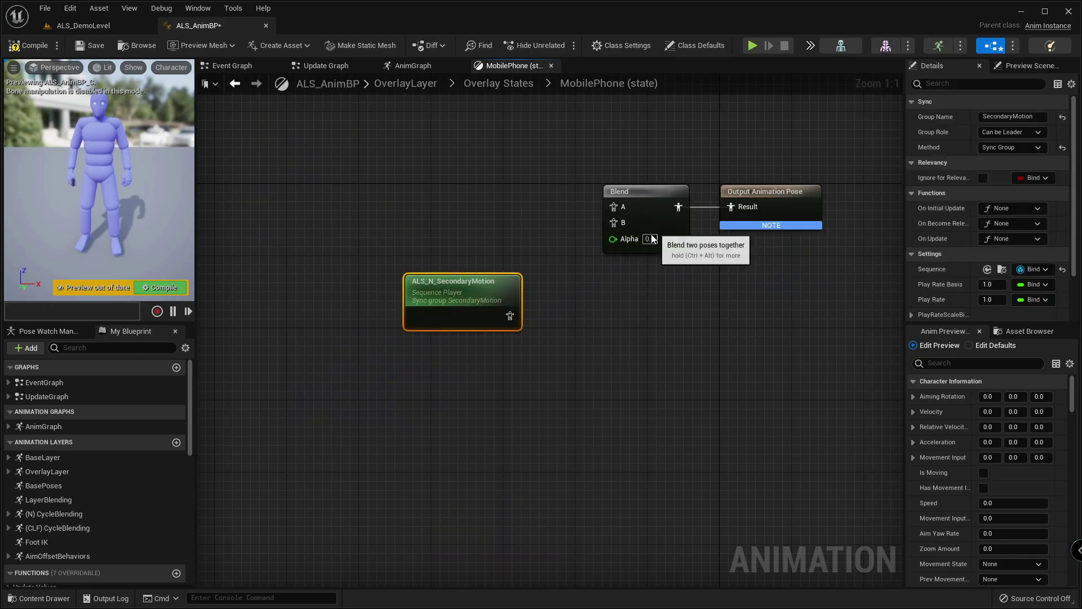
drag(681, 229, 656, 229)
click(631, 270)
drag(467, 311, 586, 223)
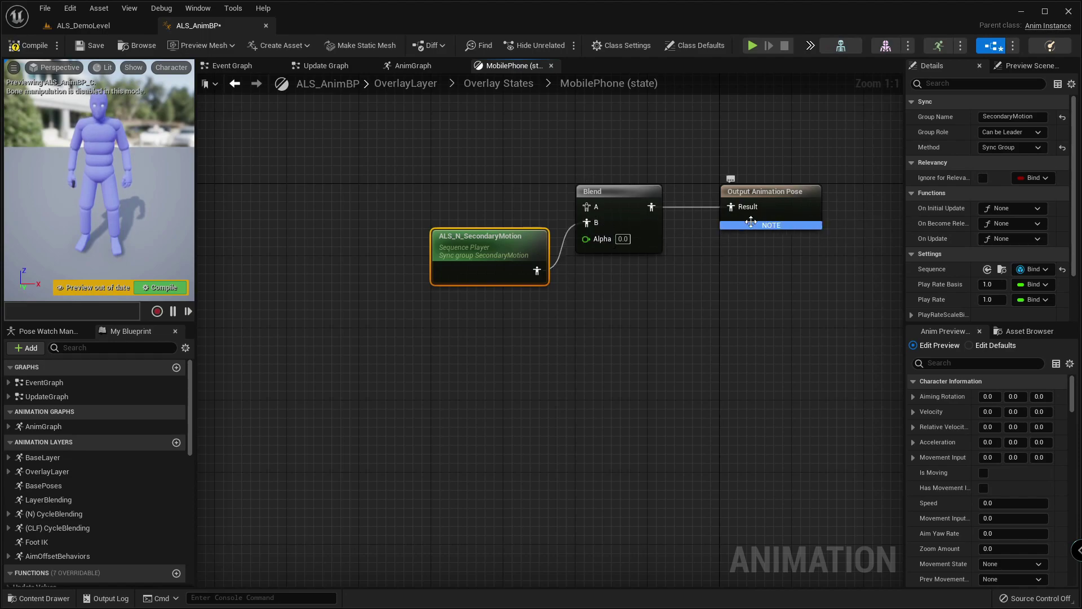
- Set the Alpha of the Blend node feeding the output pose to 0.5
click(569, 258)
text(.5)
key(Return)
right_drag(494, 213, 670, 276)
right_click(380, 239)
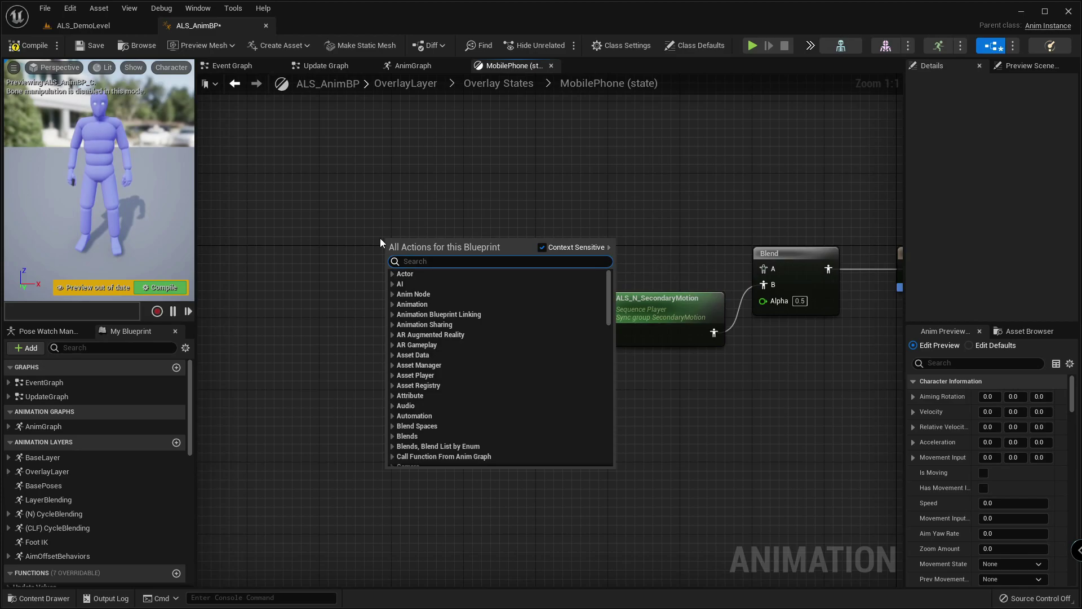
text(blend)
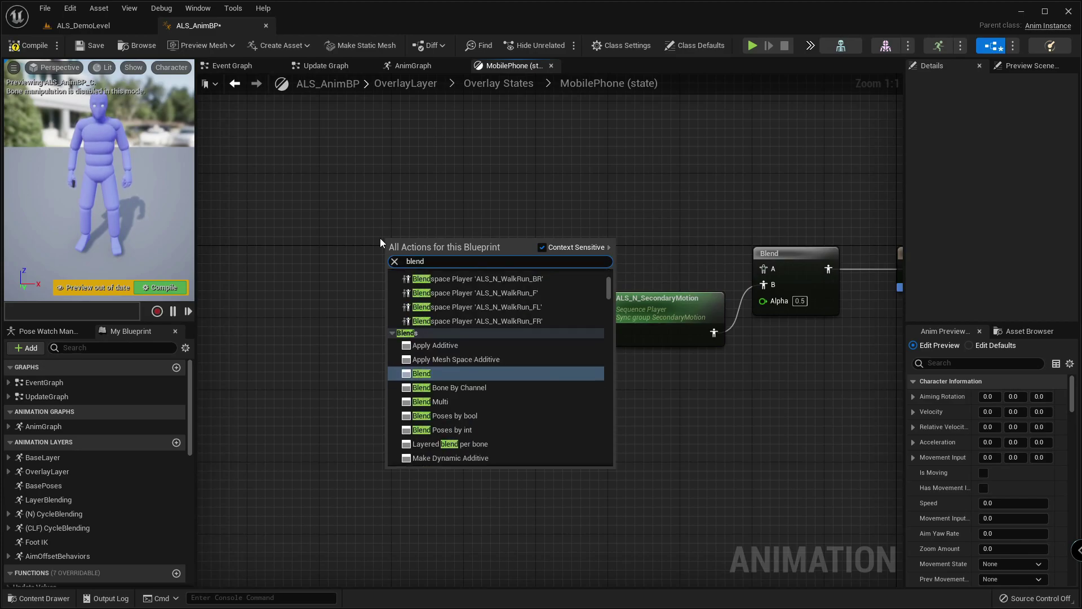
click(428, 387)
click(403, 249)
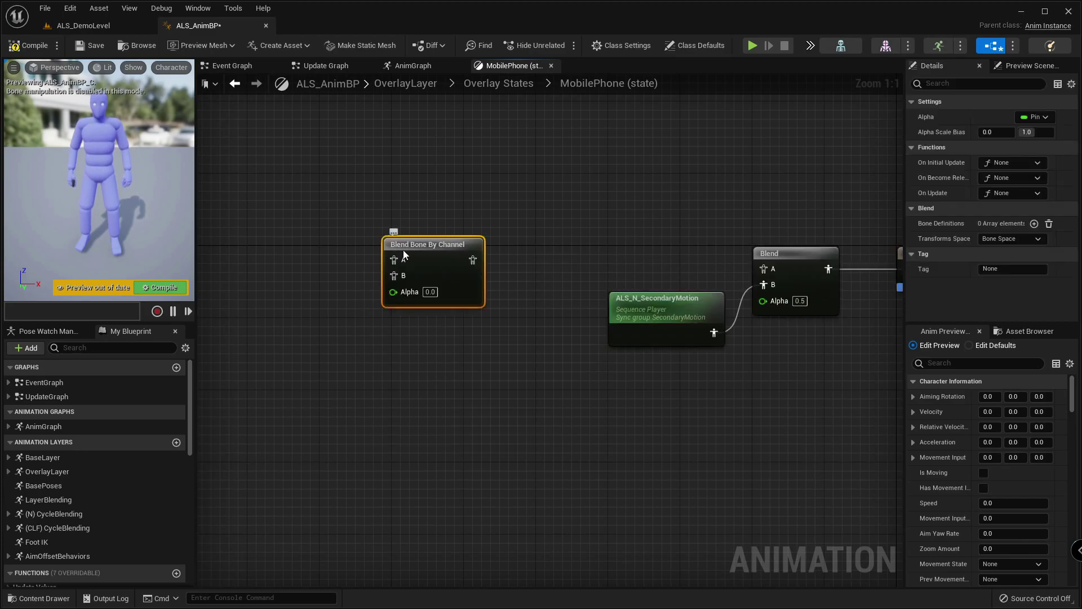
key(Delete)
- Add a second Blend node before ALS_N_SecondaryMotion and set its Alpha Input Type to Anim Curve Value
right_click(404, 251)
text(b)
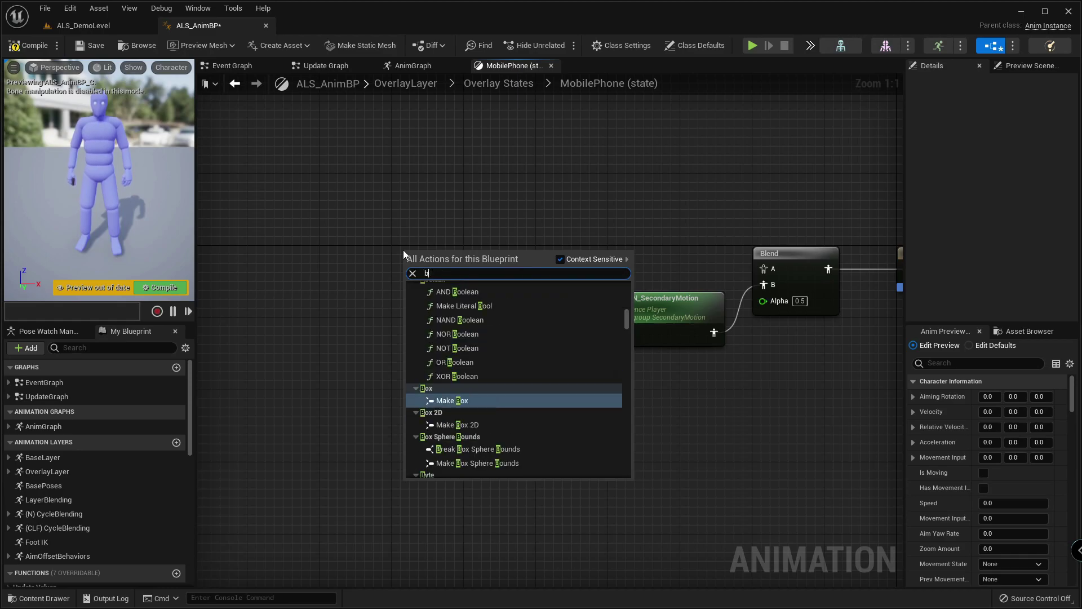
text(lend)
key(Return)
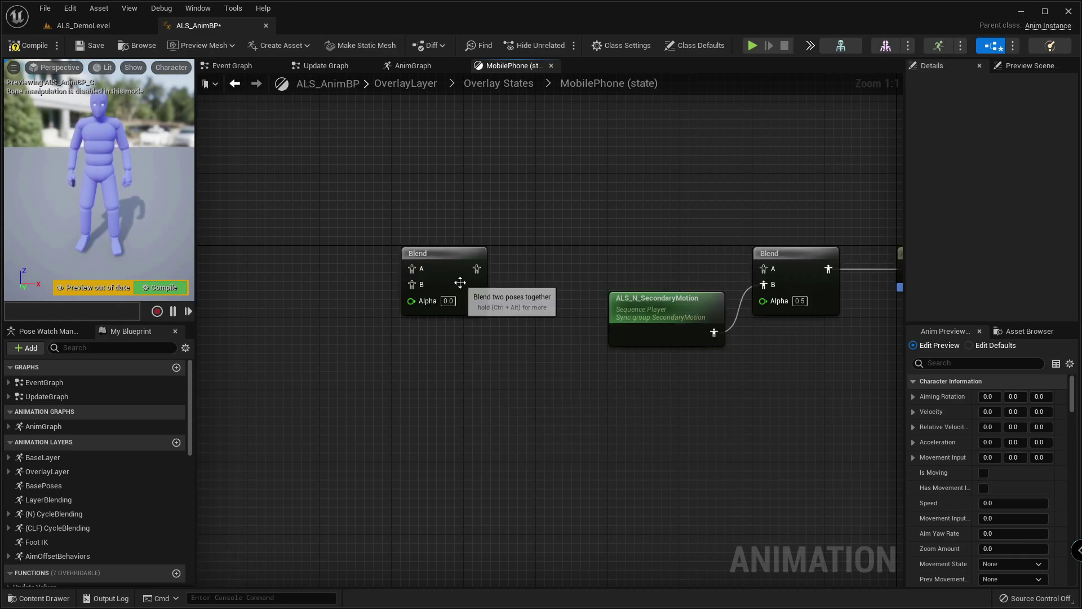
right_click(465, 266)
click(1012, 117)
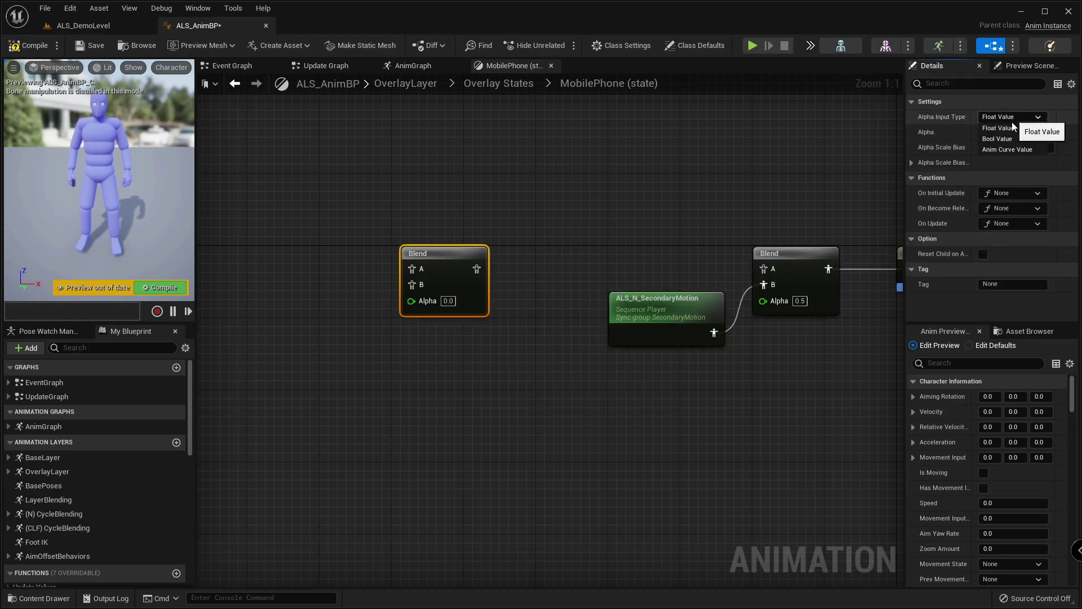
click(1005, 150)
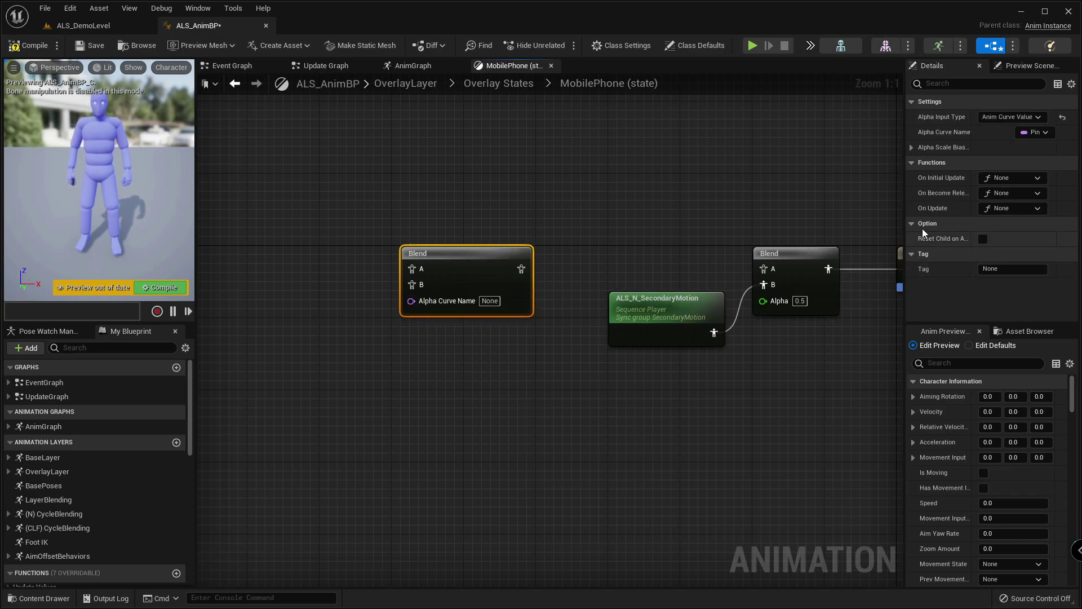
- Enable Interp Result and Clamp Result for the new Blend node's alpha, and set its increasing interpolation speed to 0
click(915, 150)
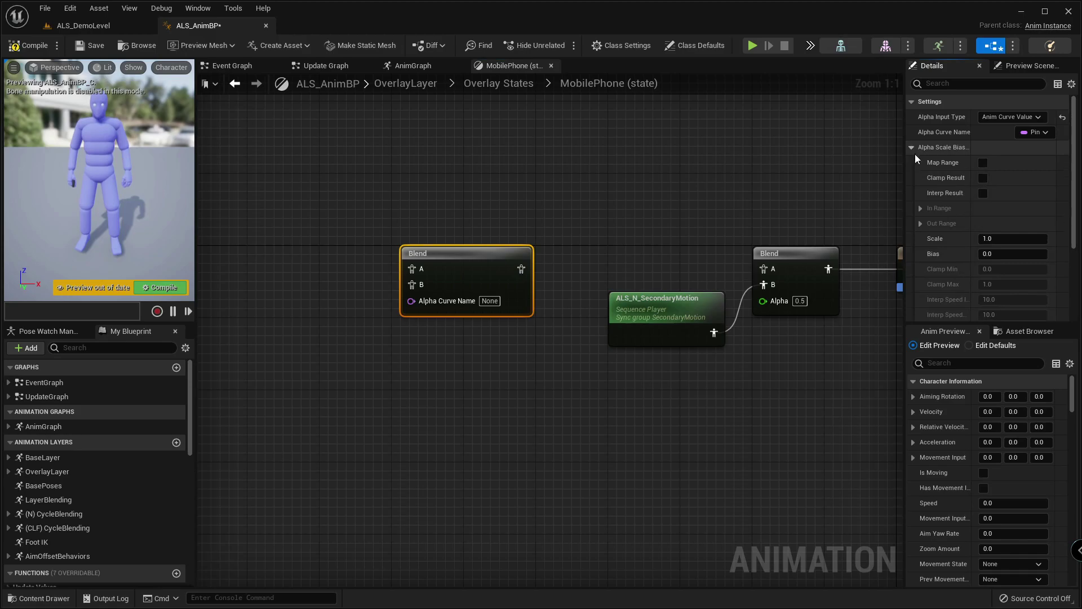
click(983, 193)
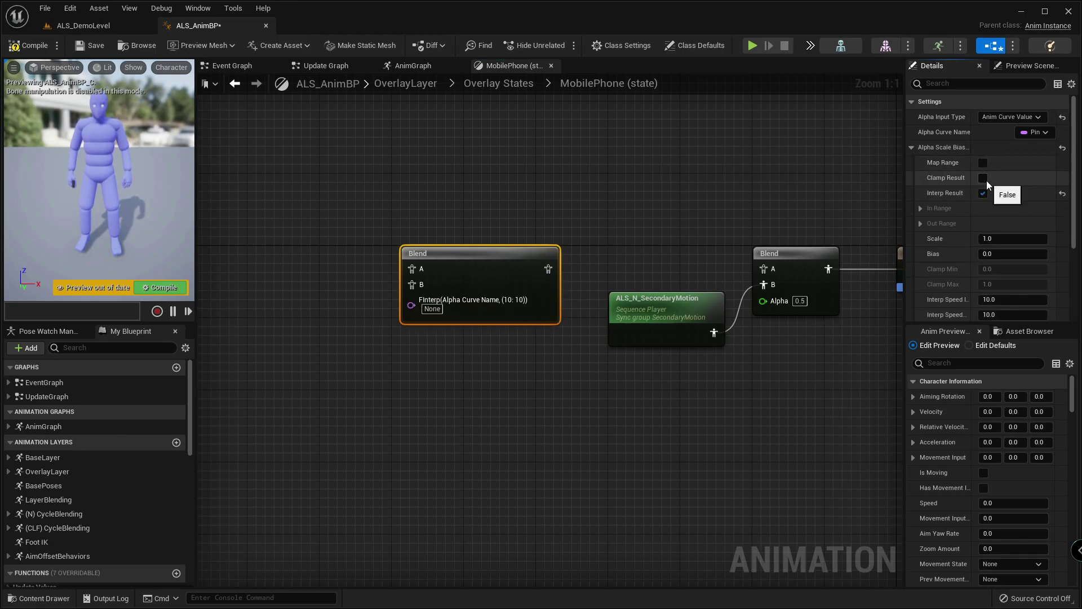
click(983, 178)
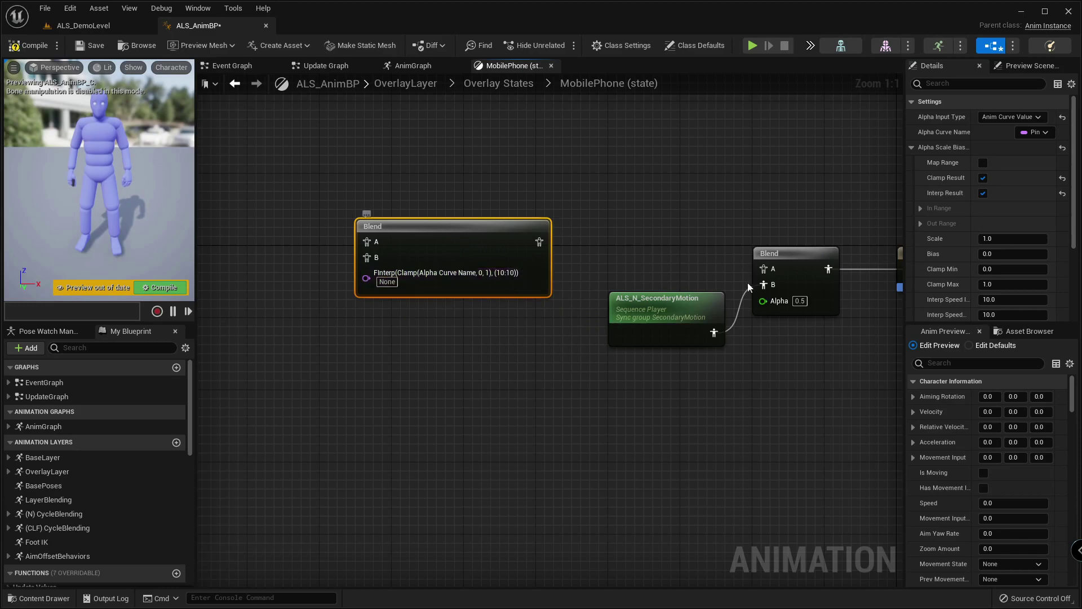
scroll(834, 276, down, 4)
scroll(969, 273, down, 2)
scroll(807, 246, up, 4)
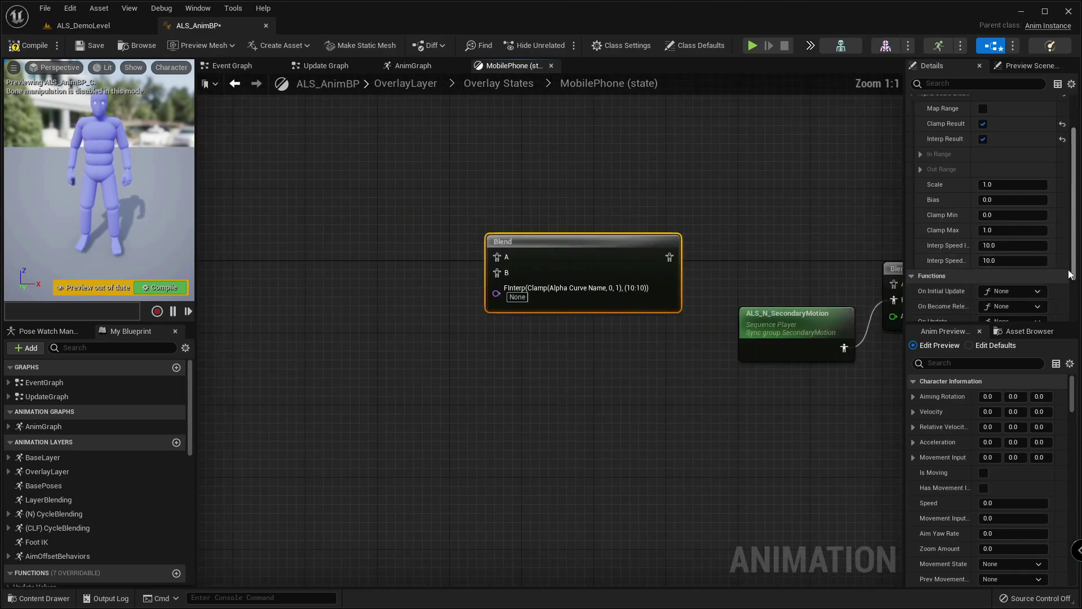
click(1029, 248)
text(0)
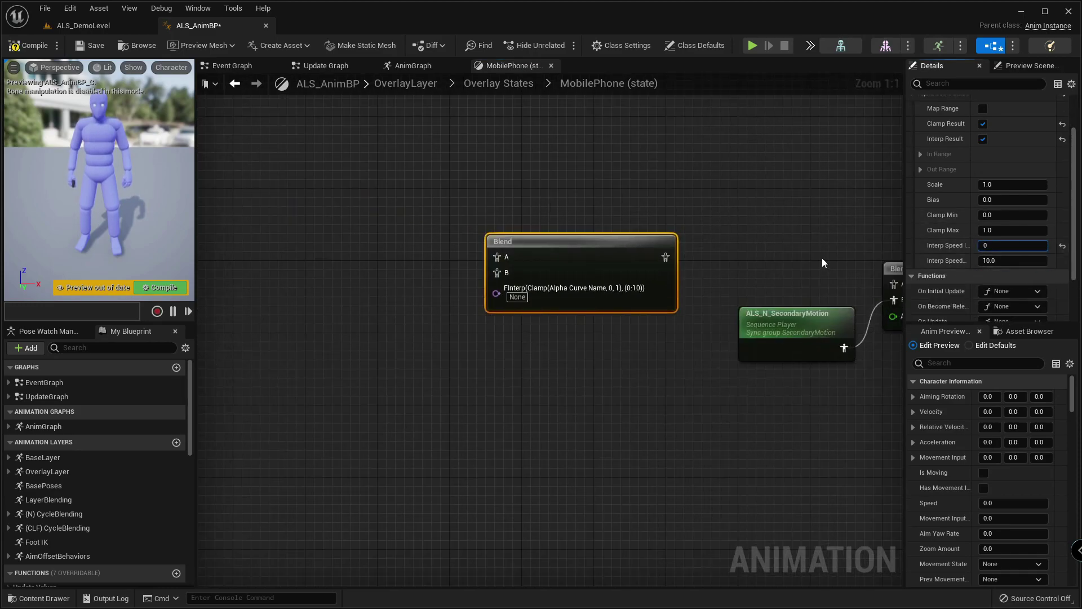
click(761, 241)
- Set the new Blend node's Alpha Curve Name to Weight_InAir
right_drag(757, 241, 664, 221)
click(524, 240)
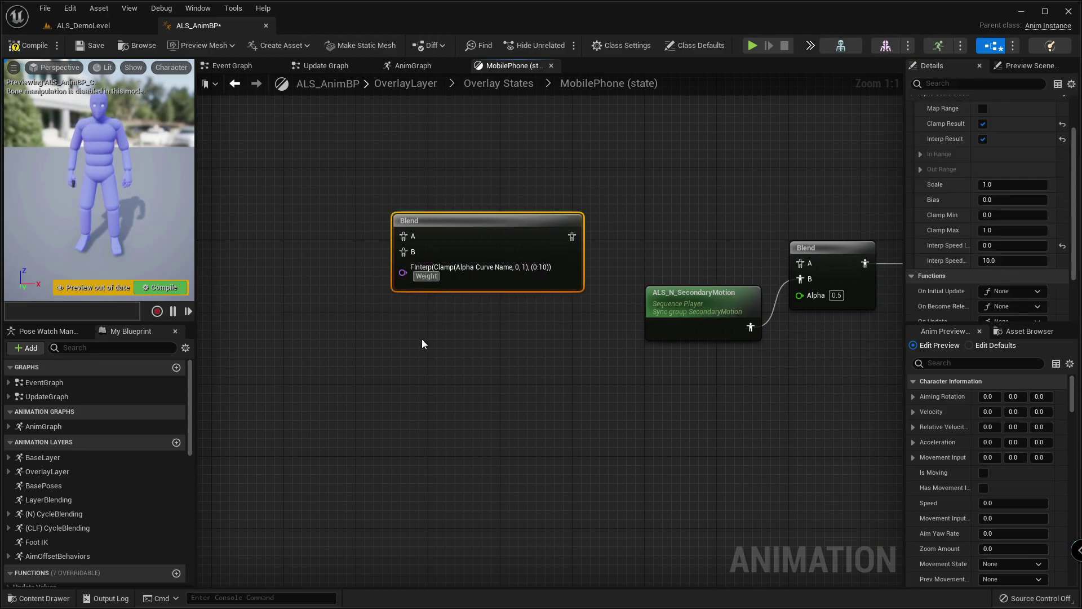
text(W)
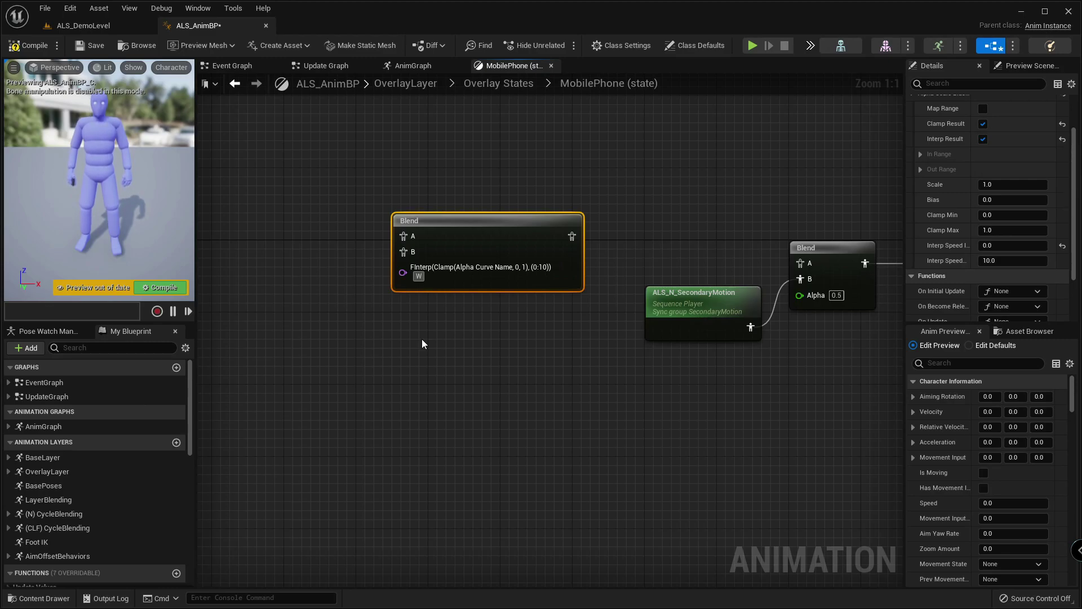
key(BackSpace)
text(Weight-InAir)
click(422, 339)
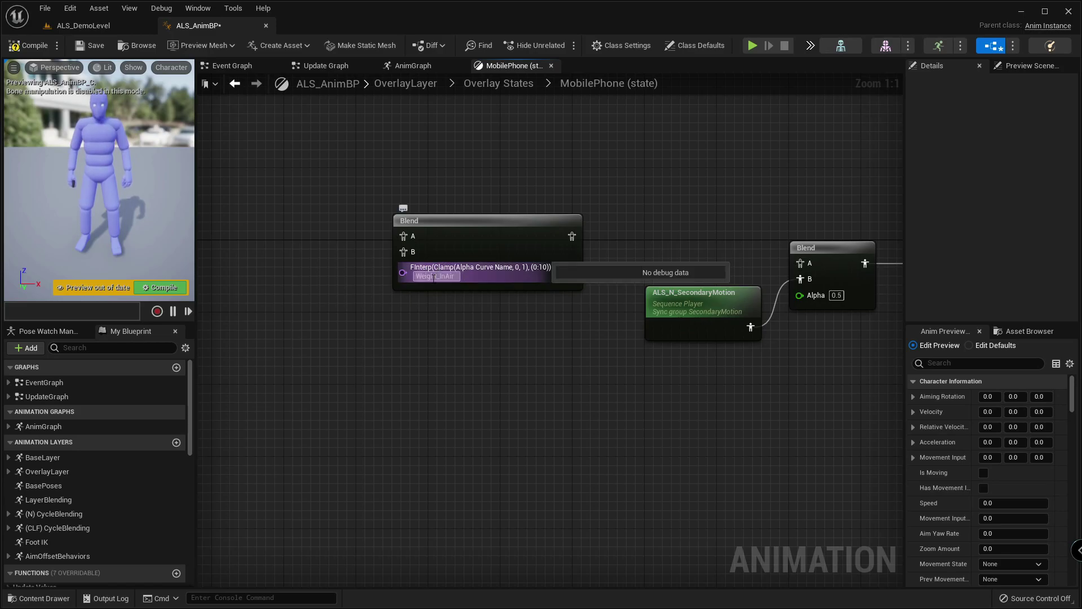
- Save the animation blueprint with the Weight_InAir Blend node in place
click(45, 8)
click(68, 66)
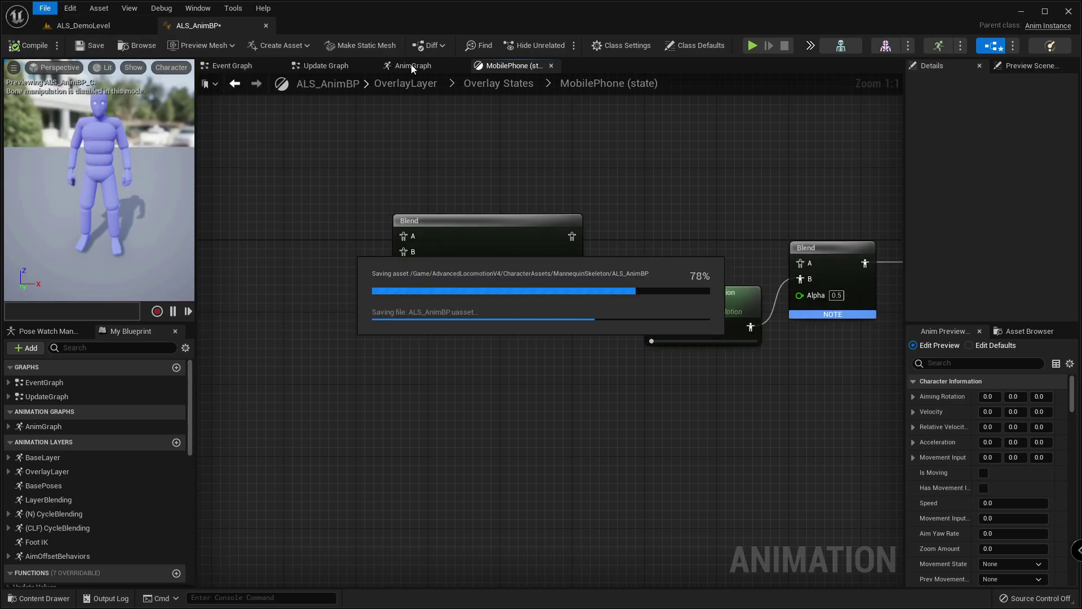
- Open the Rifle overlay's Rifle Aiming state and examine how the Blend node in its Standing Poses group is set up
click(413, 66)
double_click(302, 251)
double_click(479, 346)
double_click(394, 183)
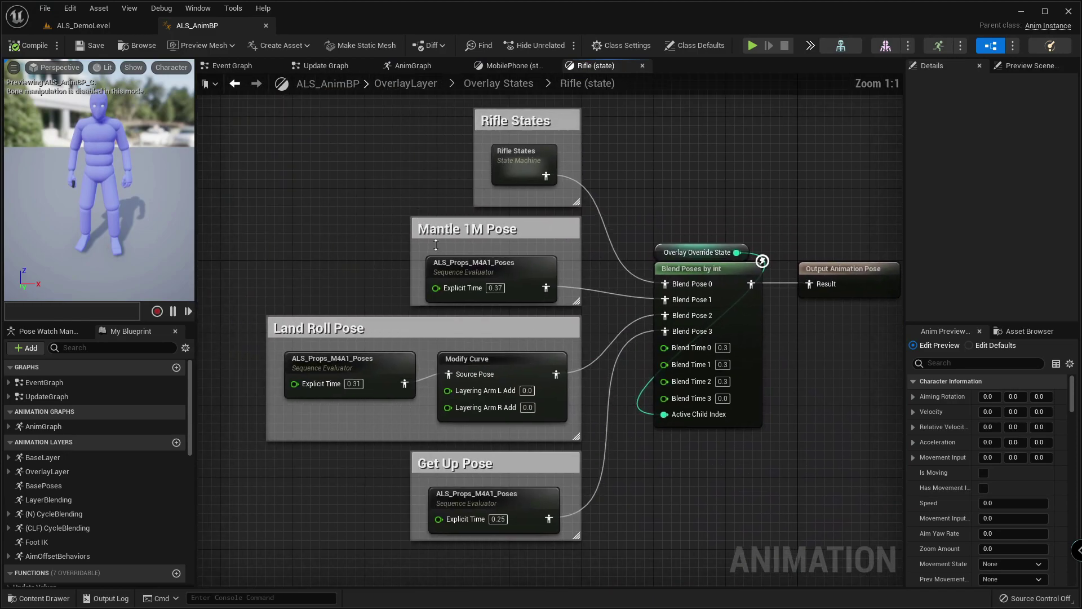
double_click(519, 166)
click(653, 255)
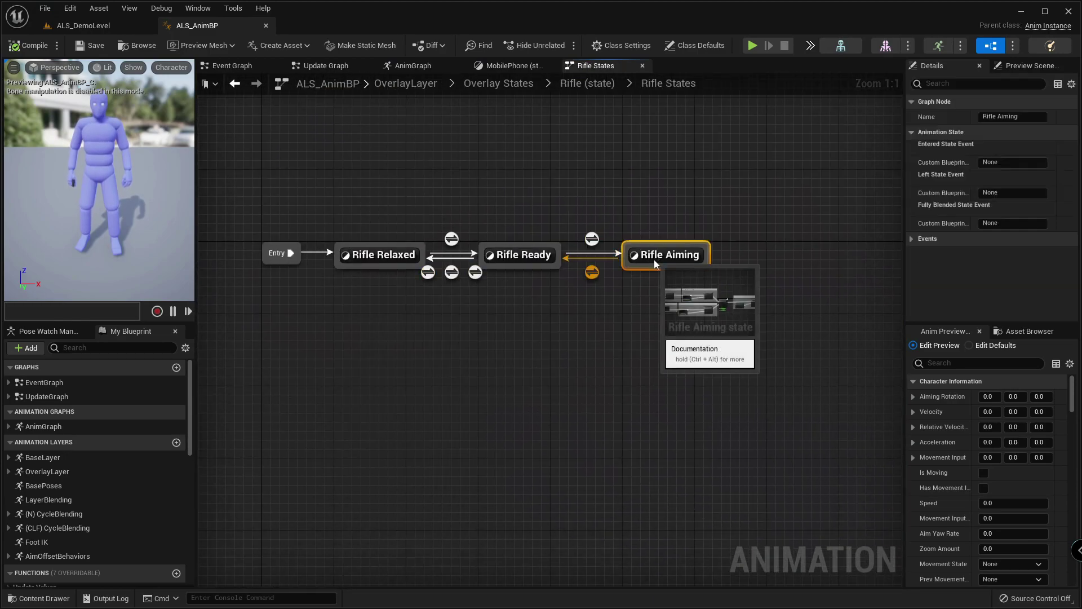
double_click(654, 257)
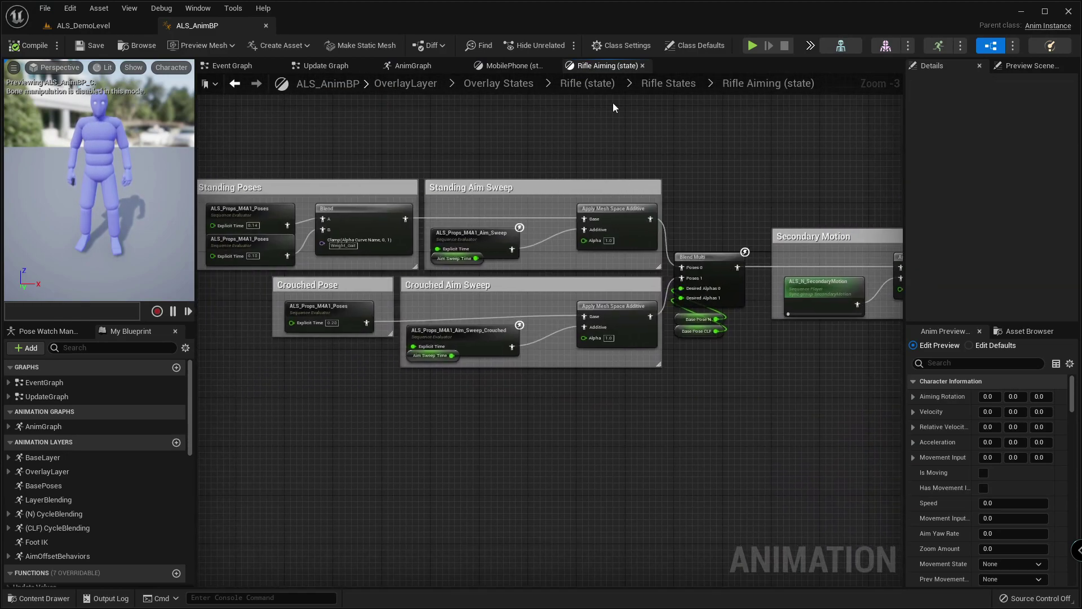
scroll(241, 259, up, 3)
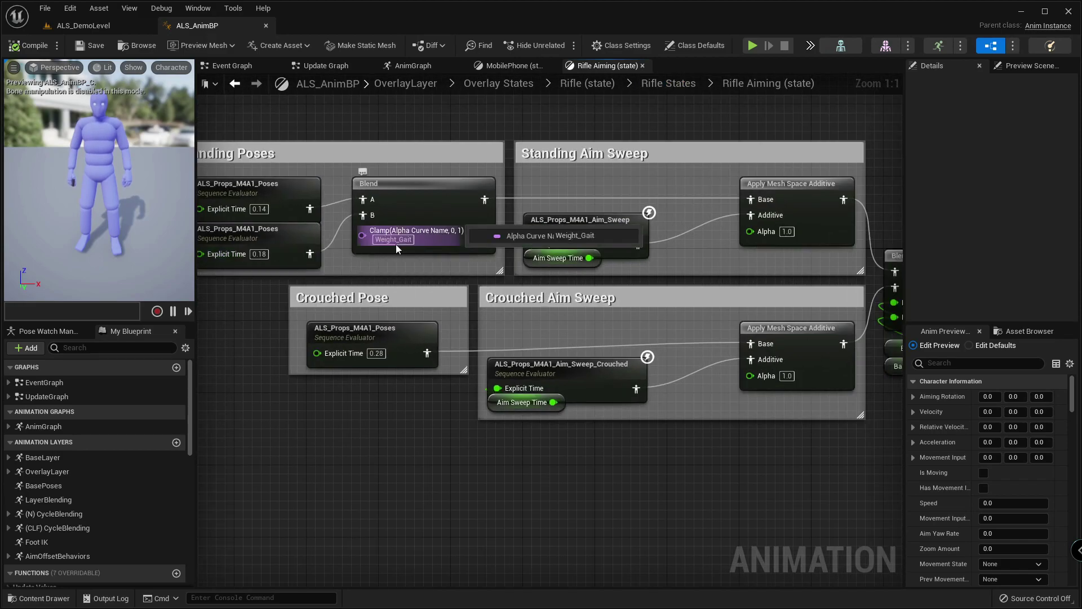
- In the MobilePhone state, connect the output of the Weight_InAir Blend to input A of the final Blend
click(507, 65)
right_drag(591, 205, 581, 181)
drag(551, 197, 785, 234)
- Reposition the Weight_InAir Blend and the ALS_N_SecondaryMotion node so they line up neatly before the final Blend
click(606, 281)
drag(585, 282, 592, 282)
right_drag(620, 326, 461, 336)
click(462, 336)
click(526, 292)
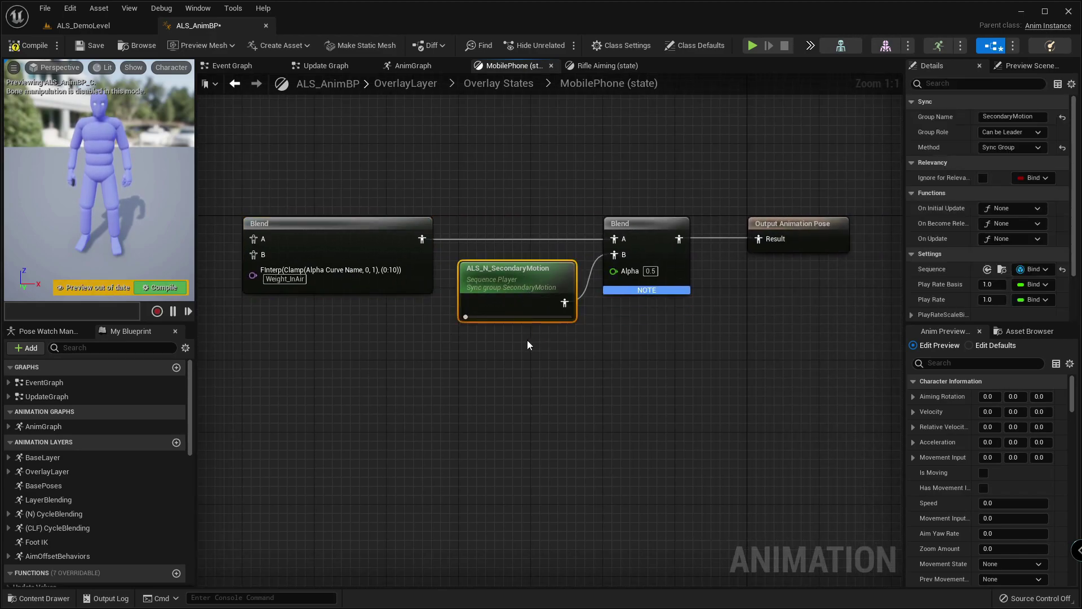
click(420, 291)
drag(420, 291, 423, 291)
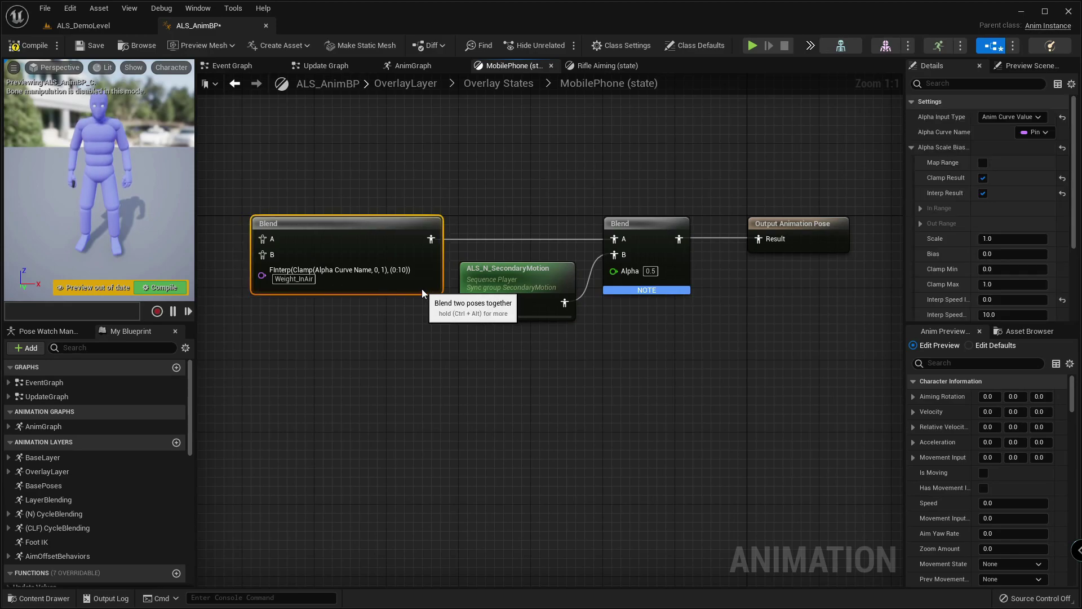
click(406, 333)
right_drag(406, 332, 454, 340)
right_drag(346, 341, 497, 319)
scroll(498, 320, down, 4)
scroll(495, 293, up, 4)
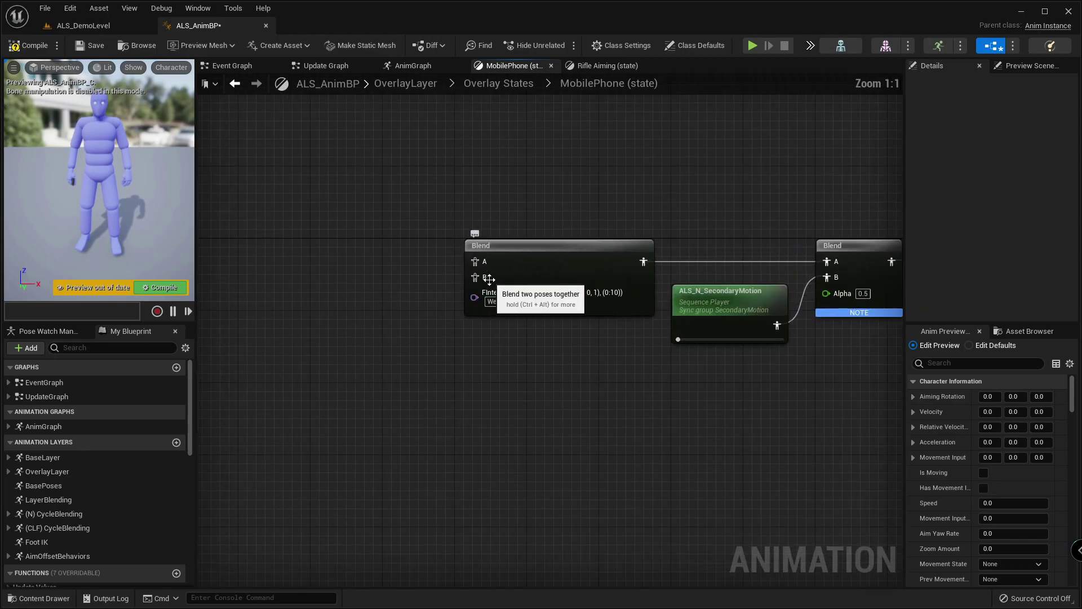
drag(636, 285, 631, 285)
- Add a Blend Poses by bool node below and before the Weight_InAir Blend
right_drag(416, 390, 538, 360)
click(421, 377)
right_drag(312, 377, 453, 353)
drag(727, 225, 610, 297)
click(552, 305)
right_drag(552, 305, 553, 307)
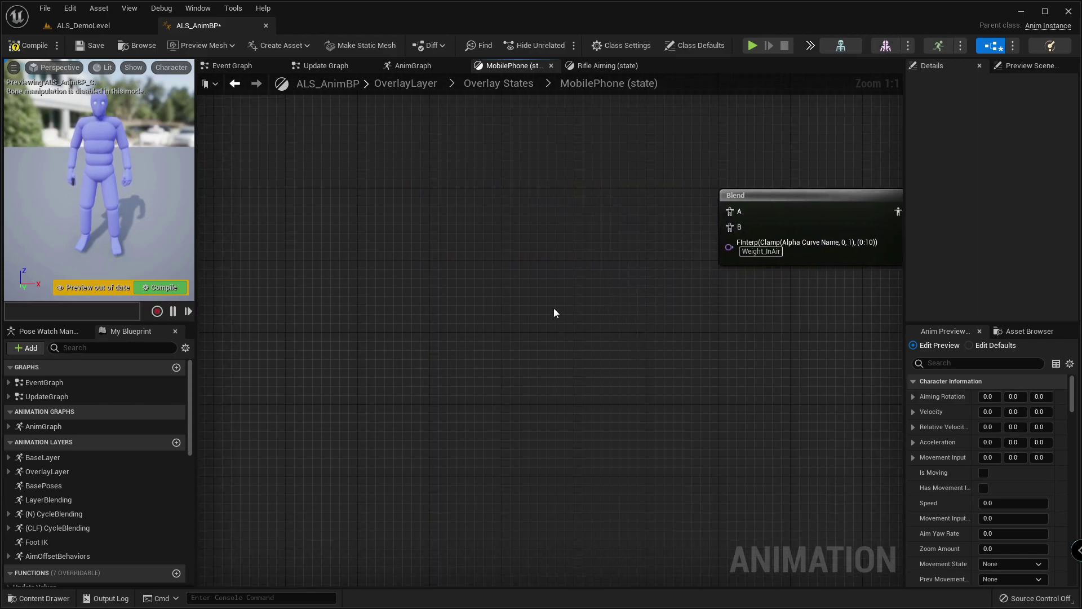
right_click(623, 313)
text(b)
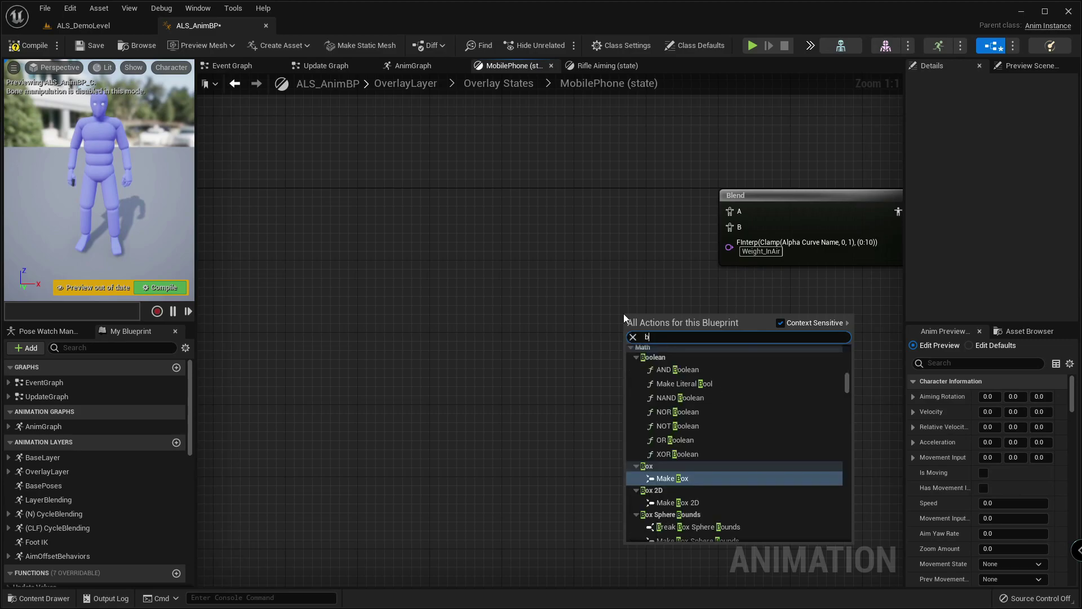
text(lend poser)
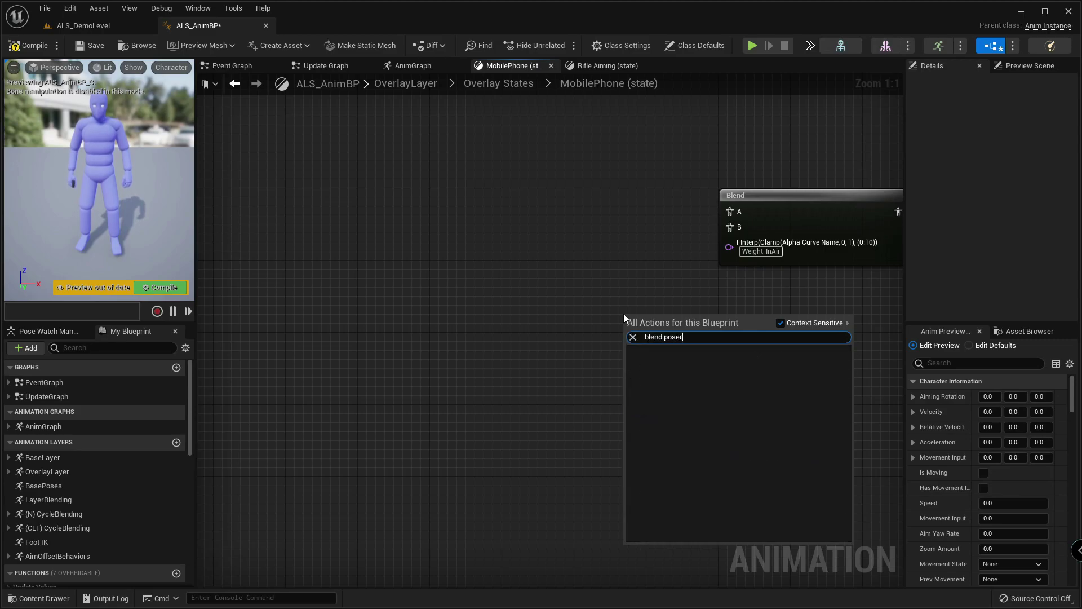
text(ss by b)
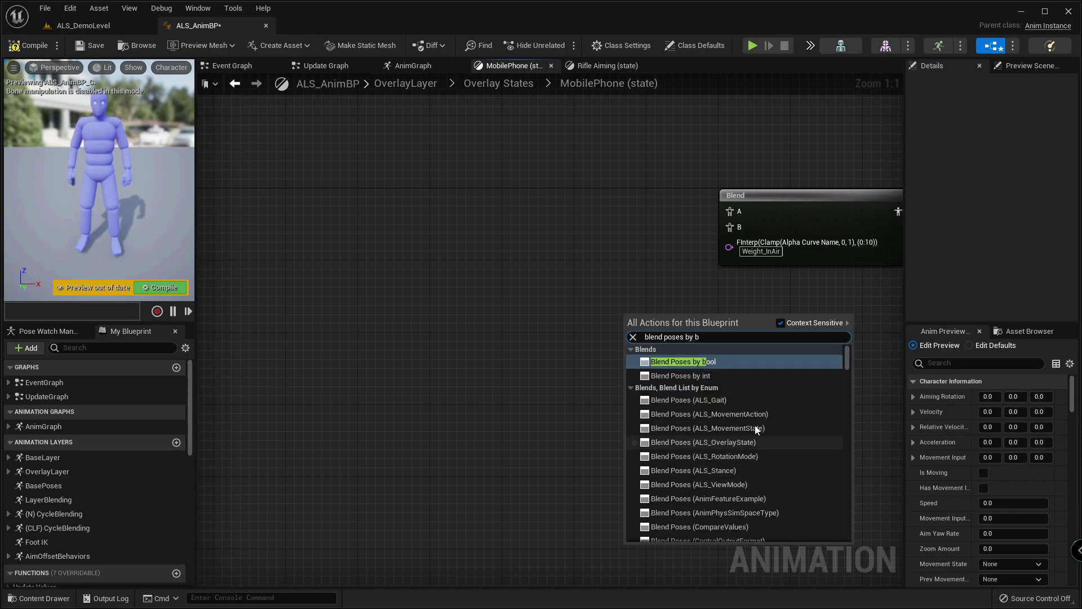
click(708, 361)
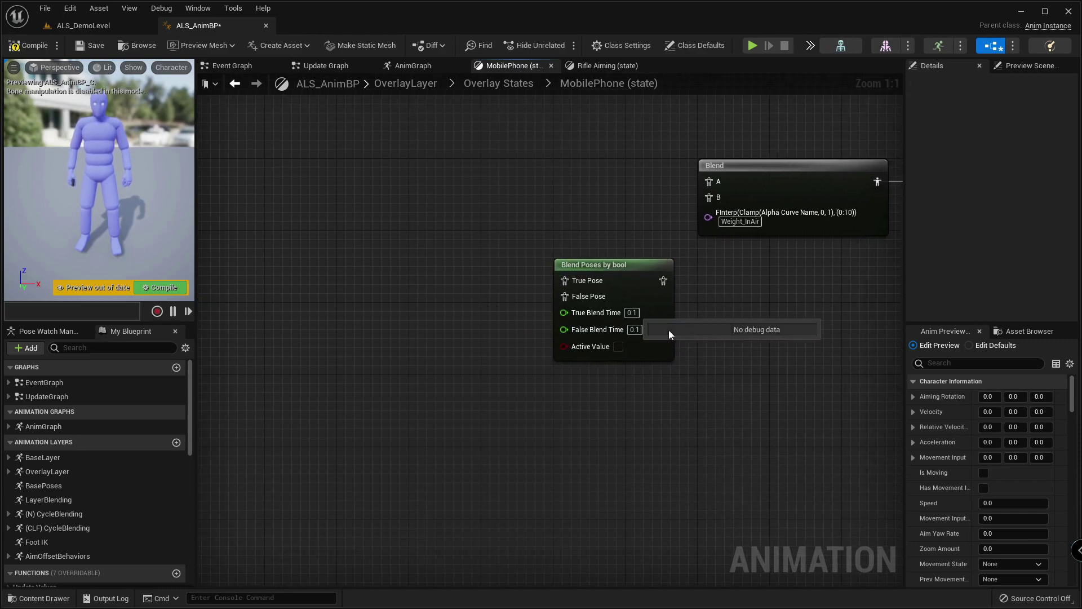
- Set both the True Blend Time and the False Blend Time of Blend Poses by bool to 0.25
click(632, 312)
text(0.25)
key(Tab)
text(0.285)
key(Return)
click(639, 329)
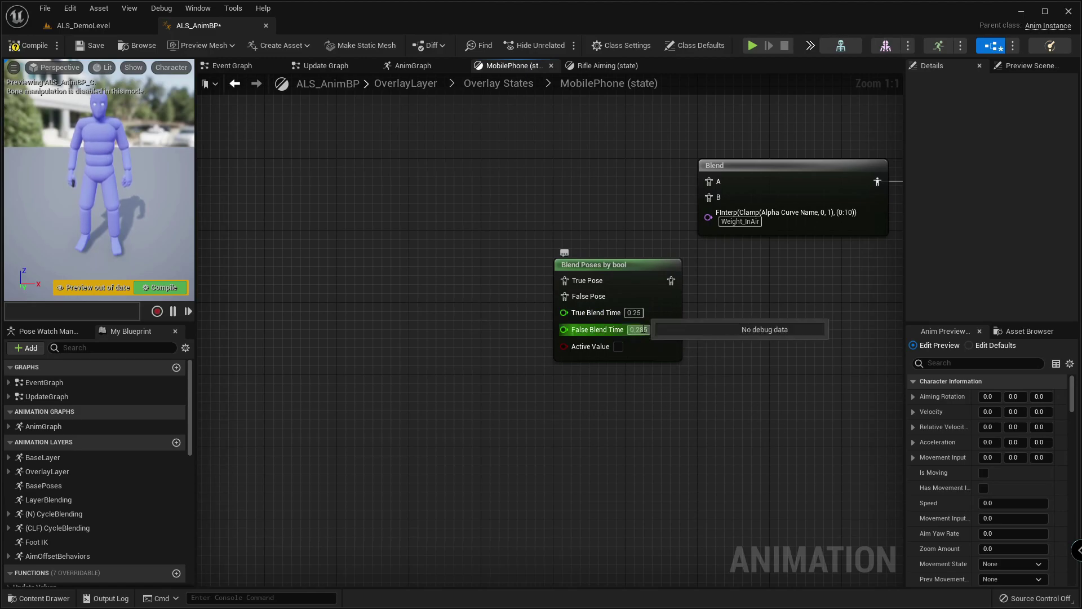
click(642, 330)
key(BackSpace)
key(Return)
key(Return)
- Find the "phone" assets and wire ALS_PhoneRun_Pose to True Pose and ALS_PhoneIdle_Pose to False Pose of Blend Poses by bool
click(1027, 331)
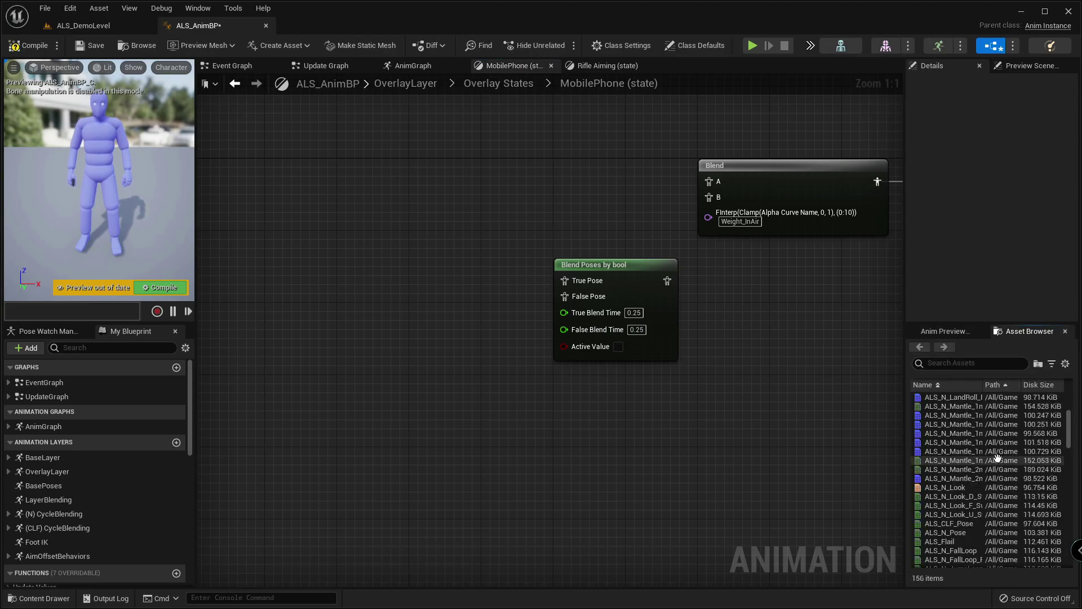
drag(1065, 423, 1052, 537)
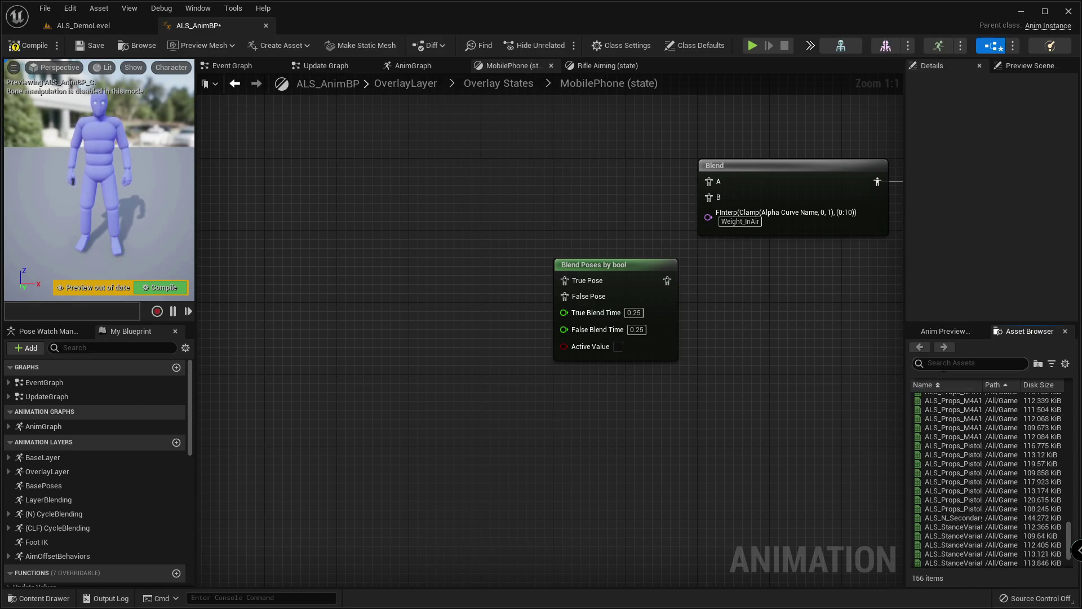
text(phone)
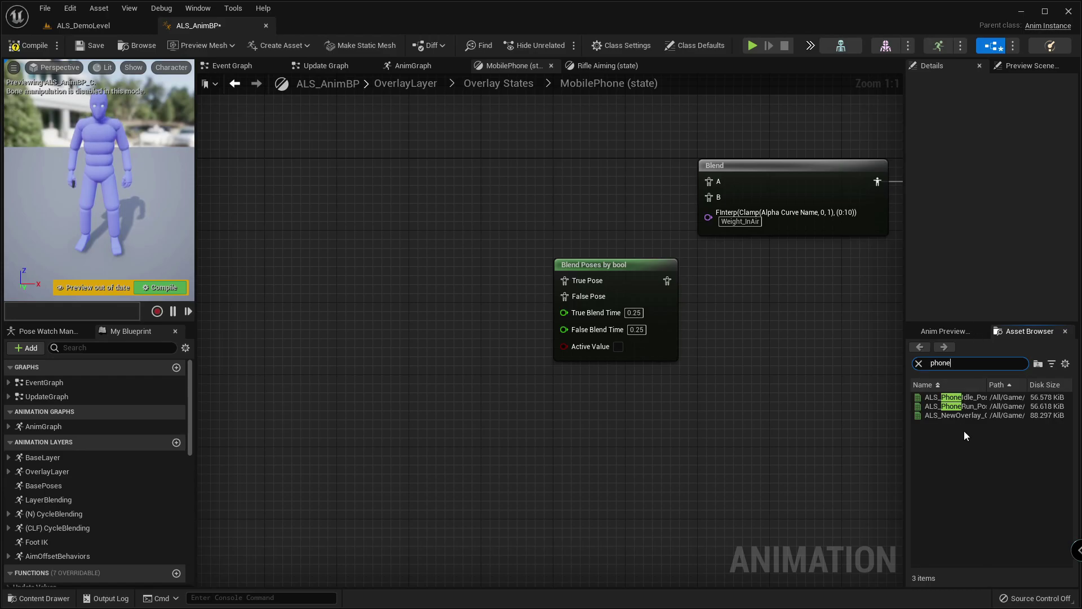
drag(992, 407, 423, 260)
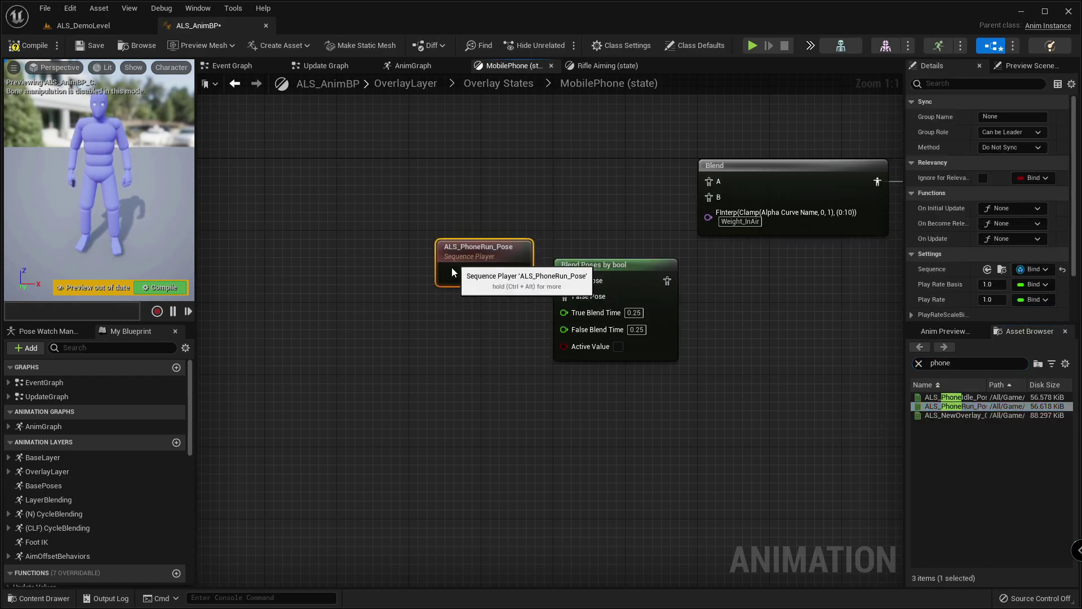
drag(957, 398, 422, 324)
drag(502, 353, 503, 290)
drag(457, 238, 570, 307)
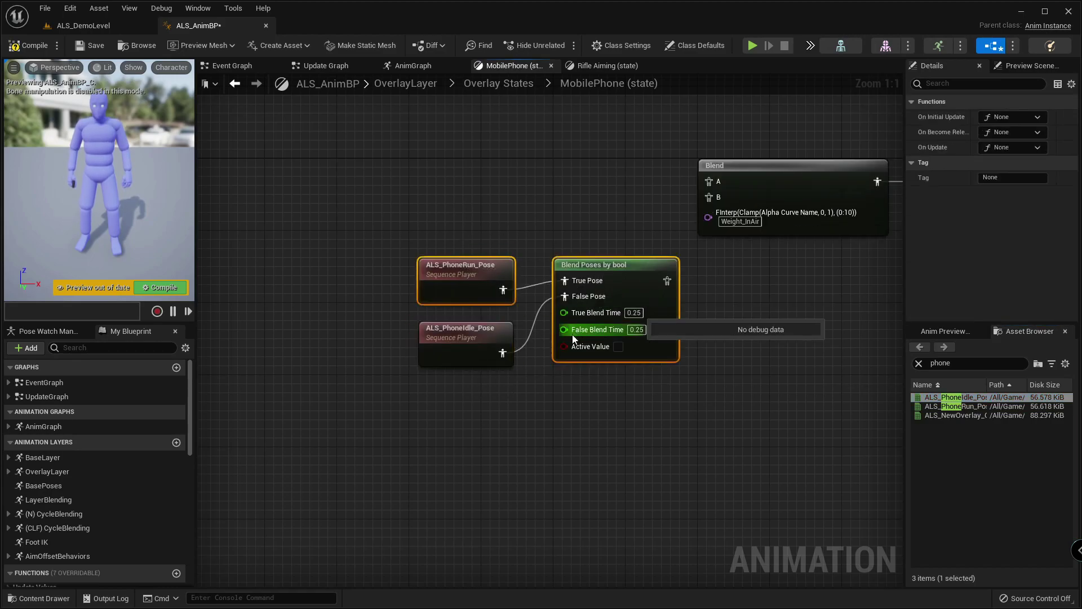
- Connect the Blend Poses by bool output to input B of the Weight_InAir Blend and straighten the phone pose nodes
key(q)
click(465, 365)
drag(667, 290, 709, 197)
drag(476, 265, 573, 292)
- Bind the Active Value of Blend Poses by bool to the Is Moving property
right_click(542, 357)
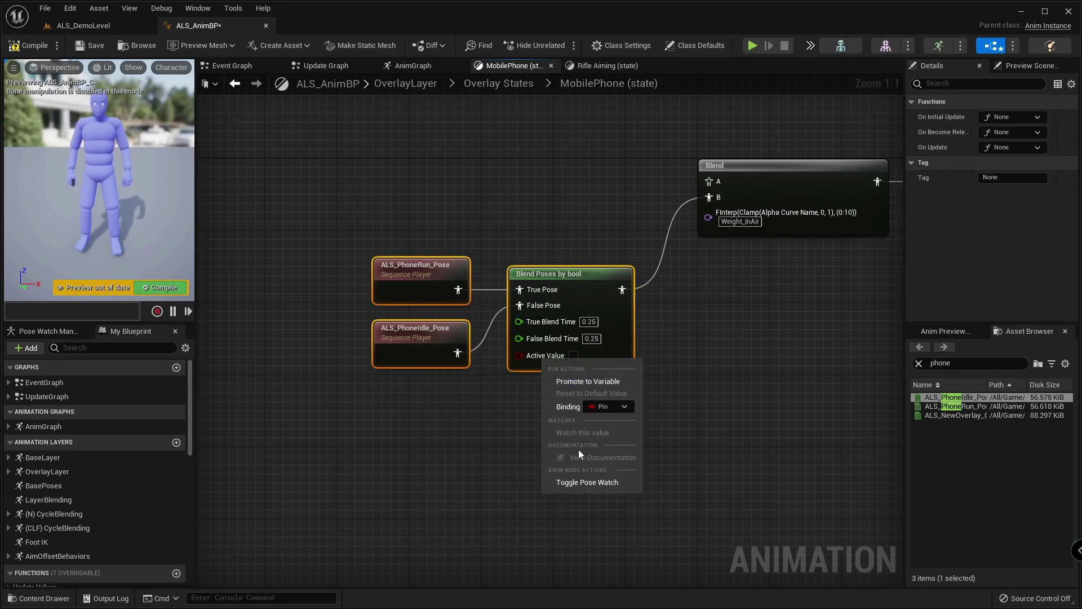
click(624, 408)
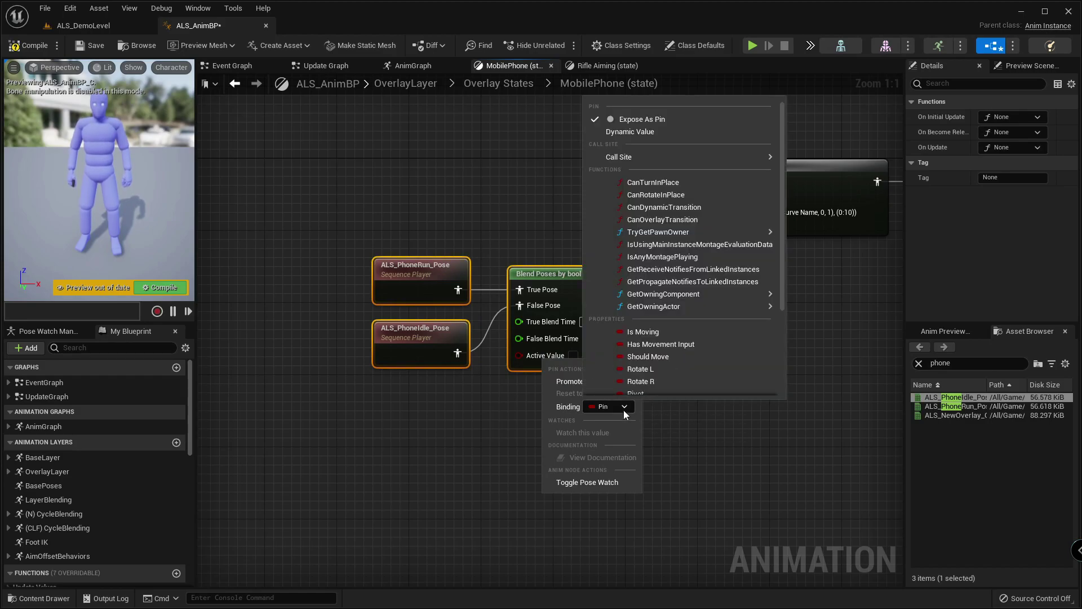
click(648, 331)
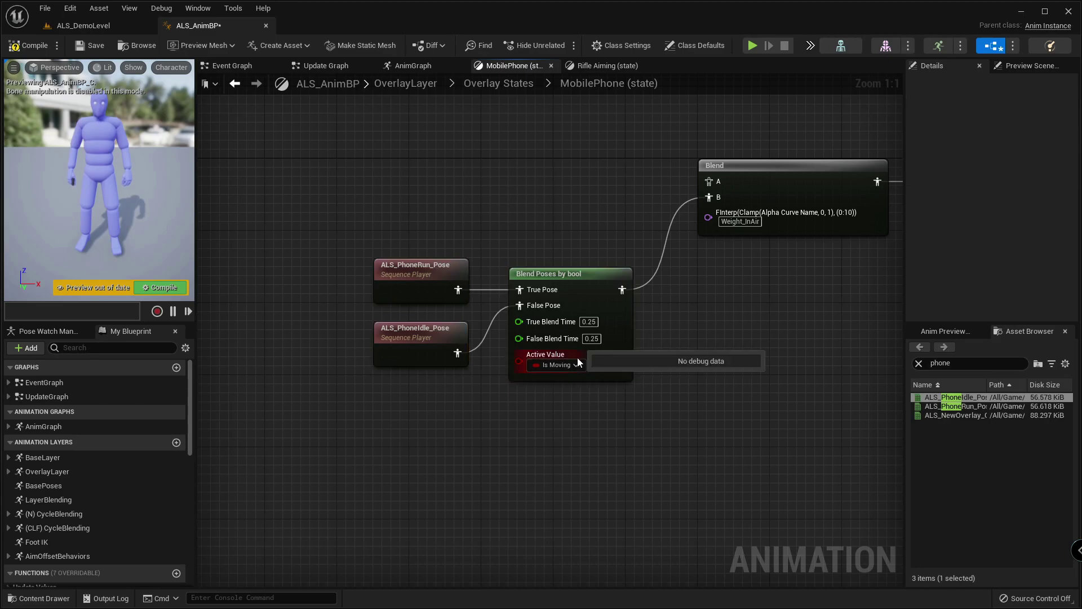
- Convert both the ALS_PhoneRun_Pose and ALS_PhoneIdle_Pose players to single frame animations
click(414, 267)
shift+click(415, 355)
right_click(417, 289)
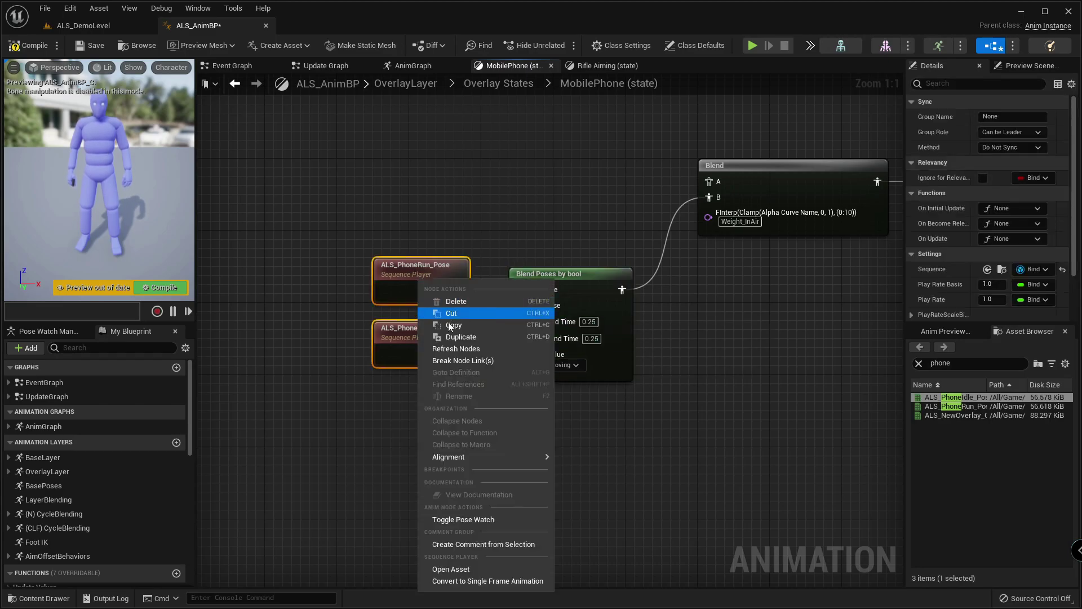
click(471, 581)
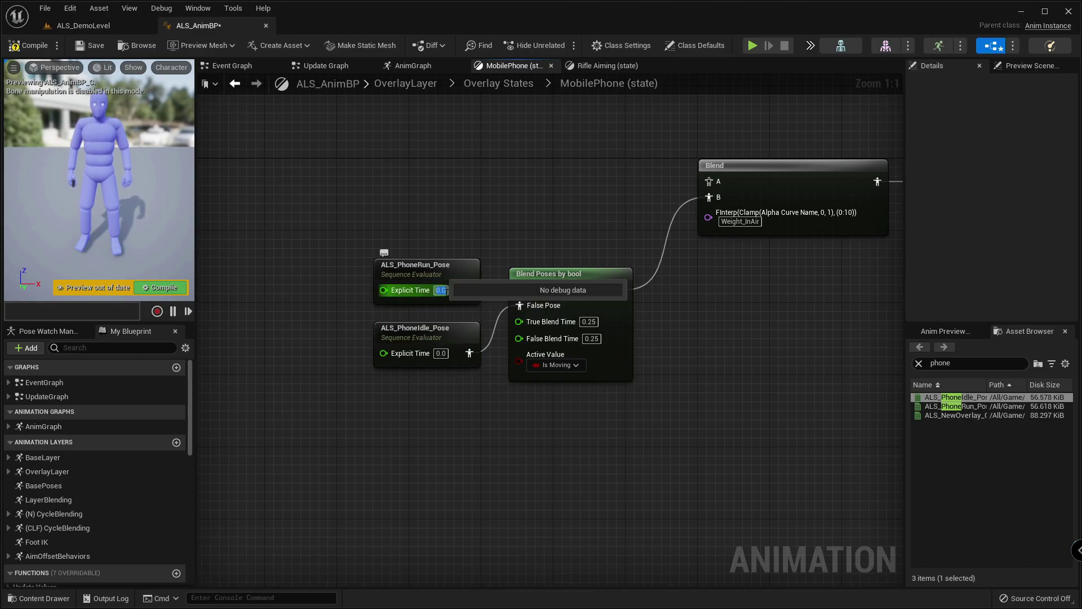
- Set the Explicit Time of ALS_PhoneRun_Pose and ALS_PhoneIdle_Pose to 0.02
text(0.02)
click(441, 353)
text(2)
click(445, 364)
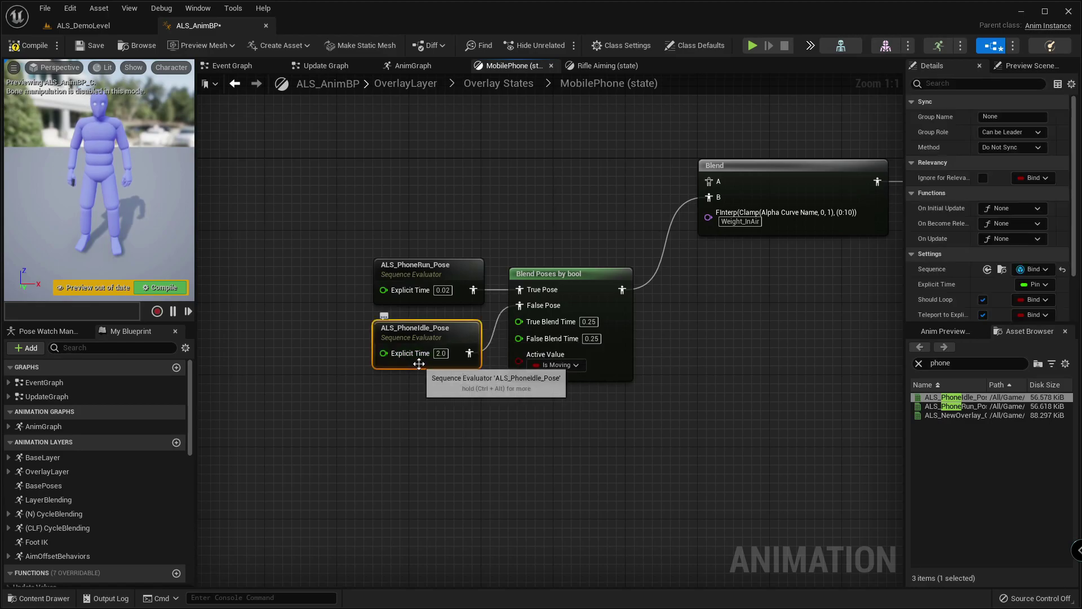
key(BackSpace)
text(02)
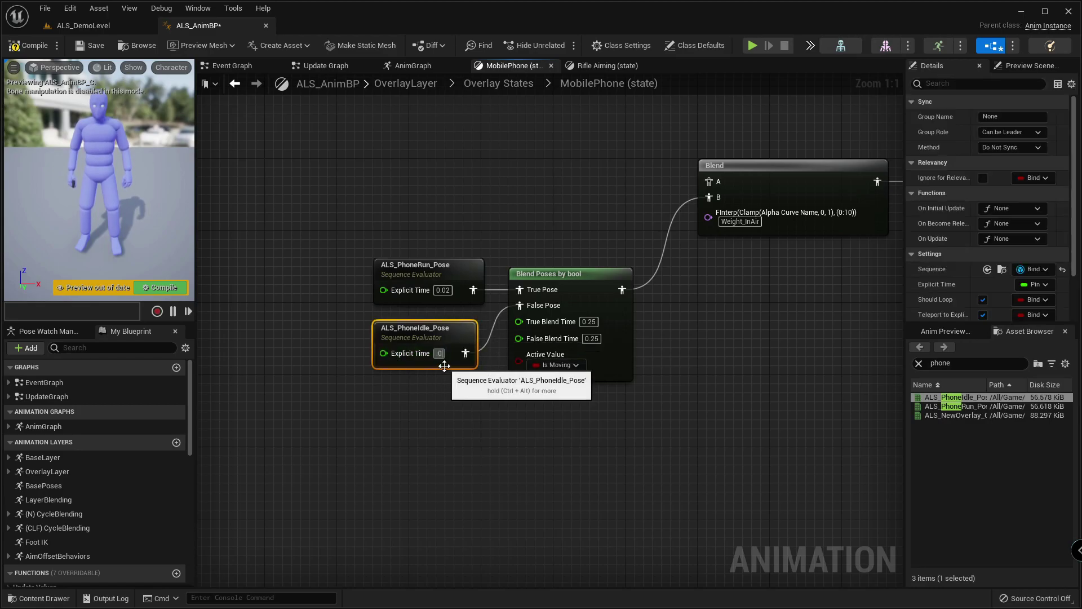
key(BackSpace)
text(2)
click(446, 371)
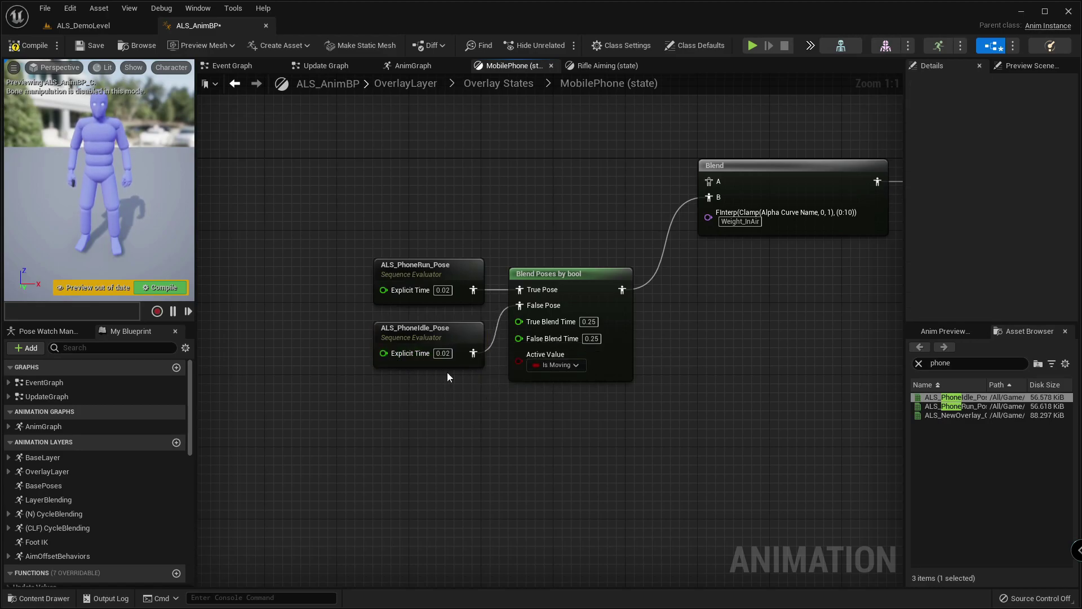
- Save the animation blueprint and move the phone pose and Blend Poses by bool nodes to tidy their spacing
click(45, 8)
click(62, 63)
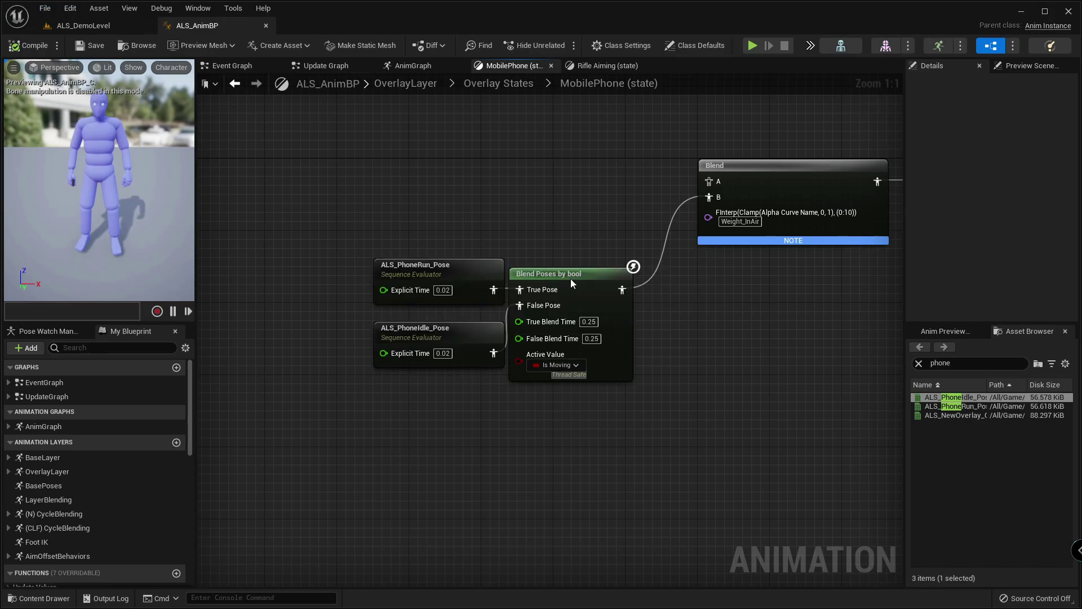
drag(566, 278, 593, 277)
drag(490, 239, 614, 280)
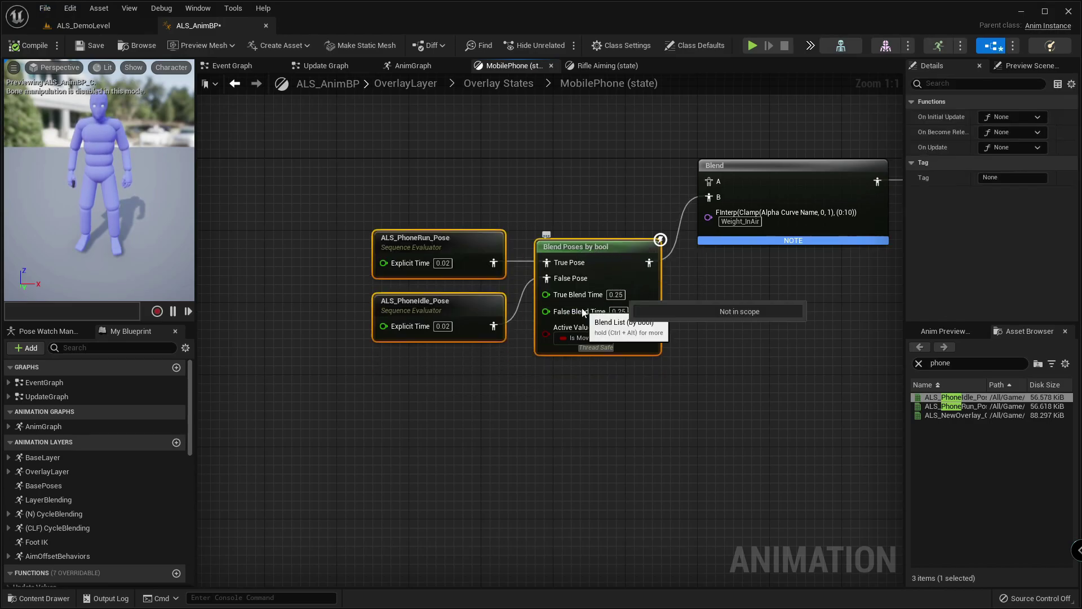
scroll(527, 151, down, 3)
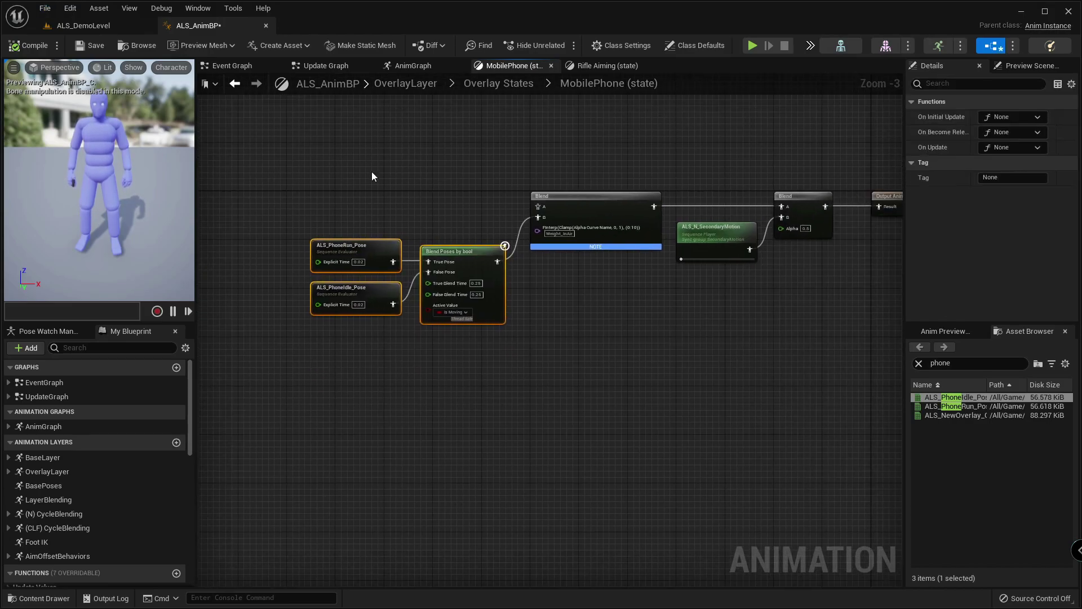
right_drag(371, 171, 494, 200)
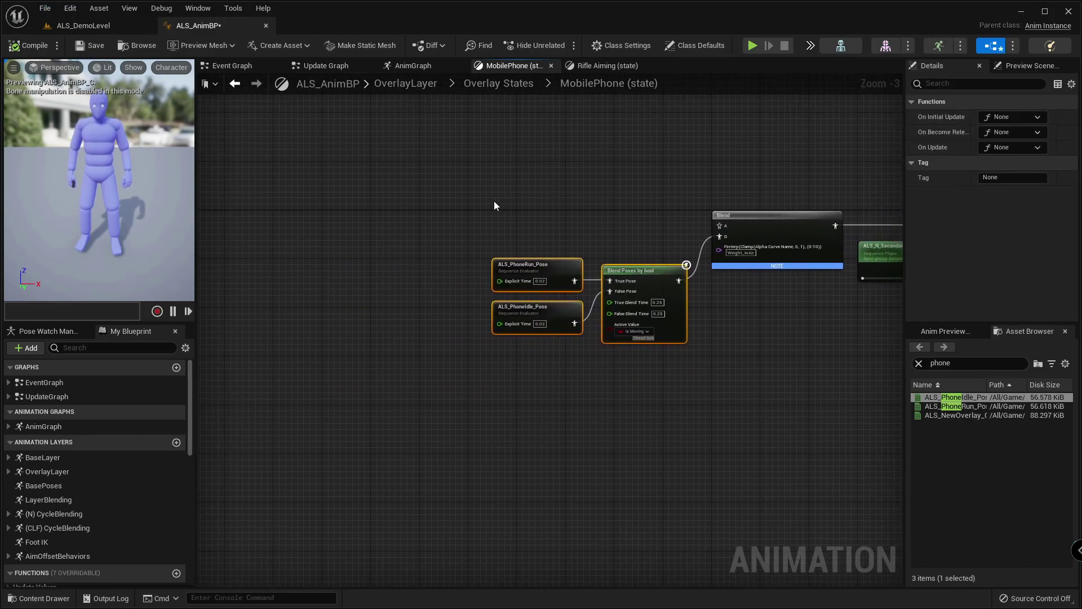
right_click(419, 161)
text(belnd)
key(Escape)
right_click(407, 152)
click(657, 170)
- Check the Weight_InAir Blend's settings against the Standing Poses Blend and its pose inputs in the Rifle Aiming state
scroll(652, 275, up, 3)
right_drag(652, 274, 432, 303)
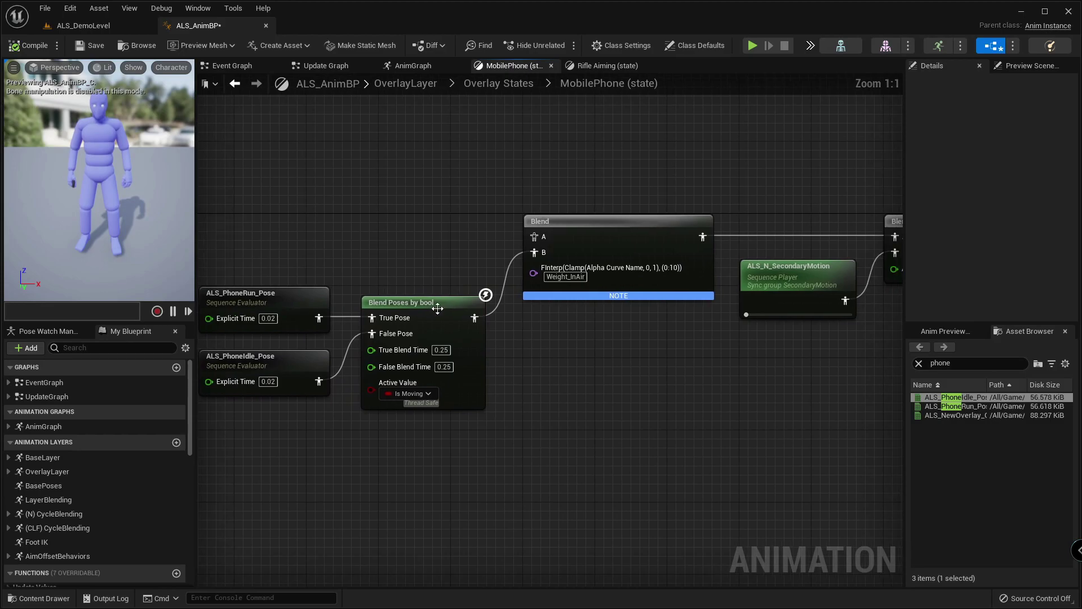
click(571, 258)
right_drag(374, 214, 476, 239)
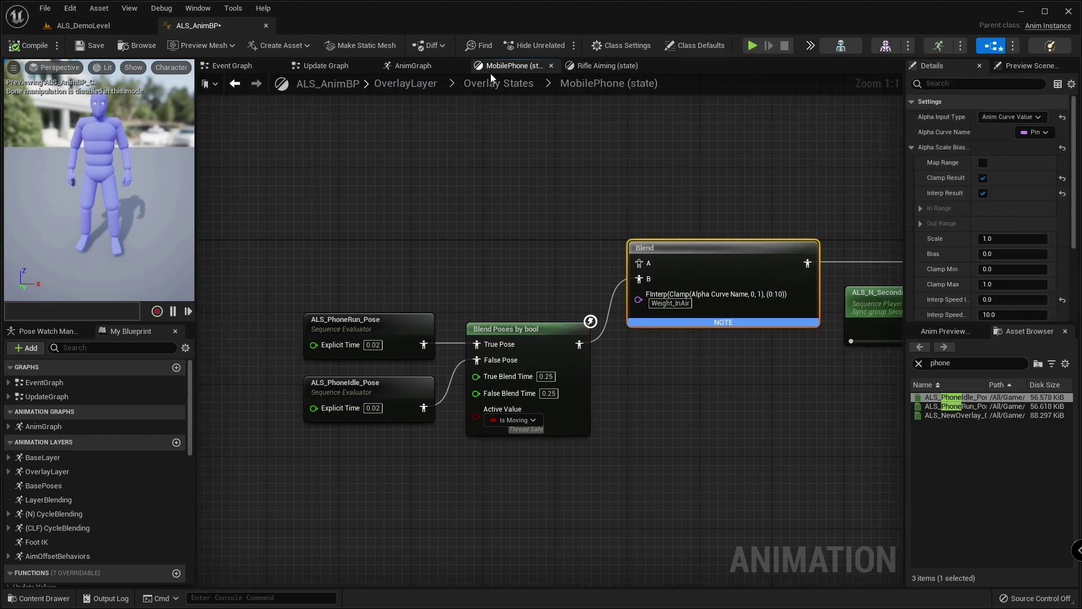
click(595, 67)
right_drag(493, 171, 428, 174)
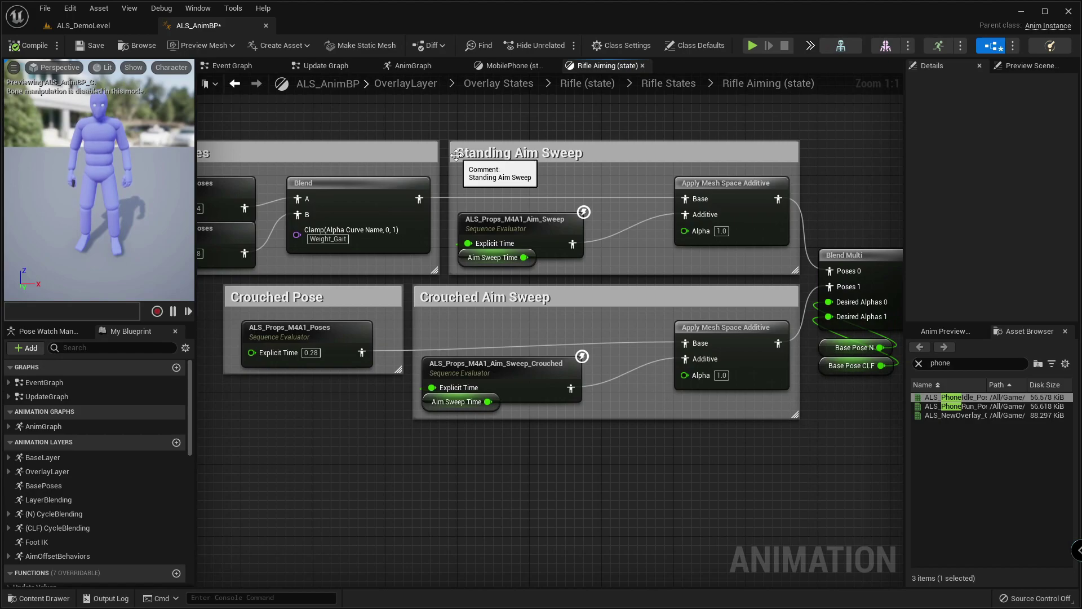
right_drag(456, 155, 783, 173)
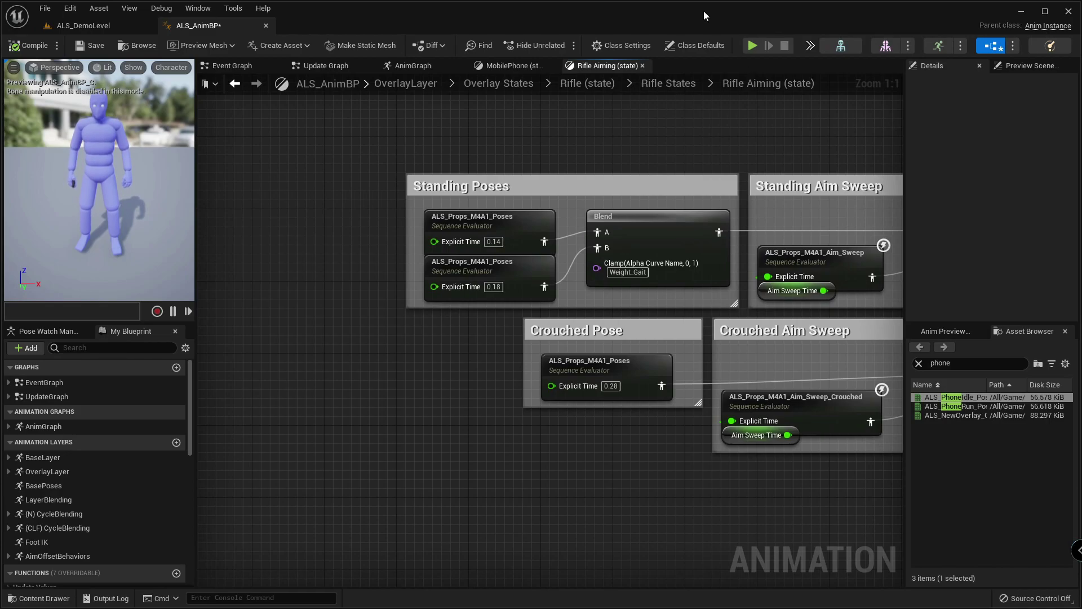
- Add a Blend node to the MobilePhone state graph, ahead of the phone pose nodes
click(514, 66)
right_drag(561, 208, 561, 160)
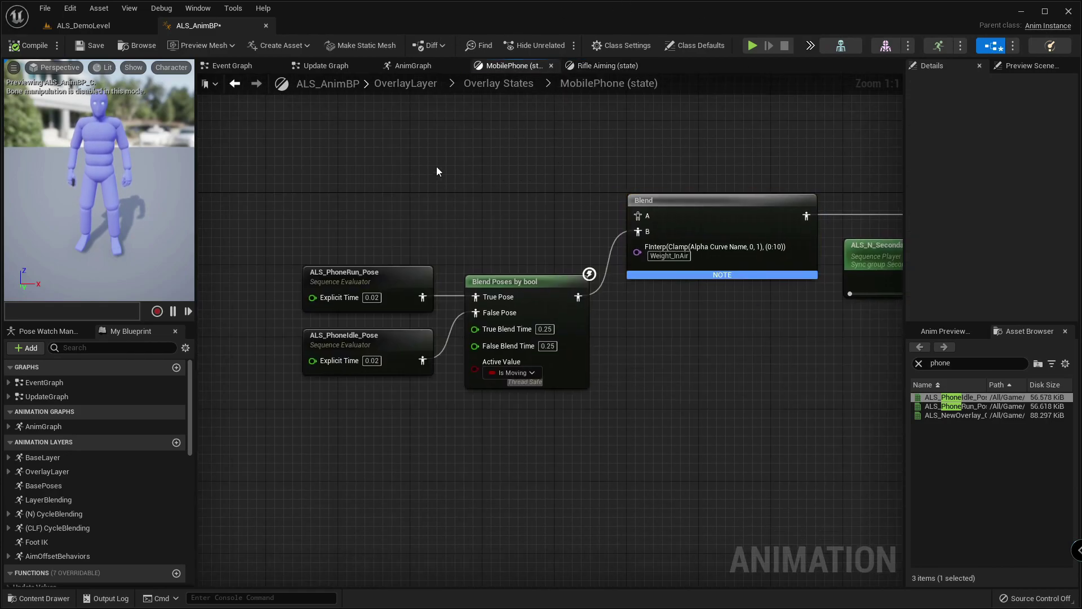
scroll(513, 189, down, 3)
right_click(455, 201)
text(blend)
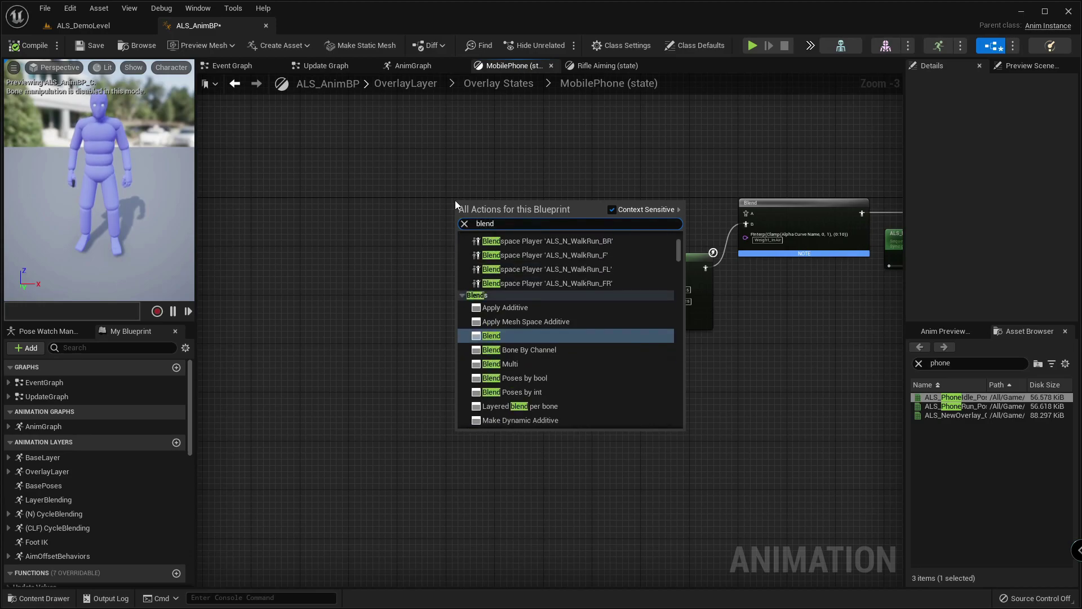
click(550, 335)
scroll(487, 259, up, 3)
drag(490, 225, 430, 204)
right_drag(309, 276, 404, 310)
click(404, 310)
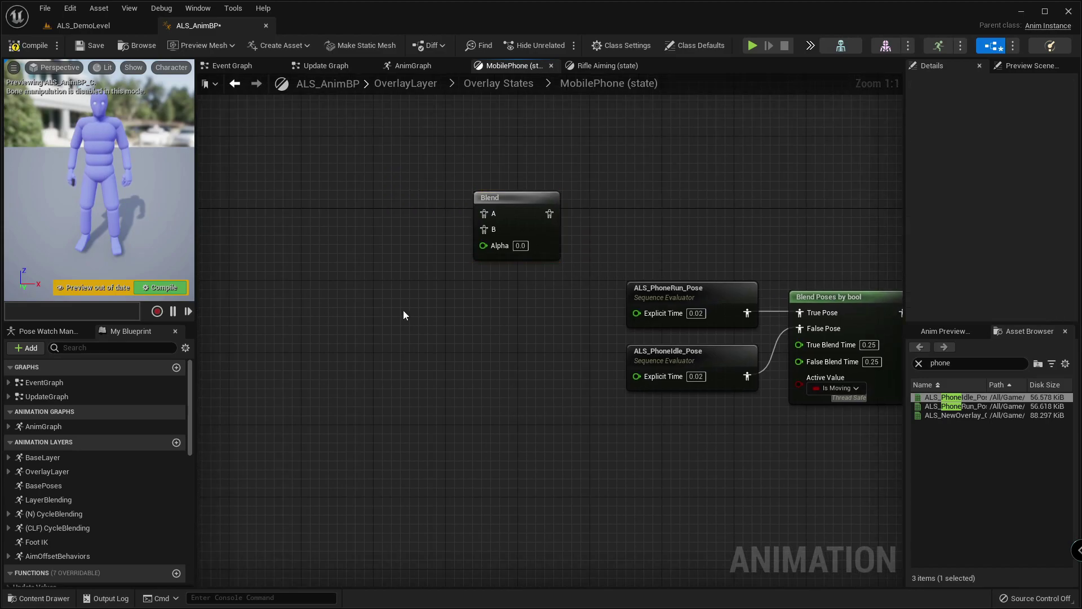
- Add getters for the Base Pose CLF and Base Pose N variables below the new Blend node
right_click(403, 310)
text(base c)
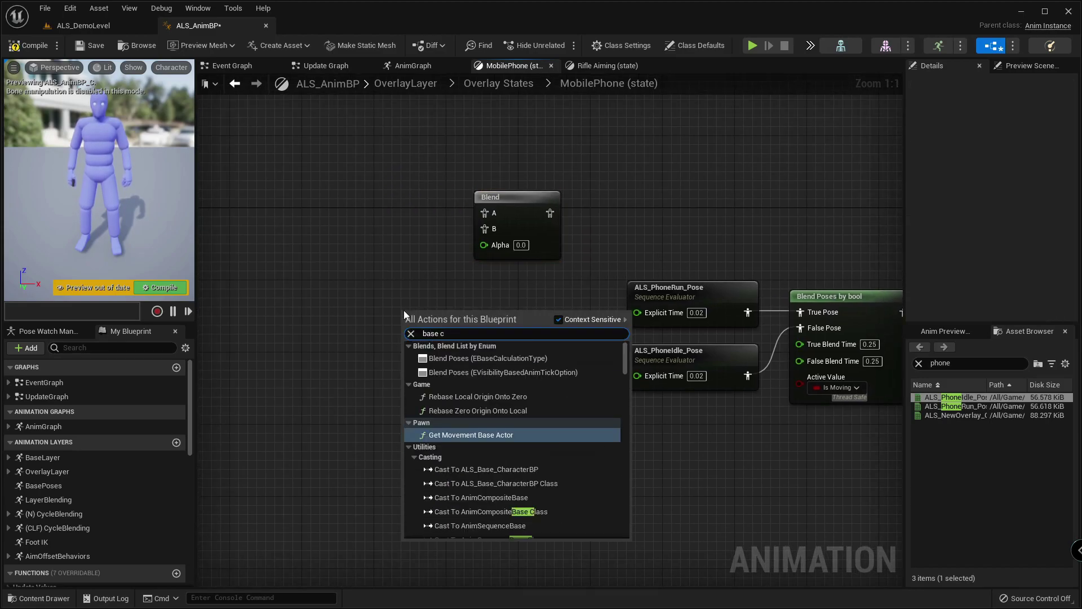
text(lf)
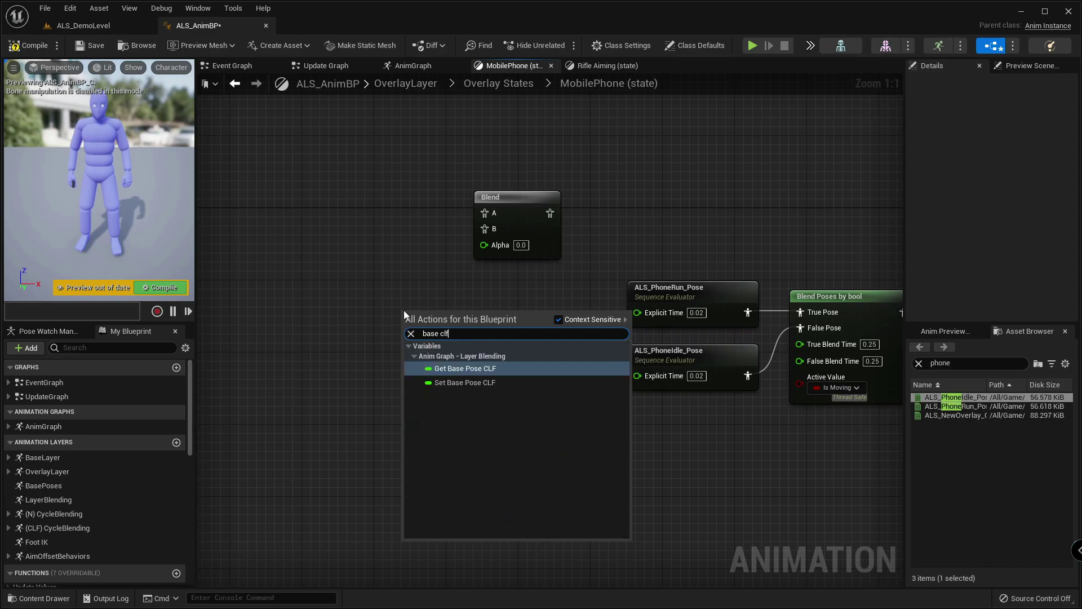
click(465, 369)
right_click(401, 375)
text(base pose)
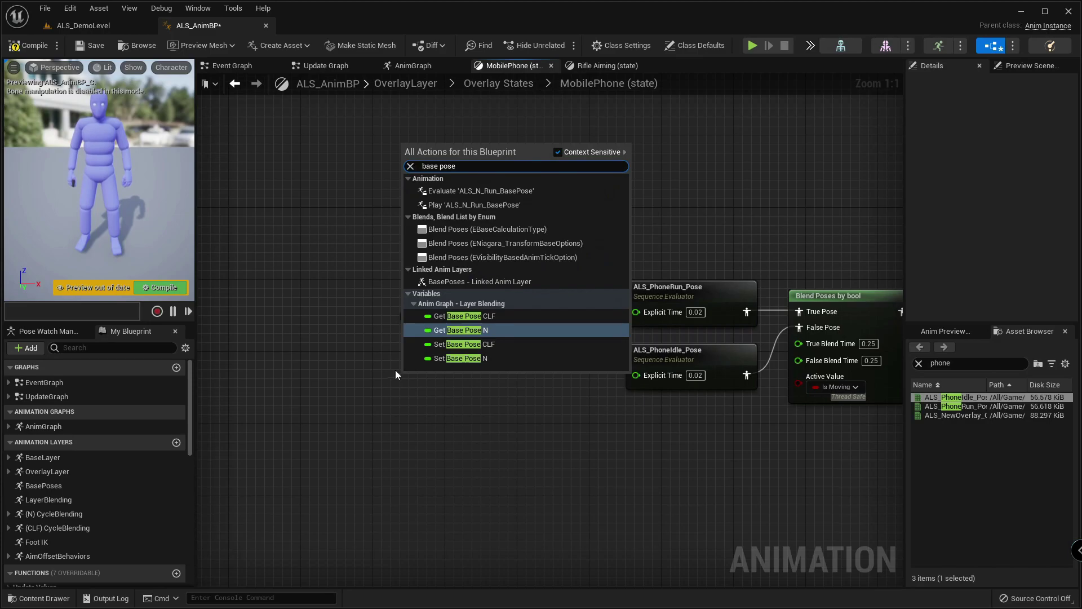
click(462, 330)
drag(419, 375, 420, 339)
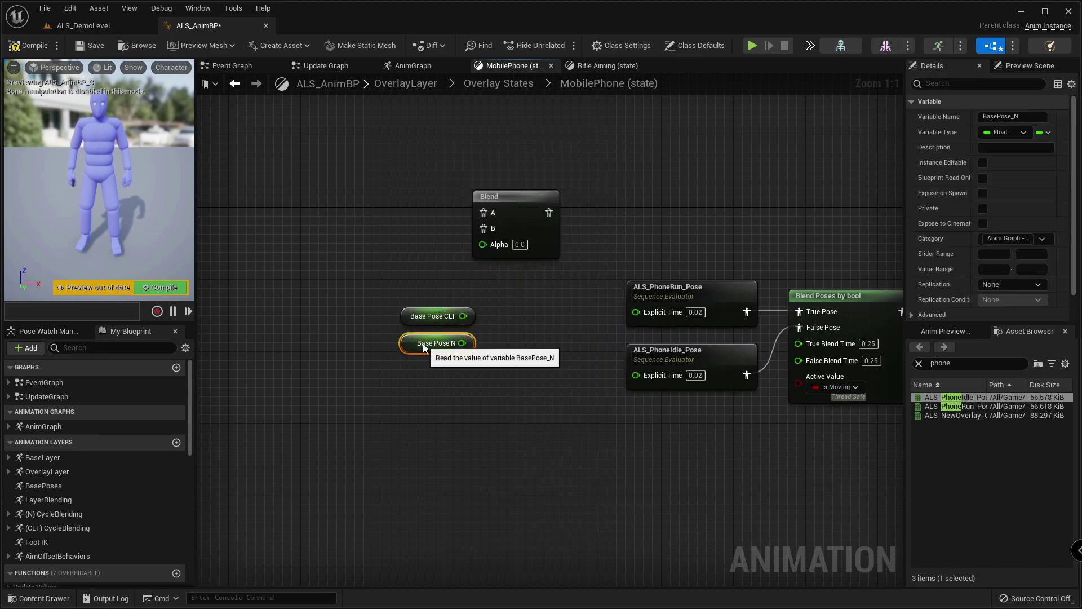
click(454, 373)
mouse_move(455, 373)
right_down()
mouse_move(444, 389)
mouse_move(454, 381)
right_up()
right_drag(474, 334, 388, 352)
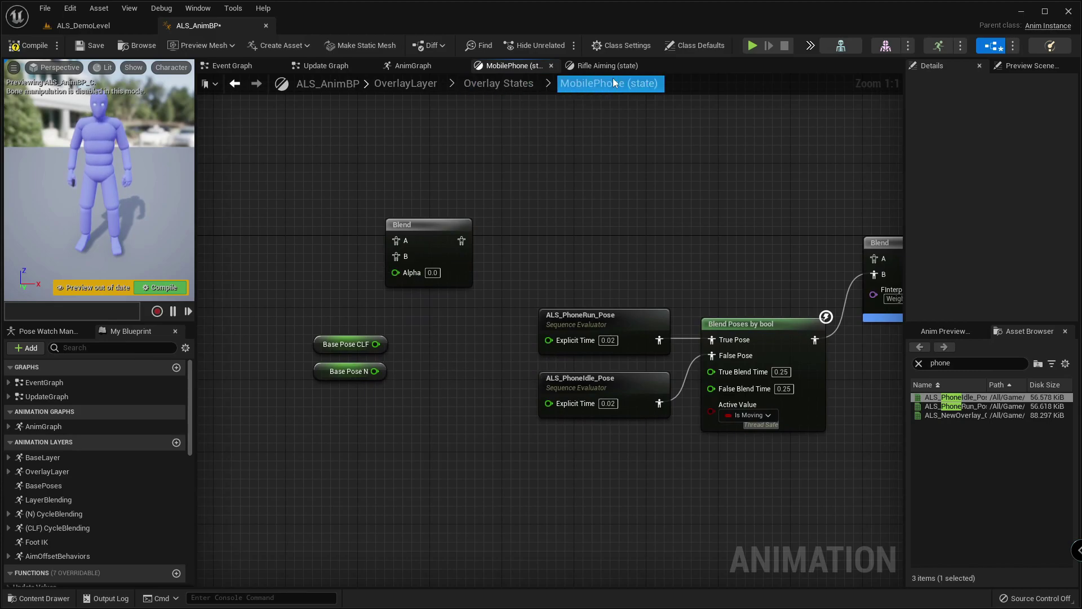
- Check the alpha input type options of the new Blend node
right_click(434, 248)
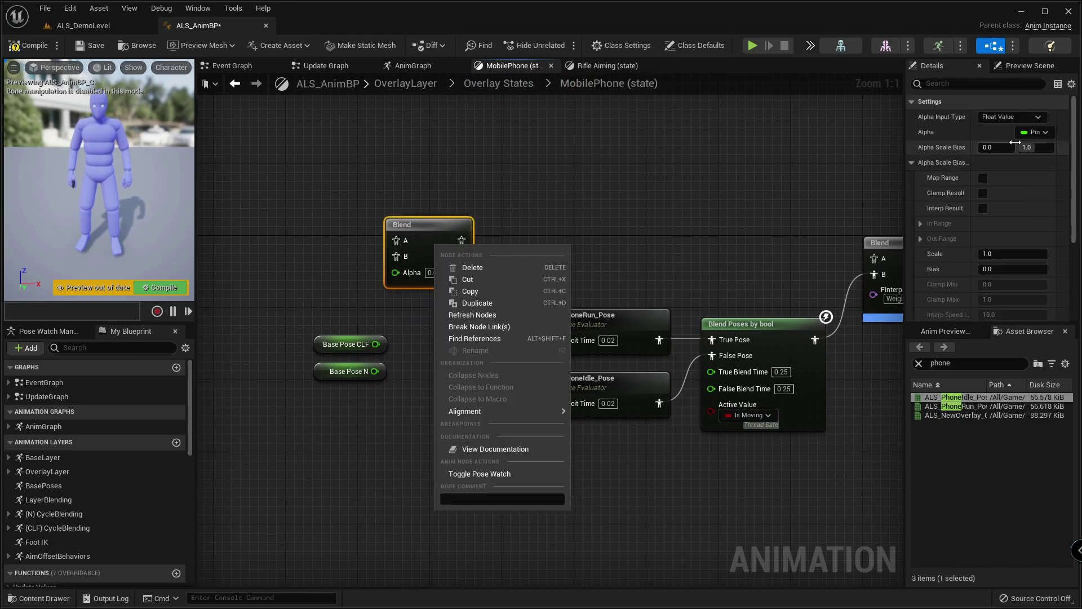
click(1009, 116)
click(1007, 106)
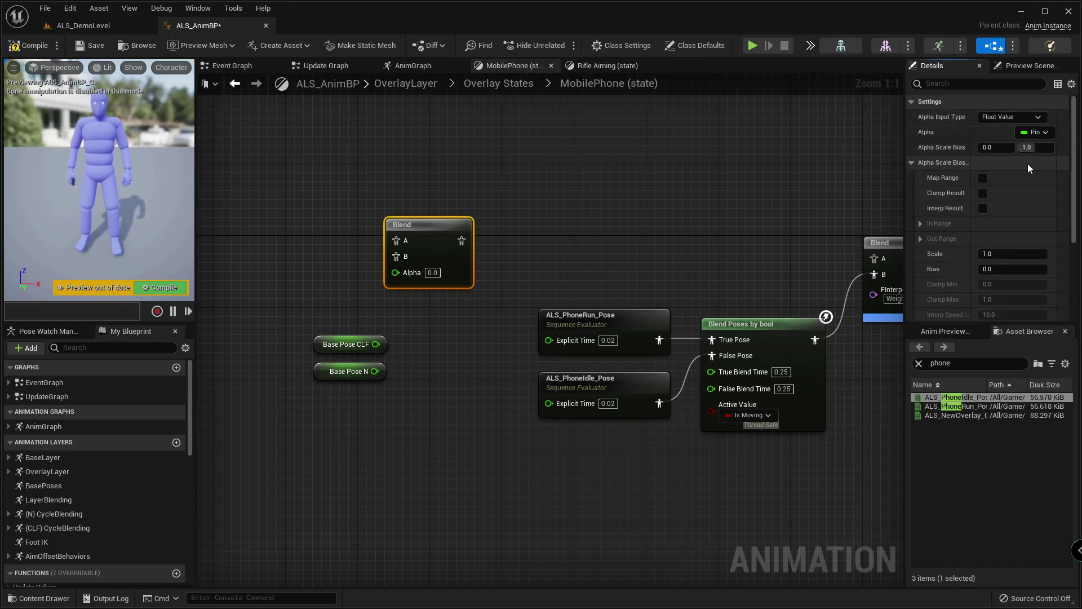
right_drag(911, 201, 885, 178)
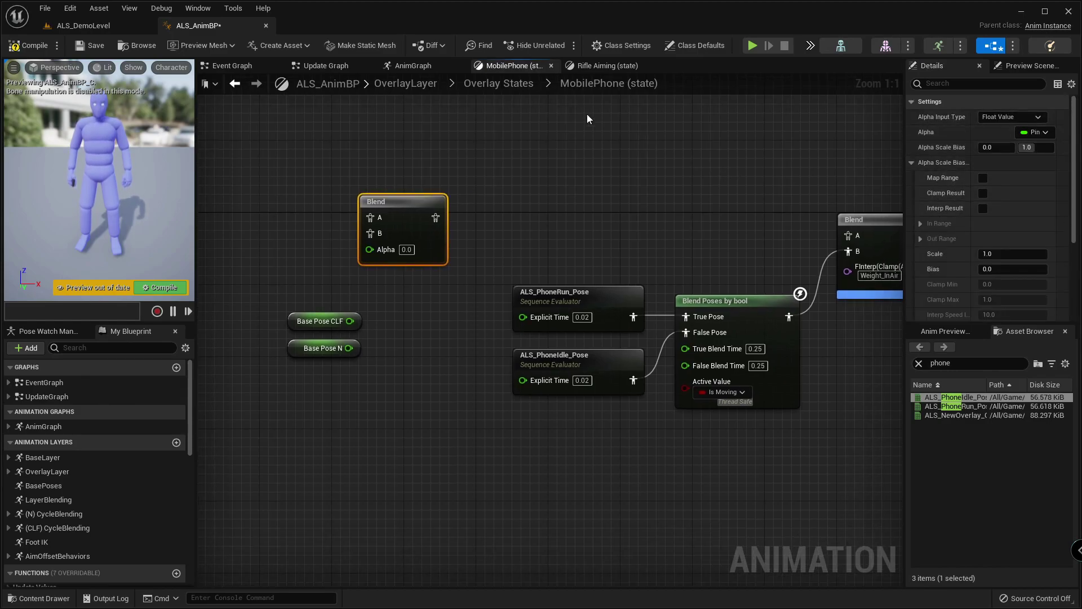
- Copy the Blend Multi node with its Base Pose N and Base Pose CLF inputs from the Rifle Aiming state
click(605, 66)
right_drag(846, 220, 549, 198)
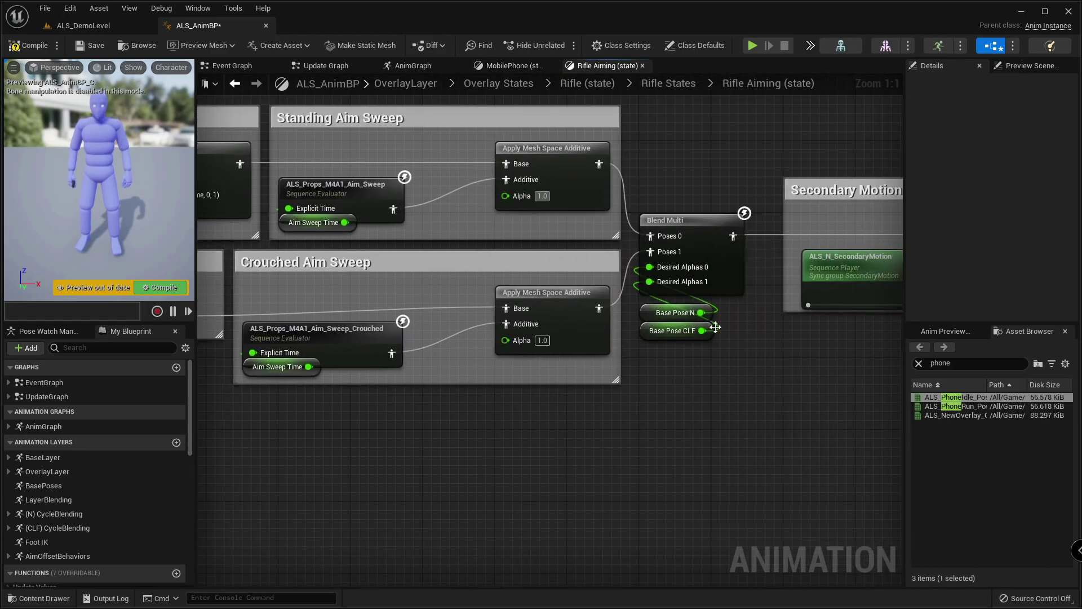
click(736, 285)
drag(759, 373, 700, 252)
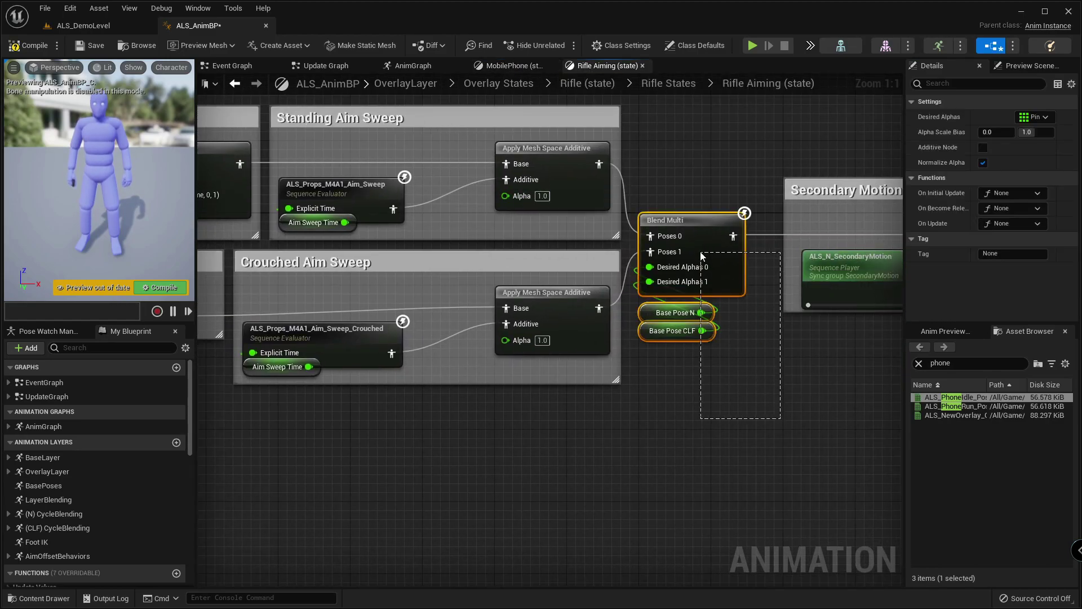
click(508, 65)
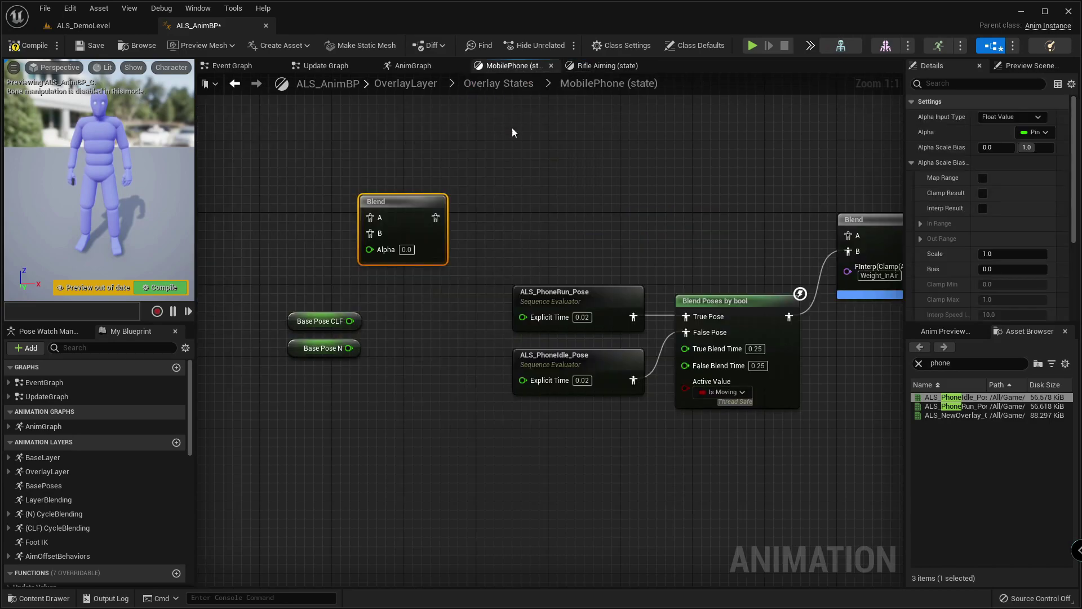
- Replace the unconnected Blend, Base Pose CLF and Base Pose N nodes in the MobilePhone state with the copied Blend Multi group
drag(408, 353, 353, 239)
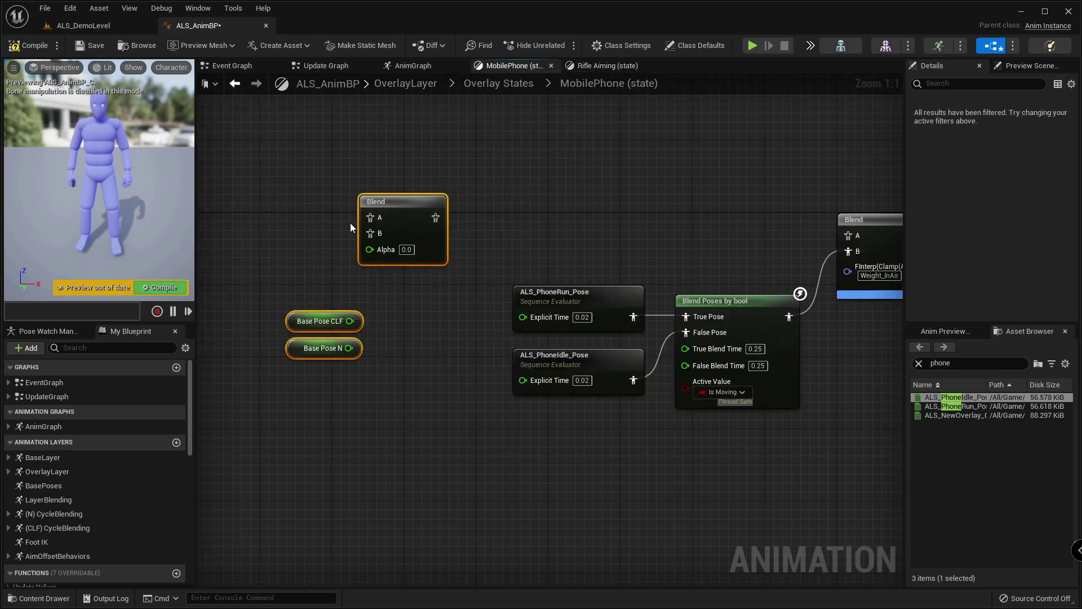
key(Delete)
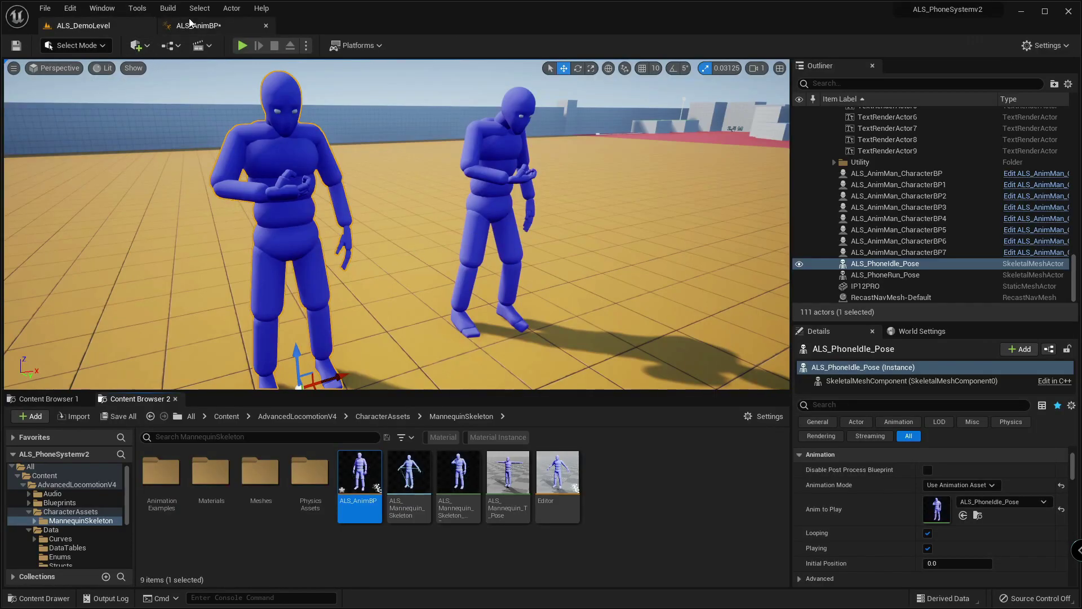
click(198, 26)
key(ctrl+z)
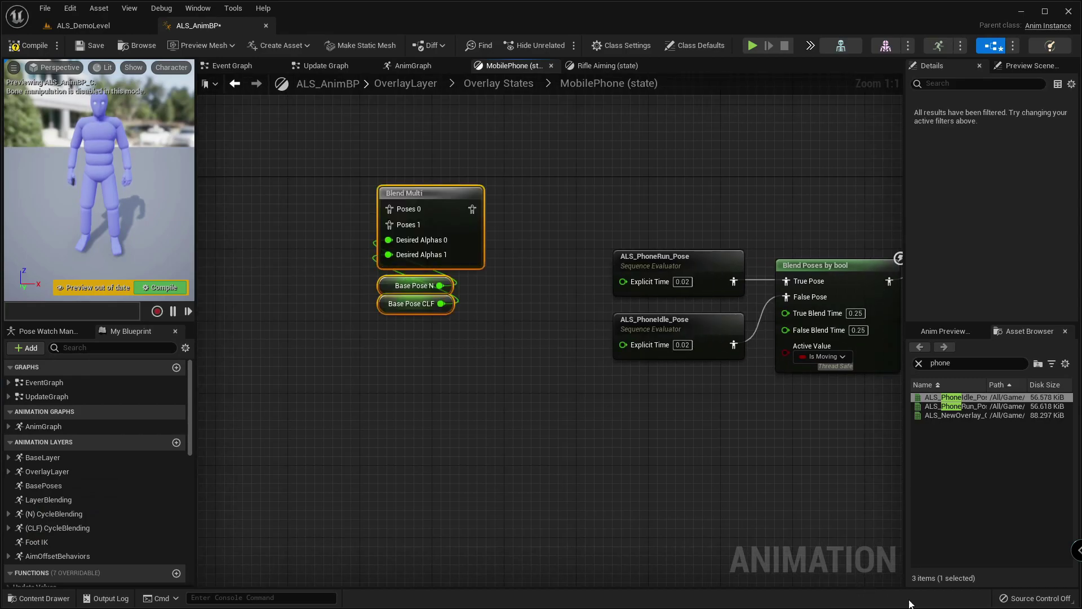
click(650, 440)
drag(475, 354, 511, 204)
- Connect the Blend Multi output to input A of the Weight_InAir Blend and align the Blend Multi group with it
right_drag(589, 232, 390, 254)
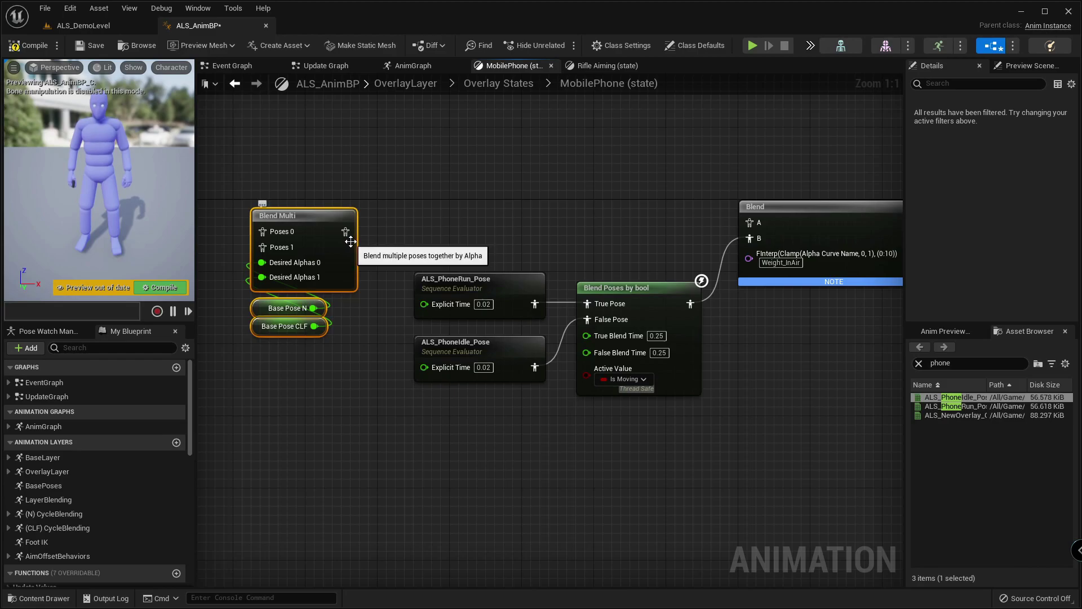
drag(345, 232, 750, 222)
right_drag(300, 147, 480, 192)
drag(480, 192, 475, 388)
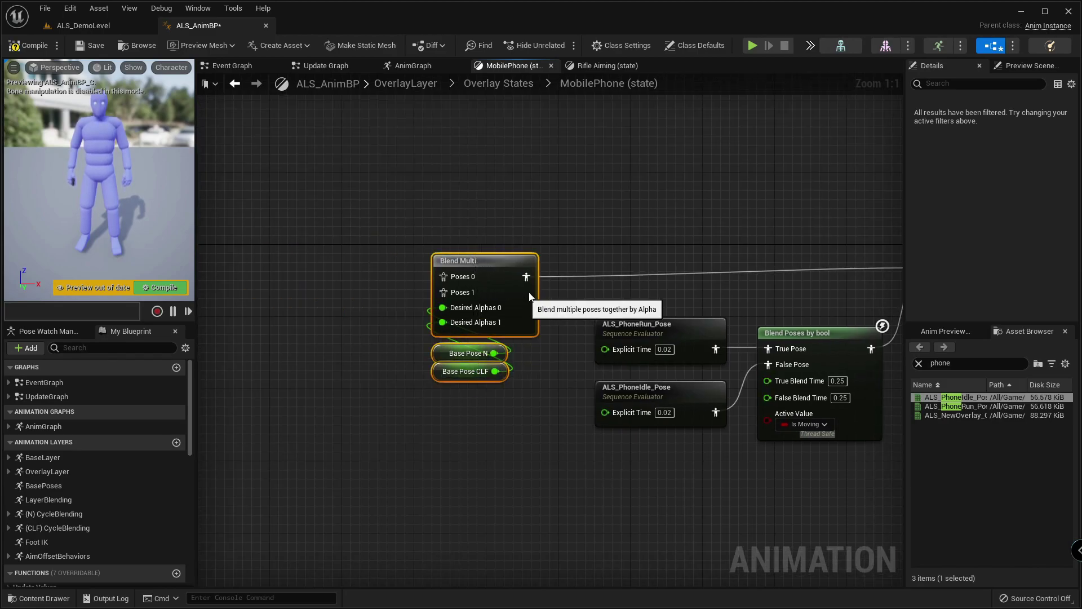
drag(523, 297, 539, 288)
click(475, 383)
right_drag(476, 382, 534, 354)
mouse_move(515, 316)
mouse_down()
mouse_move(516, 307)
mouse_move(519, 323)
mouse_up()
click(512, 354)
click(511, 350)
right_drag(434, 382, 404, 413)
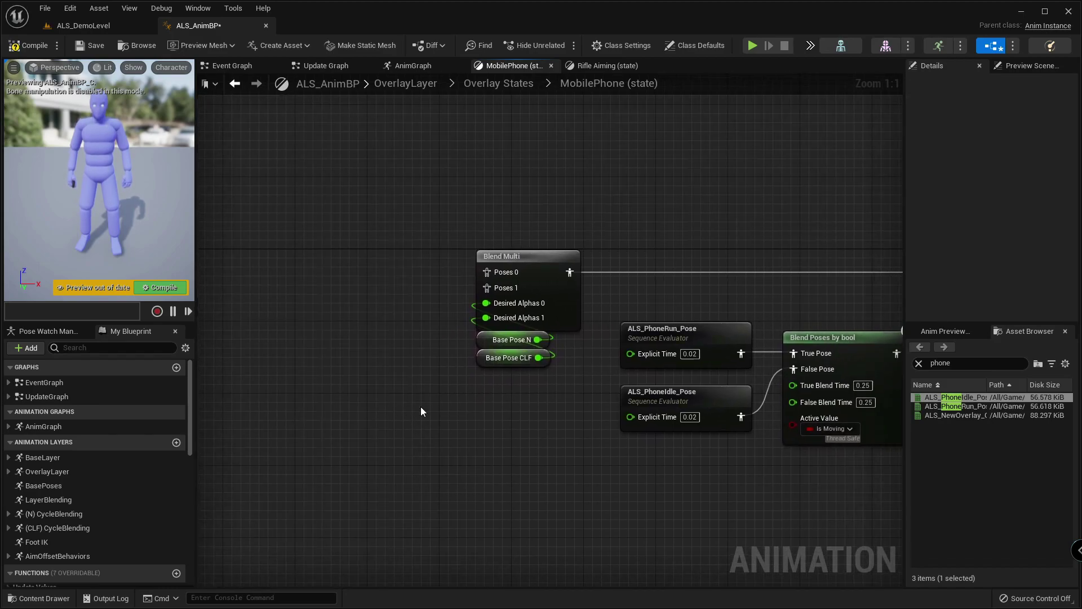
- Duplicate the two phone pose evaluators and their Blend Poses by bool node ahead of the Blend Multi
scroll(421, 307, down, 3)
right_drag(327, 326, 502, 295)
right_drag(696, 389, 434, 358)
drag(433, 358, 618, 278)
right_drag(305, 367, 539, 366)
key(ctrl+v)
scroll(499, 336, up, 3)
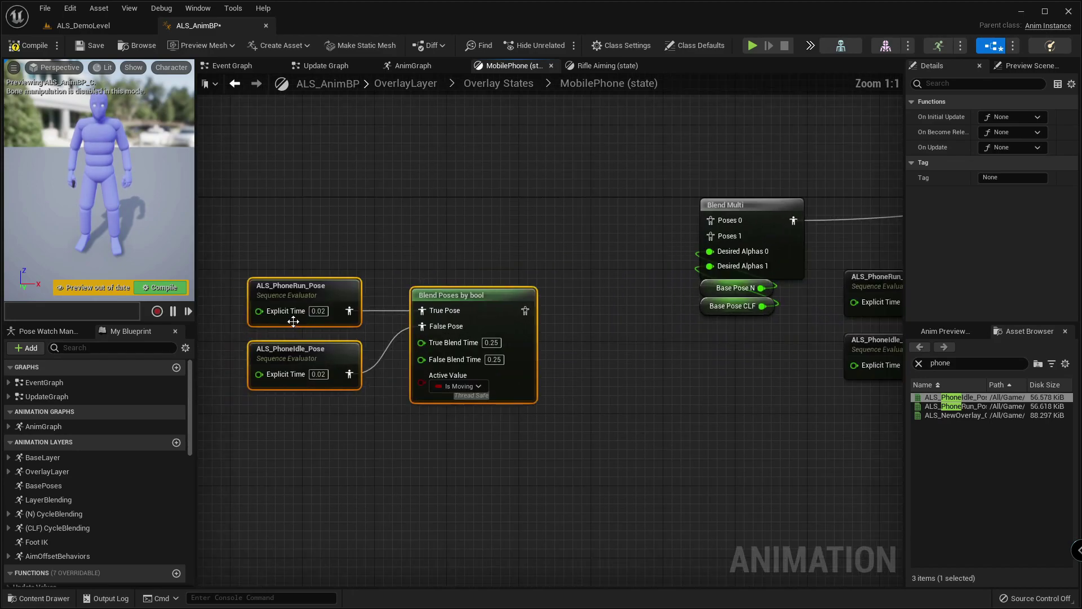
- Set both duplicated phone poses' Explicit Time to 0.0 and connect their Blend Poses by bool node to Poses 1 of the Blend Multi
click(338, 424)
drag(524, 311, 710, 236)
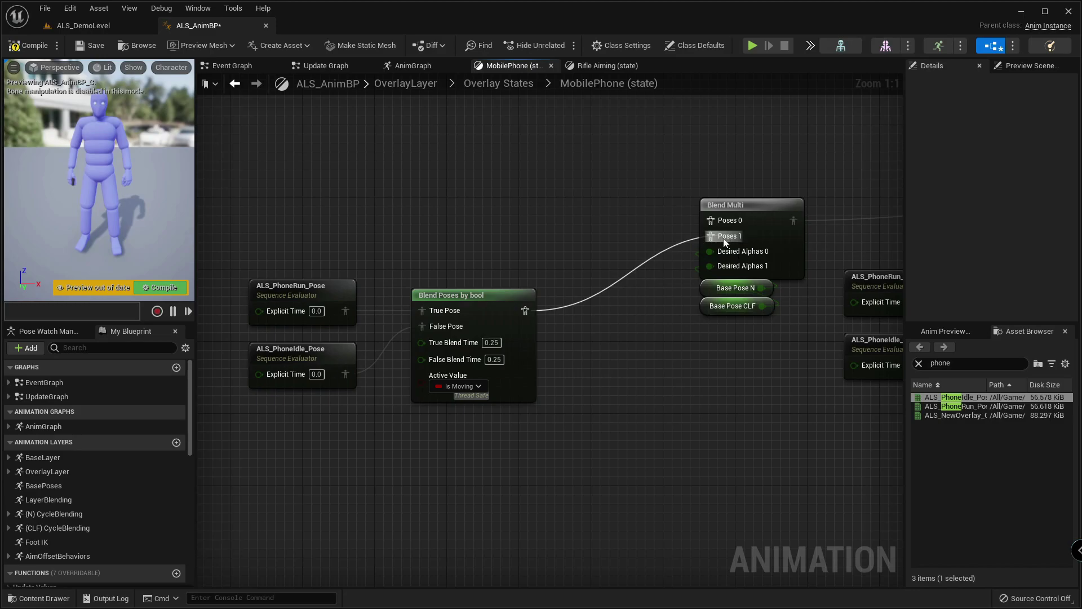
drag(485, 311, 467, 312)
drag(255, 249, 408, 461)
click(408, 461)
right_drag(408, 461, 479, 450)
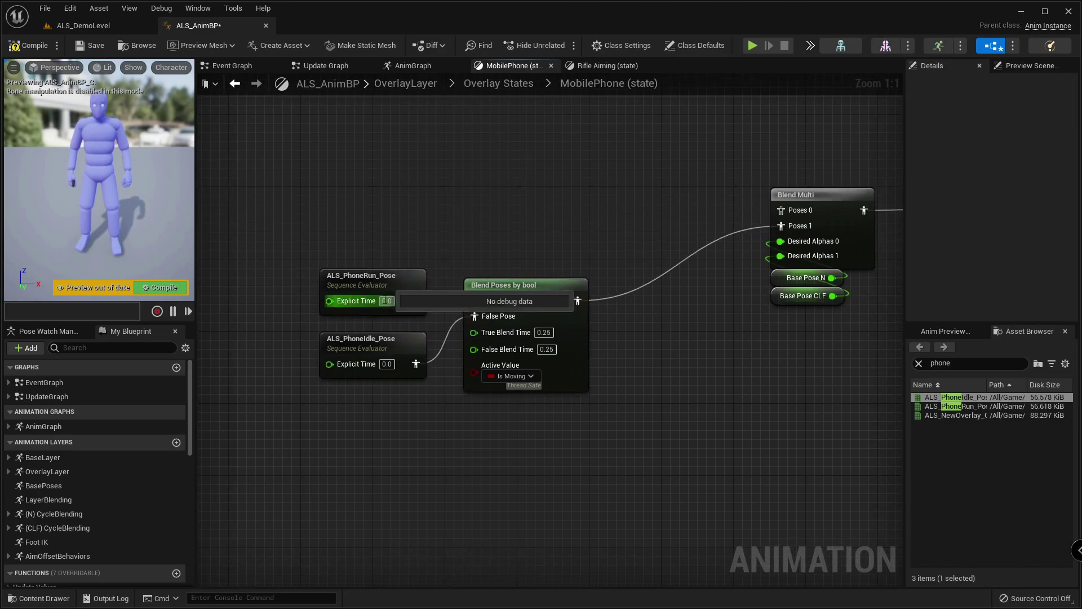
click(391, 285)
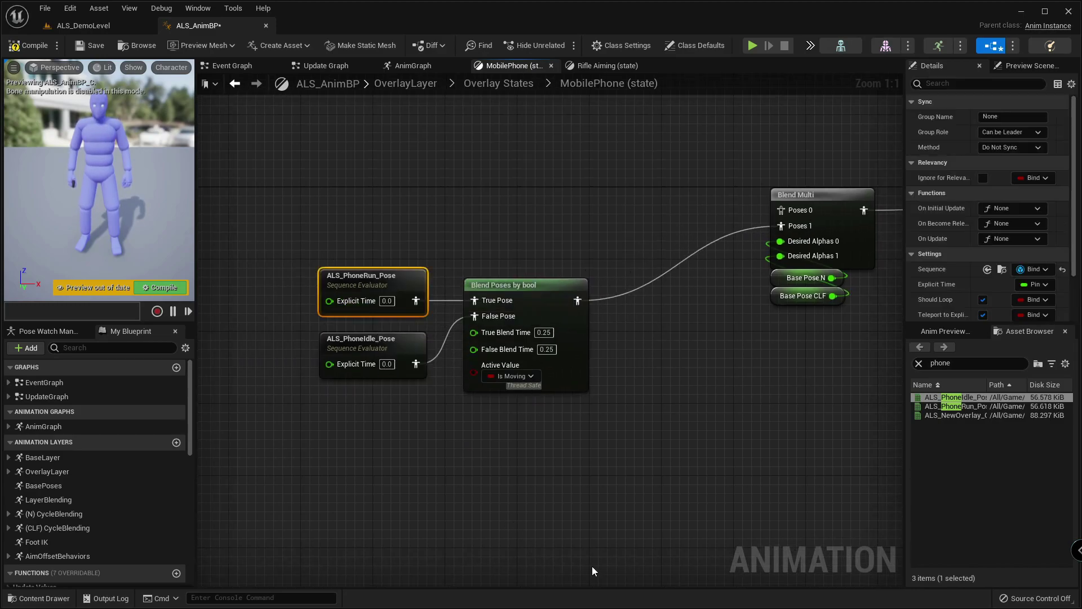
- Move the duplicated phone pose group closer to the Blend Multi and tighten the spacing between its nodes
drag(327, 229, 575, 444)
drag(580, 363, 685, 356)
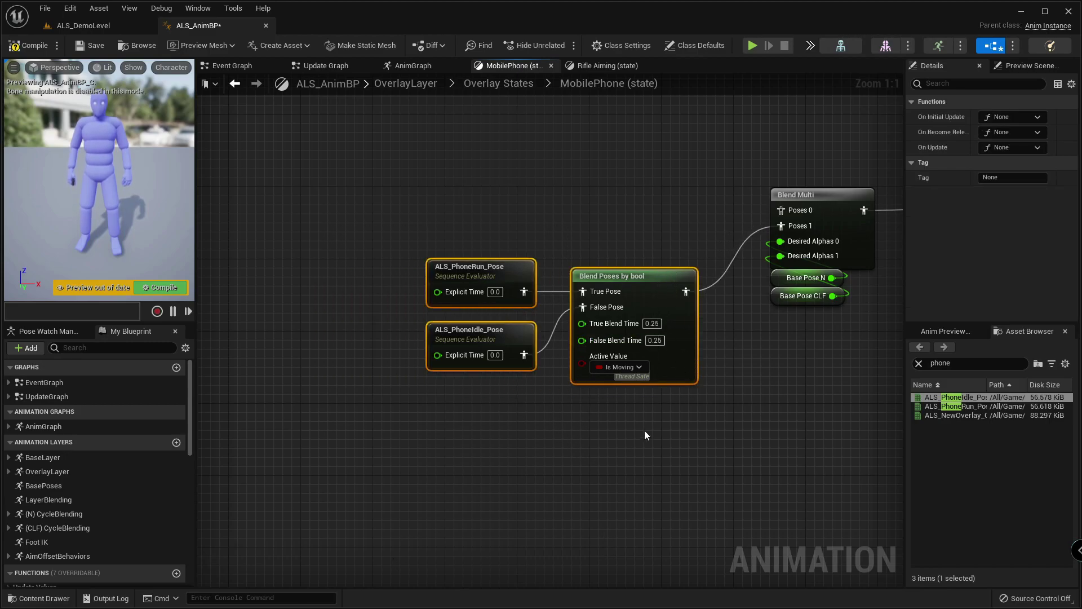
right_drag(623, 442, 419, 489)
drag(482, 391, 513, 384)
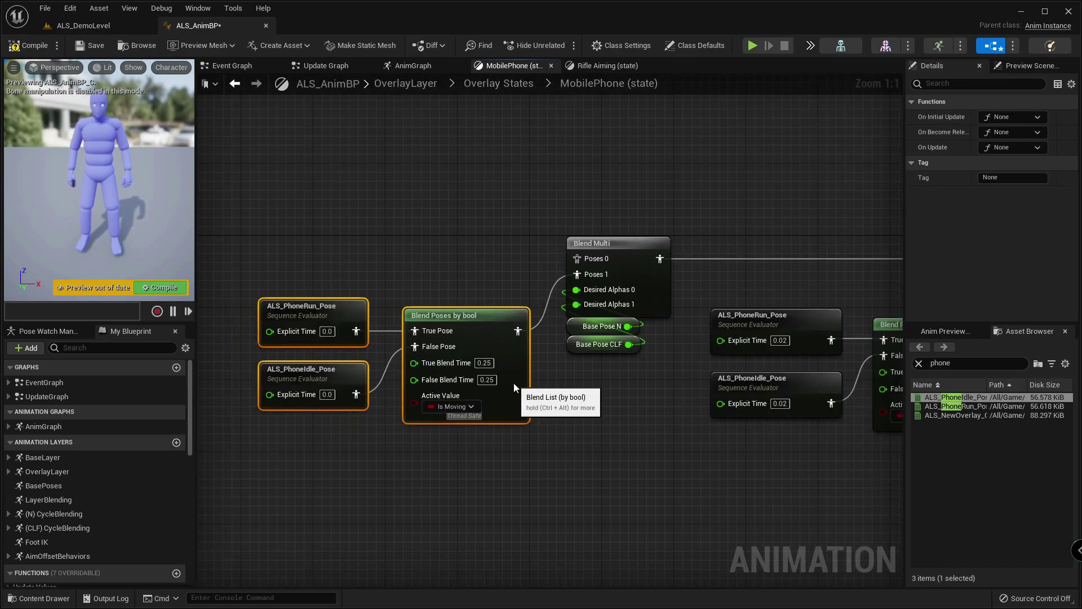
click(545, 402)
drag(264, 274, 337, 379)
drag(335, 372, 352, 372)
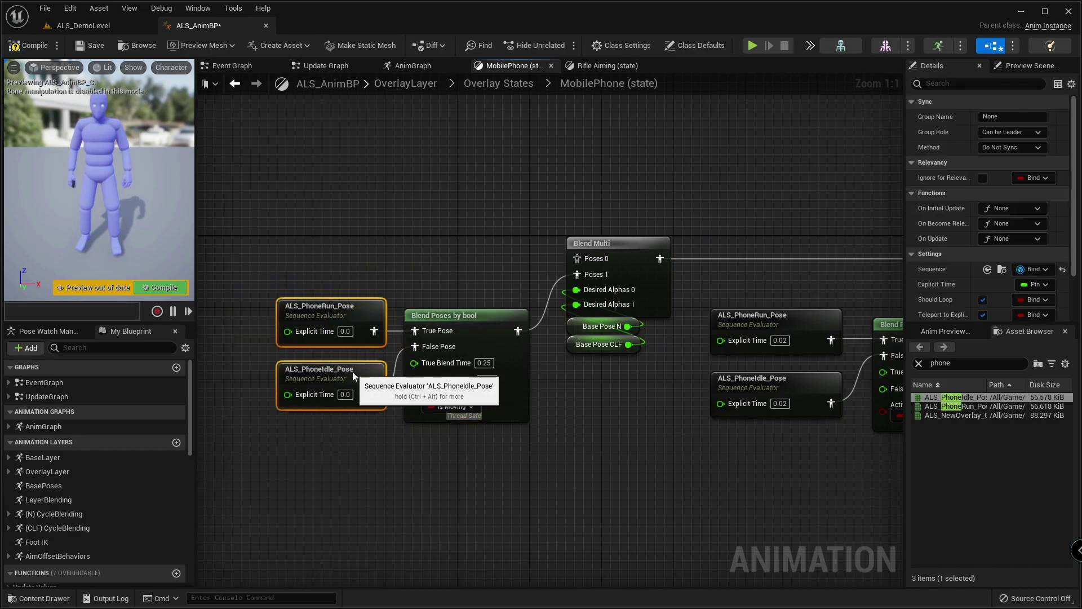
click(627, 454)
- Duplicate the Weight_InAir Blend node ahead of the Blend Multi and set its alpha curve name to Weight_Gait
right_drag(616, 453, 315, 440)
scroll(315, 440, down, 2)
click(722, 287)
right_drag(359, 213, 571, 242)
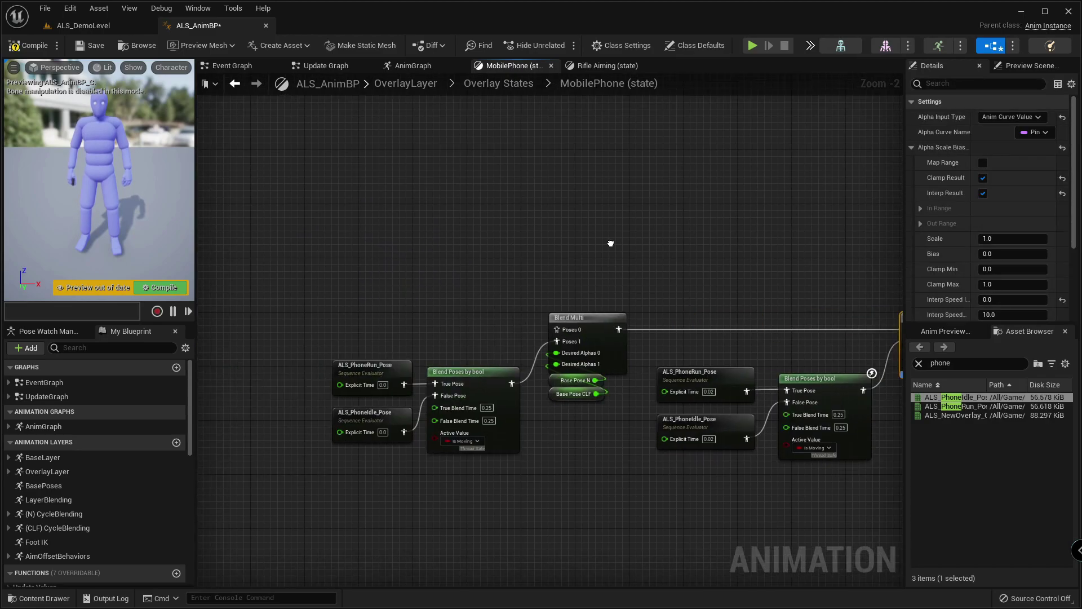
key(ctrl+v)
scroll(361, 288, up, 2)
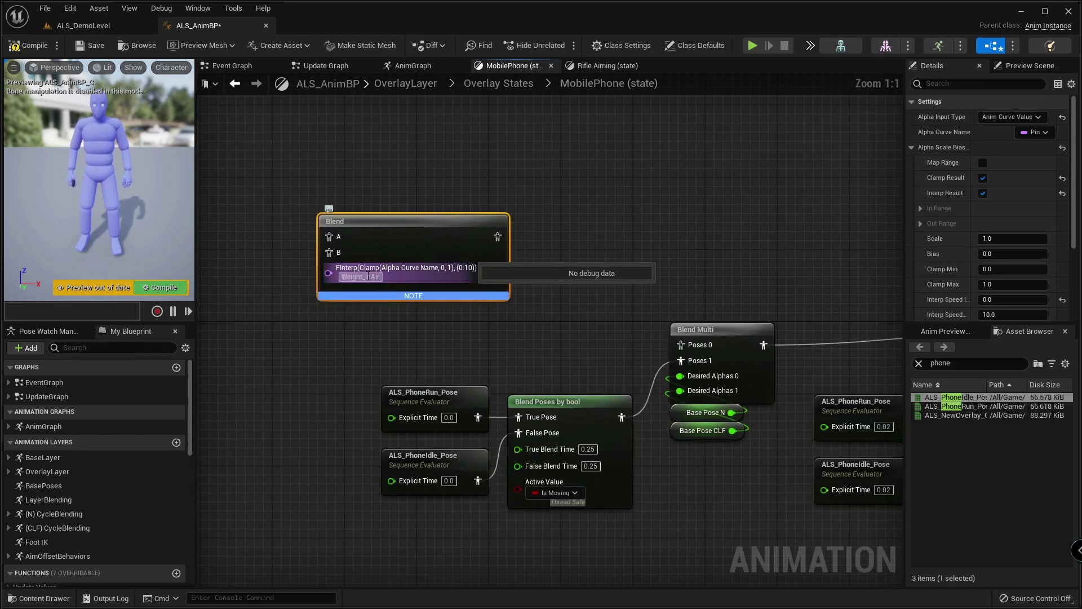
drag(366, 276, 430, 282)
text(Gait)
key(Return)
click(535, 279)
- Set the Weight_Gait Blend's increasing interp speed to 10 and its decreasing interp speed to 2.5
click(439, 259)
scroll(1009, 265, down, 3)
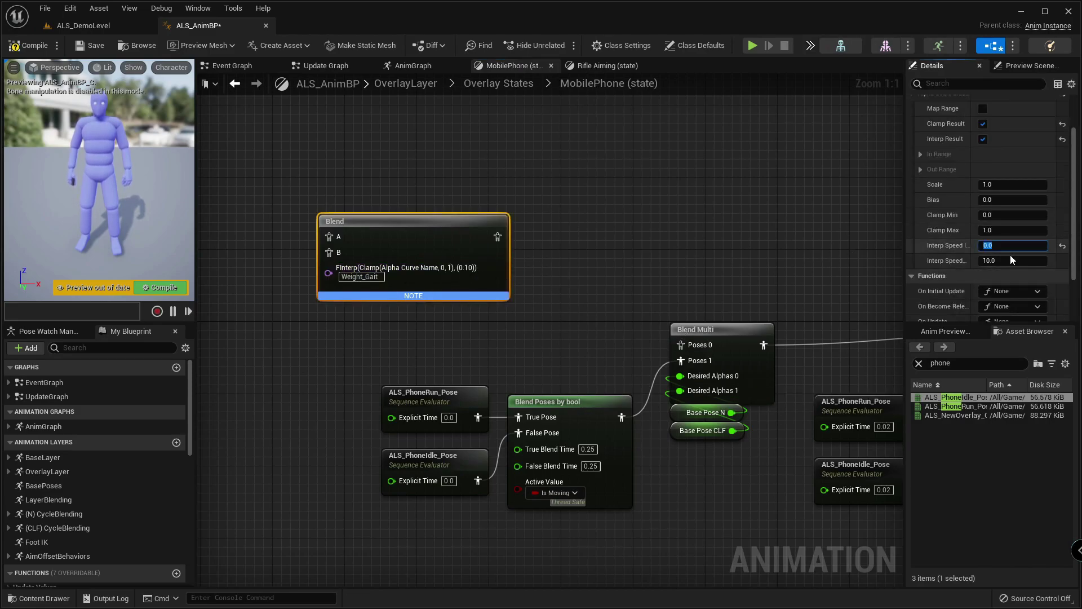
text(10)
key(Tab)
text(2.5)
key(Return)
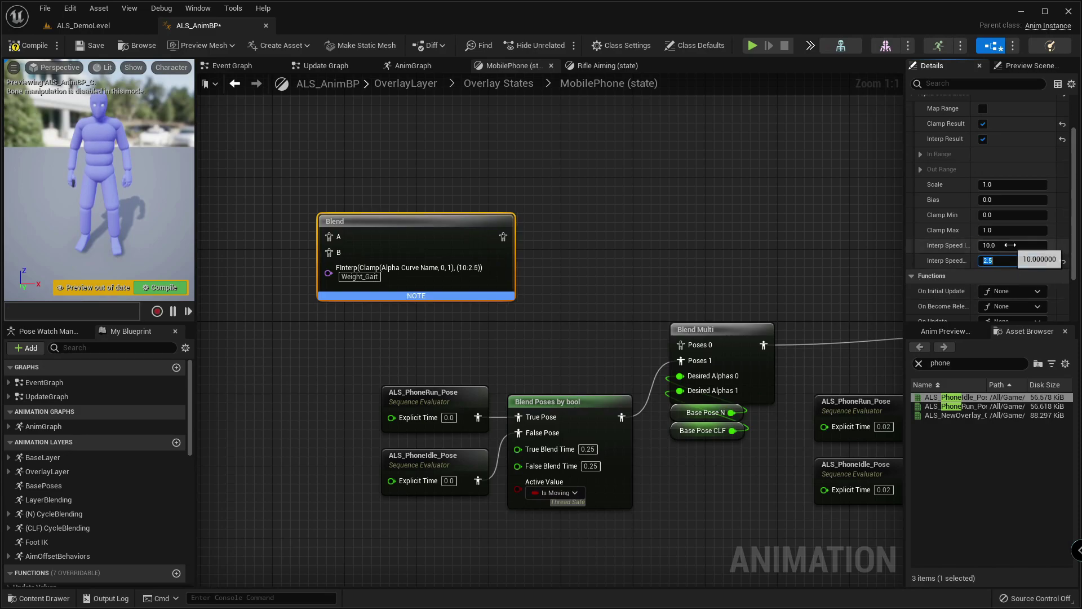
- Connect the Weight_Gait Blend output to Poses 0 of the Blend Multi and line the Blend up with that input
right_drag(550, 226, 506, 175)
click(506, 174)
drag(460, 185, 660, 293)
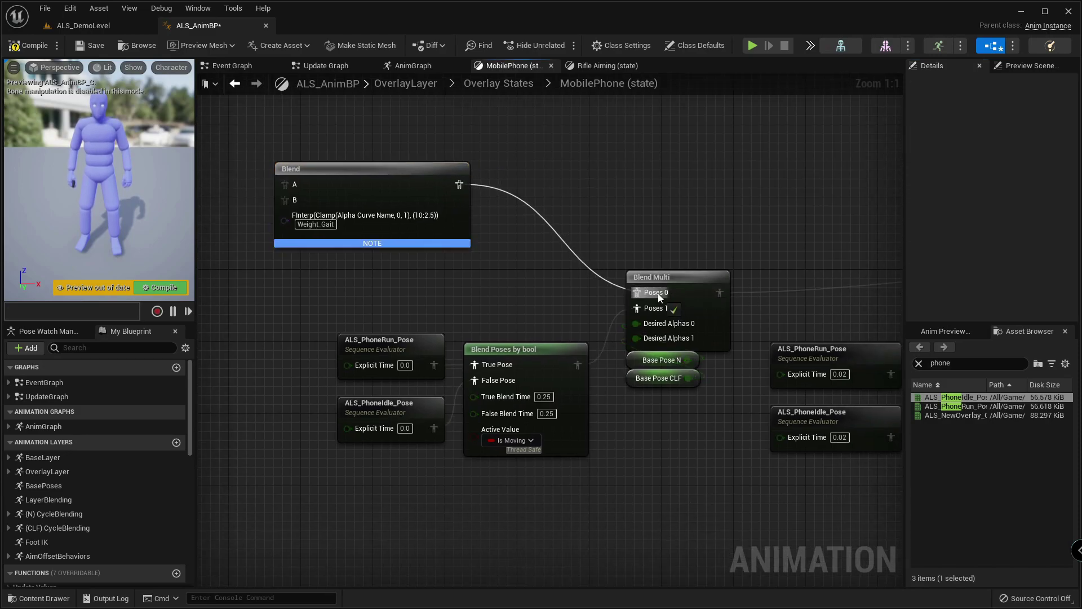
right_drag(425, 252, 607, 236)
drag(607, 231, 471, 328)
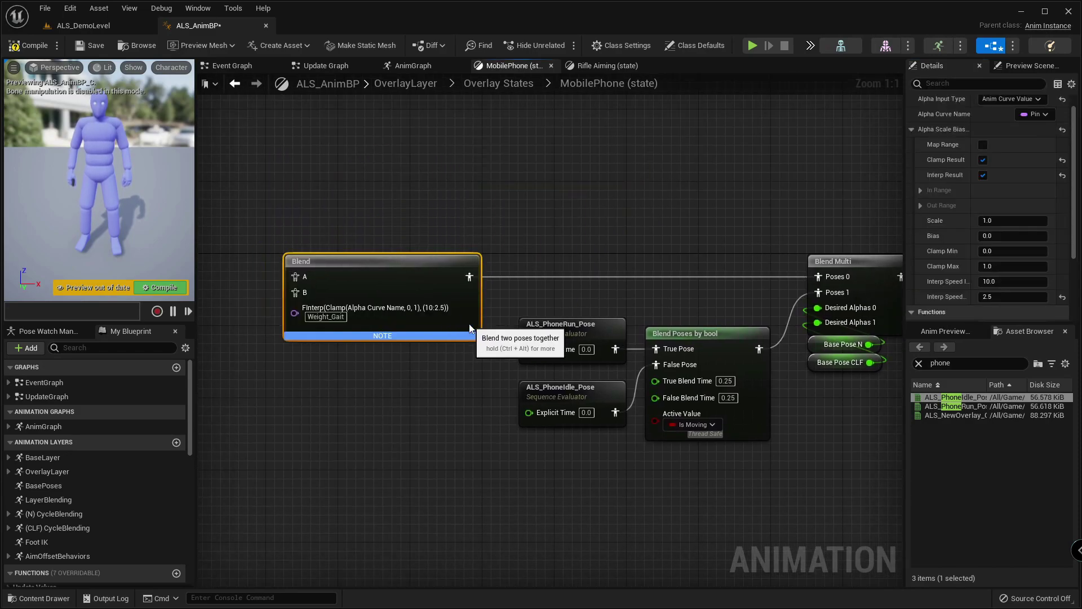
click(429, 392)
- Paste copies of the phone idle and phone run pose evaluators ahead of the Weight_Gait Blend
scroll(637, 366, down, 4)
right_drag(636, 365, 237, 301)
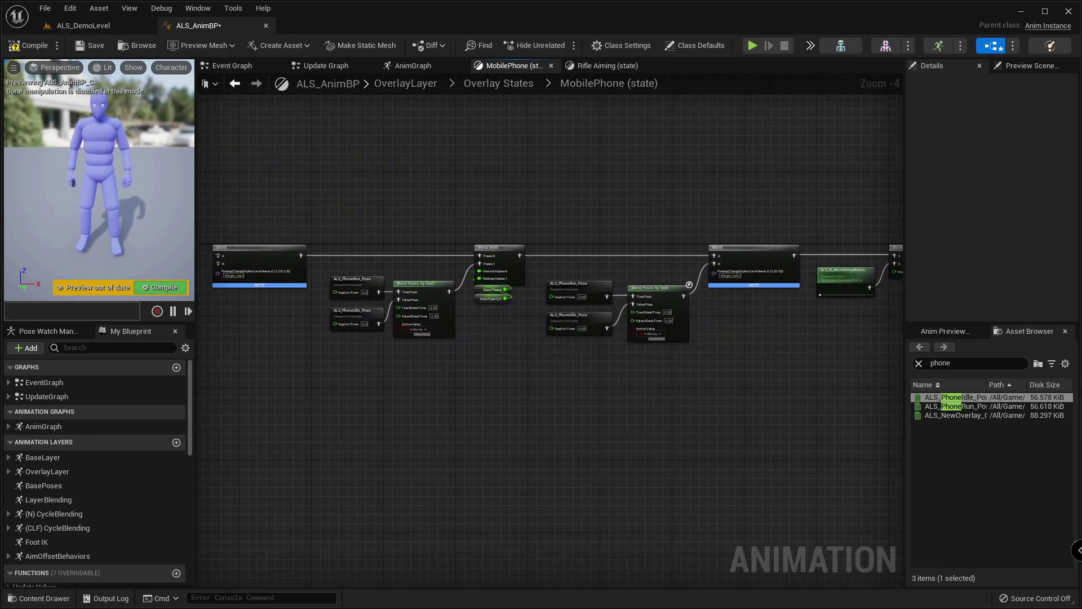
right_drag(388, 136, 428, 144)
scroll(562, 258, up, 4)
drag(654, 521, 664, 386)
right_drag(576, 292, 902, 272)
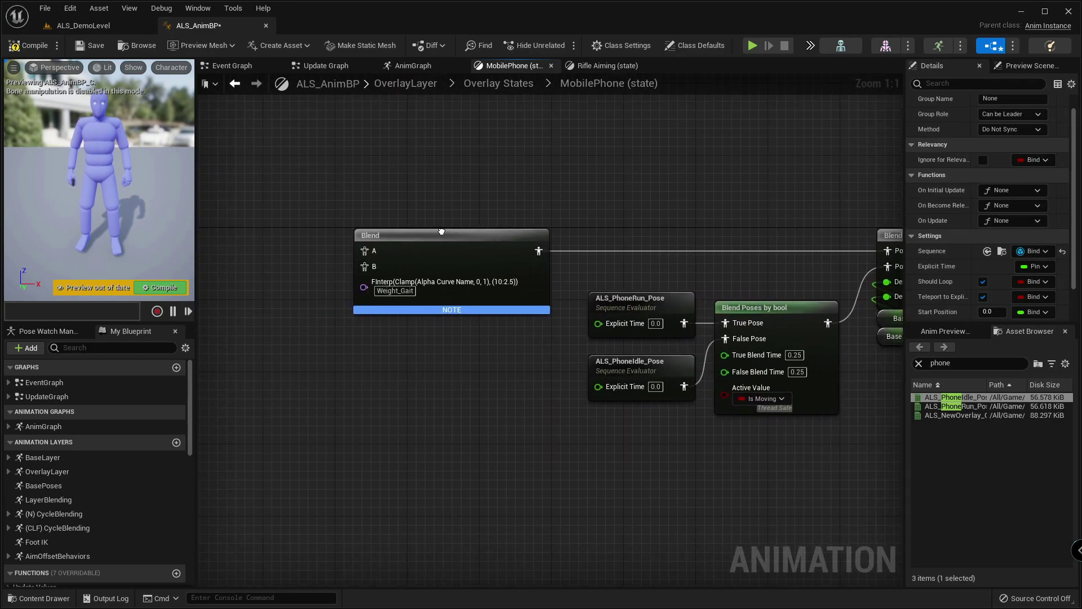
right_drag(442, 231, 695, 224)
key(ctrl+v)
drag(321, 273, 530, 328)
- Place the idle pose above the run pose, connect them to the Weight_Gait Blend's A and B inputs, and save all
double_click(530, 330)
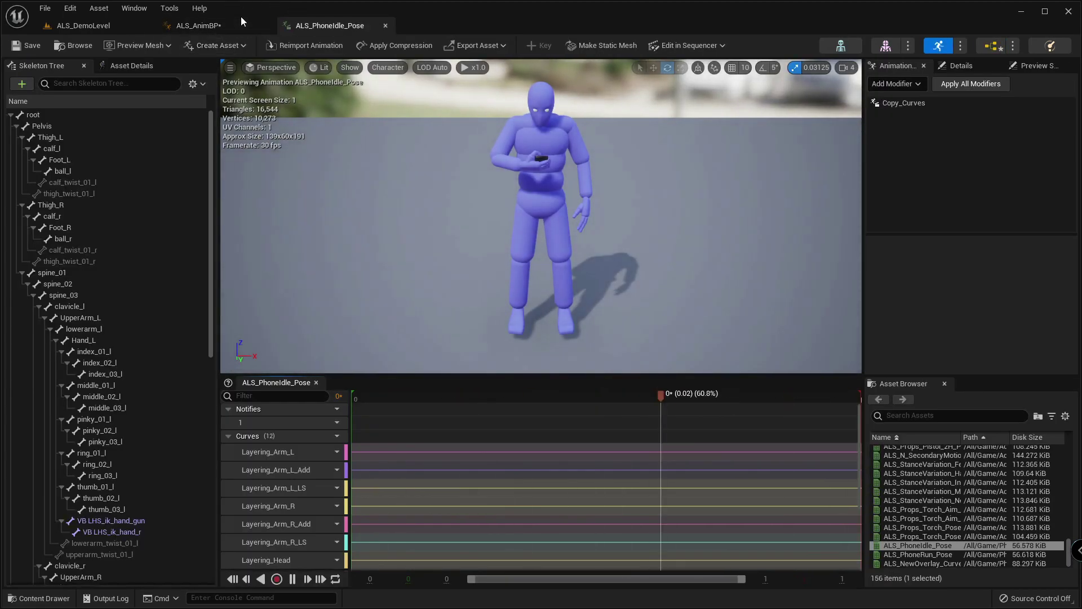
click(226, 26)
drag(493, 330, 494, 214)
drag(506, 331, 582, 296)
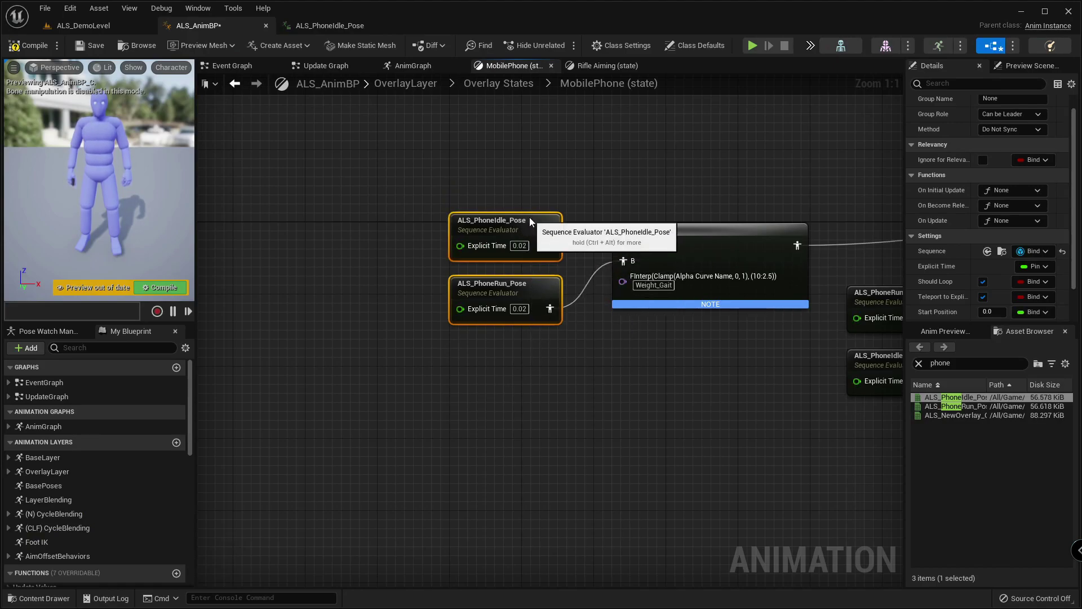
click(692, 374)
right_drag(527, 336, 355, 251)
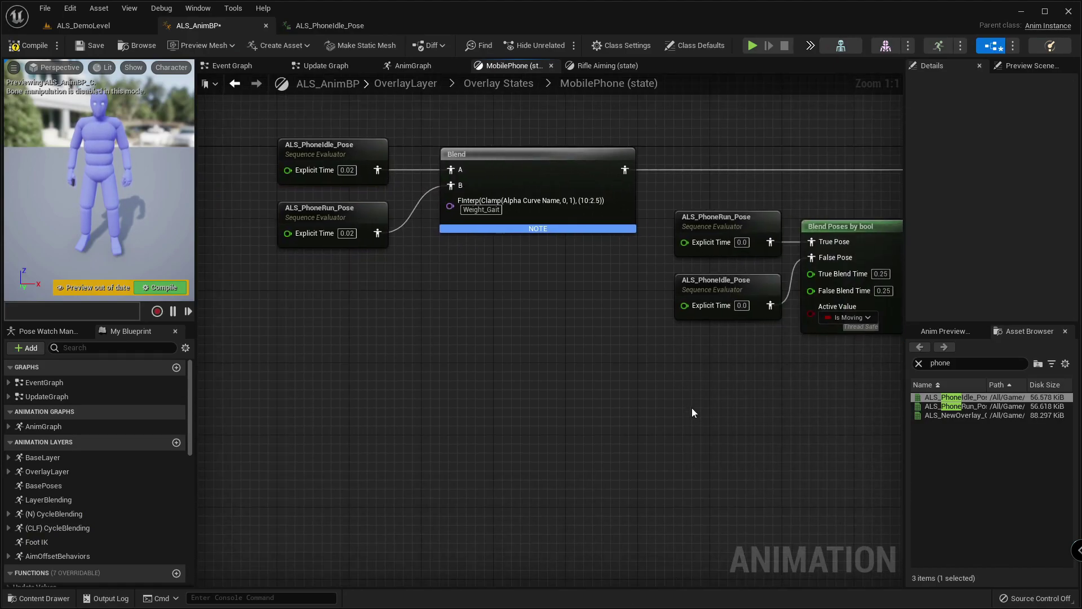
click(45, 9)
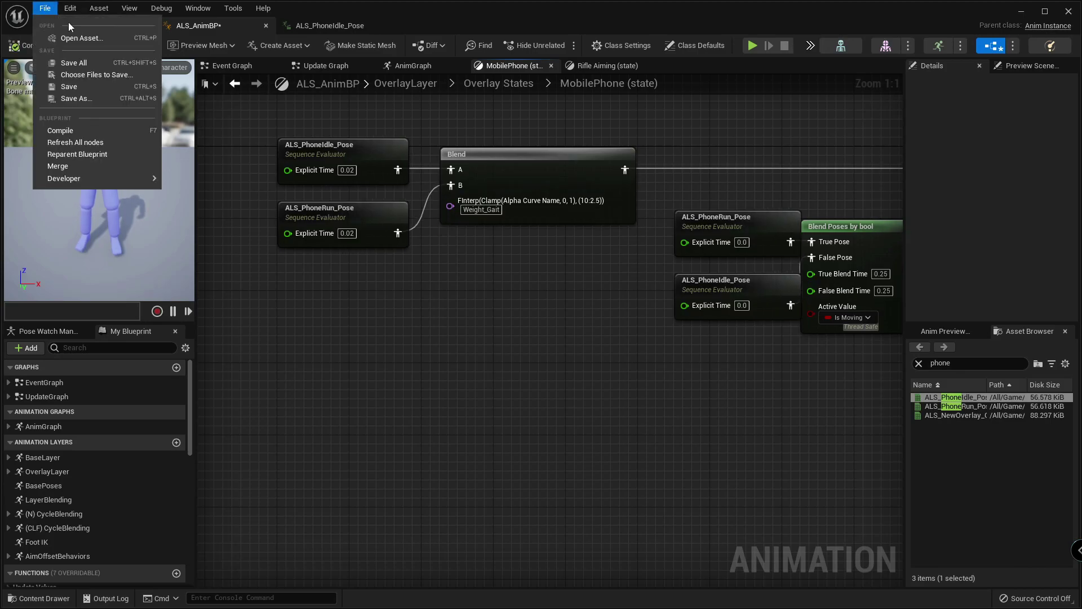
click(86, 62)
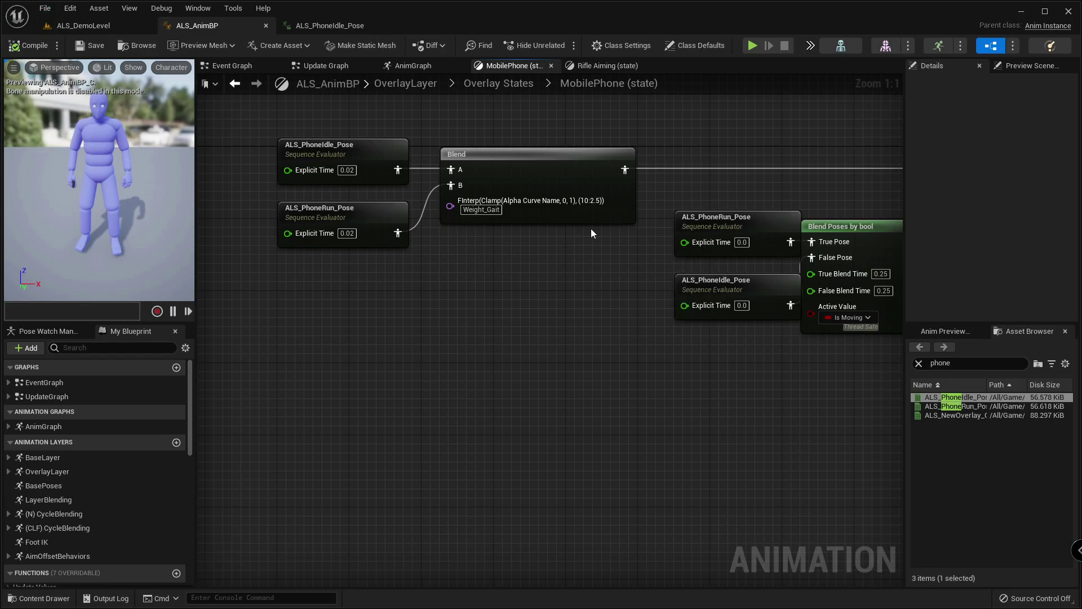
- Set the explicit time to 0.01 for the idle pose and 0.0 for the run pose feeding the Weight_Gait Blend, and save all
click(350, 170)
text(0.01)
click(348, 232)
text(0)
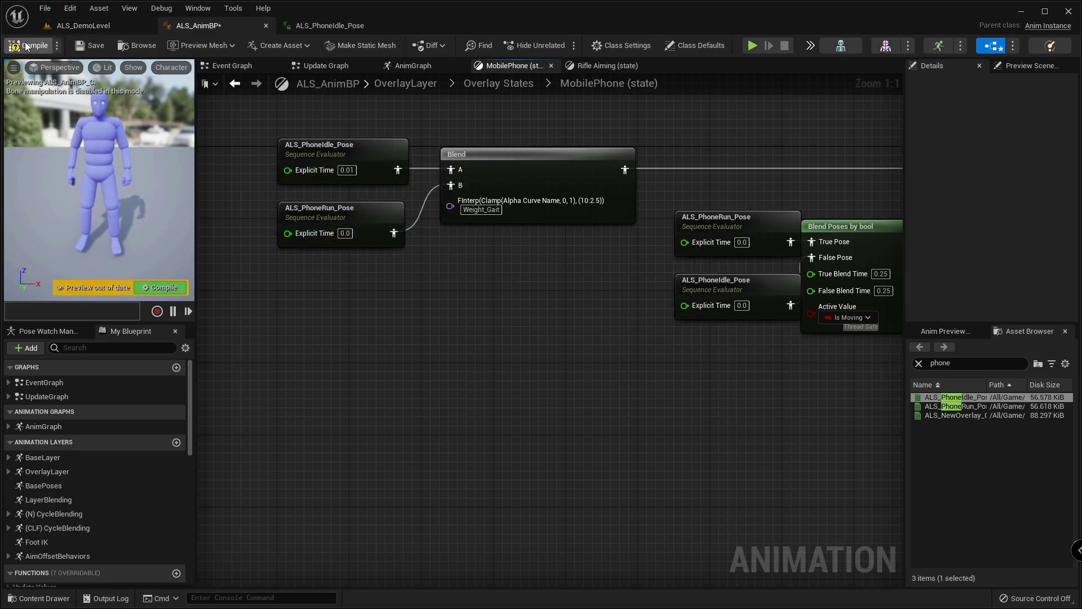
key(alt+f)
click(67, 59)
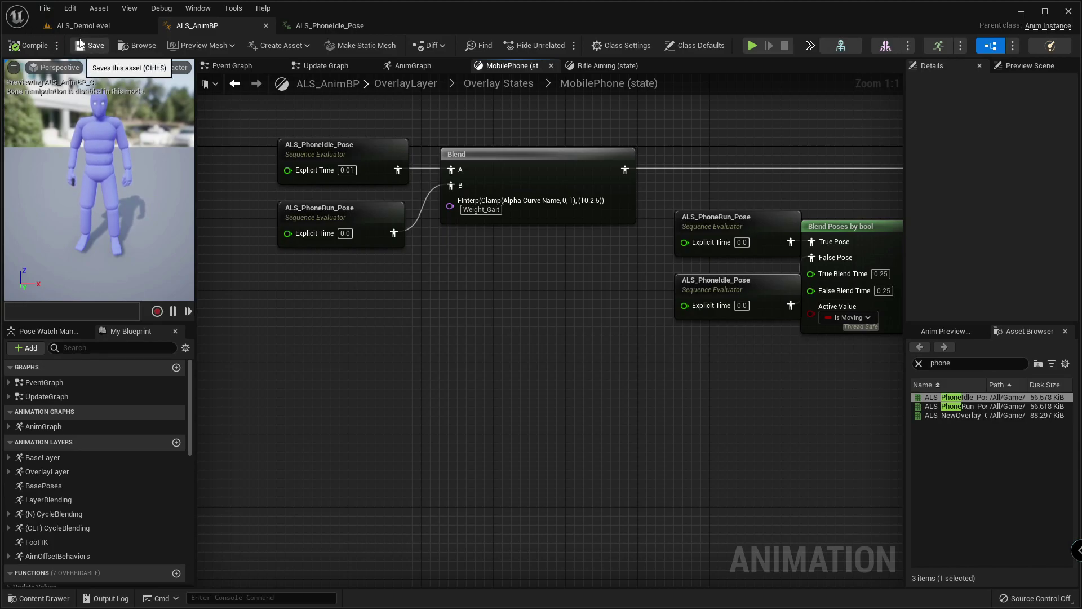
- Close the Rifle Aiming graph and return to the MobilePhone state graph
right_click(237, 66)
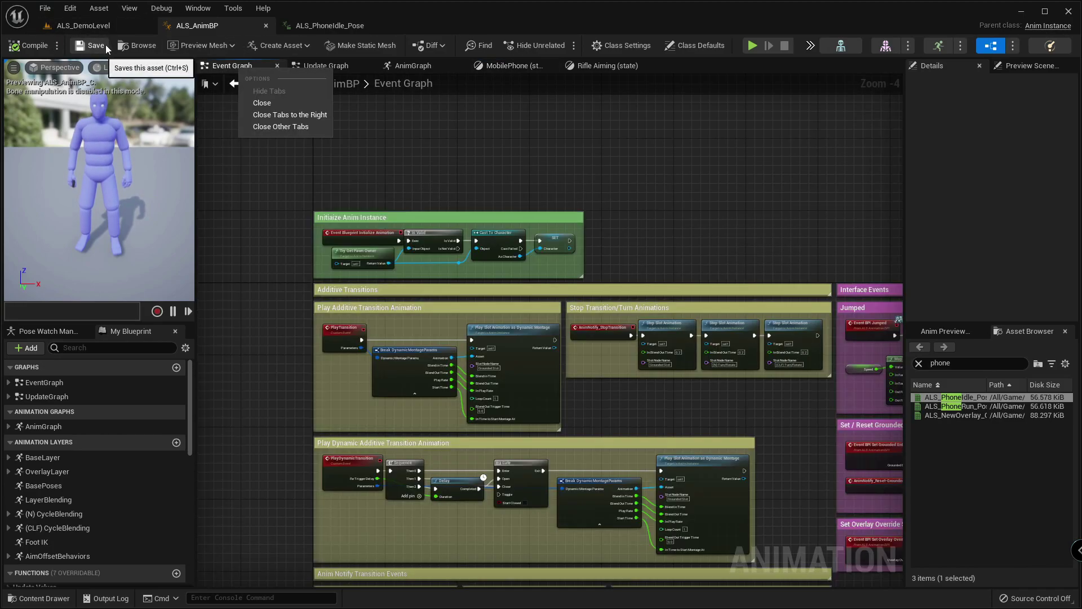
click(330, 26)
click(194, 25)
scroll(440, 186, down, 4)
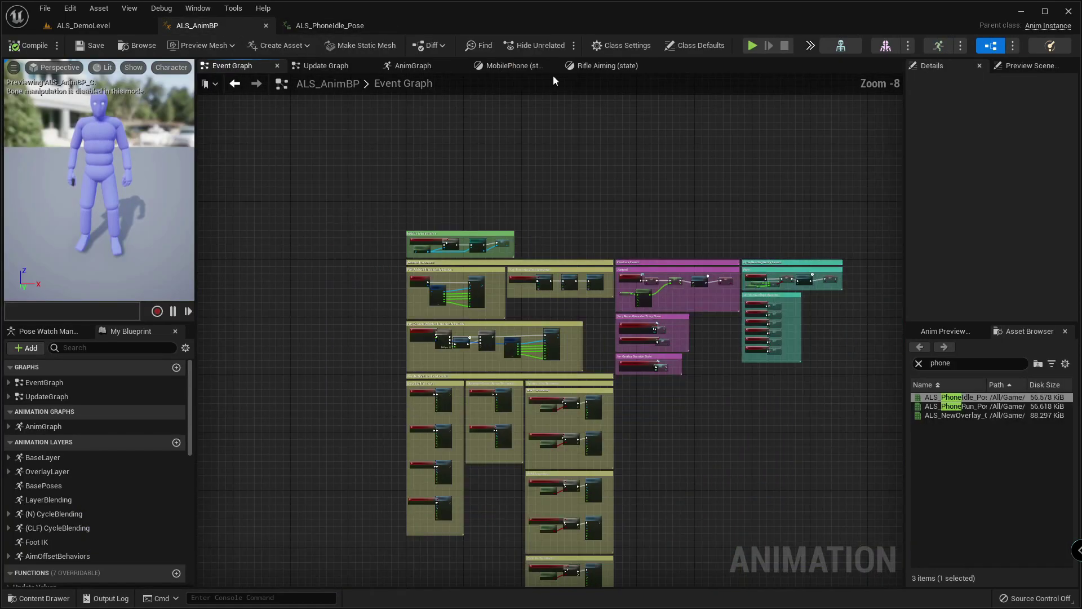
click(597, 65)
click(511, 67)
right_click(511, 68)
click(546, 110)
- Set the explicit time to 0.01 for the idle pose in the pose group feeding Poses 1 of the Blend Multi
right_drag(738, 362, 533, 328)
drag(533, 328, 524, 198)
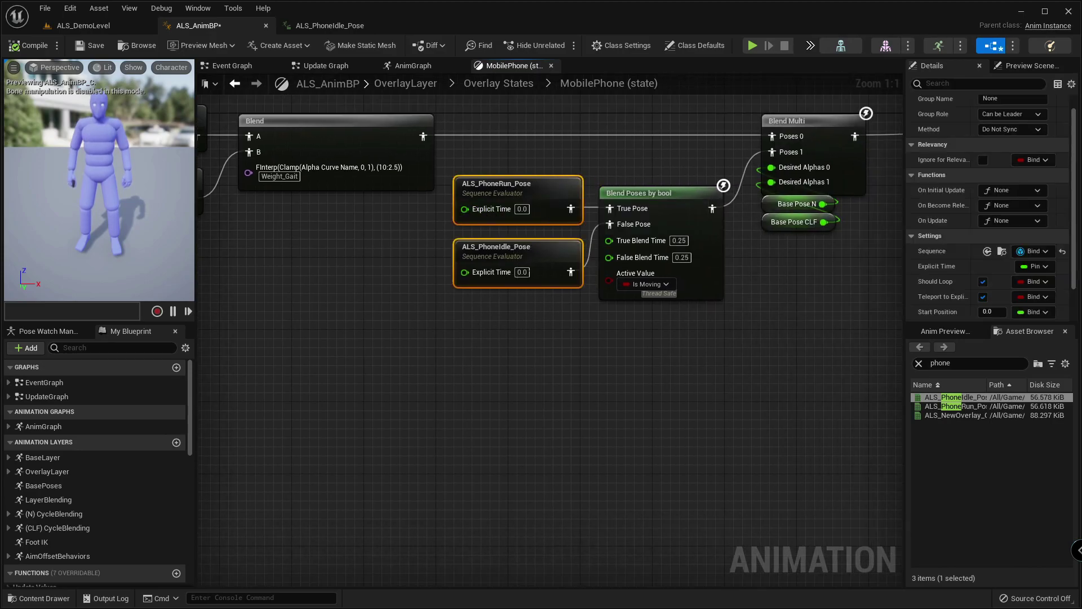
click(533, 340)
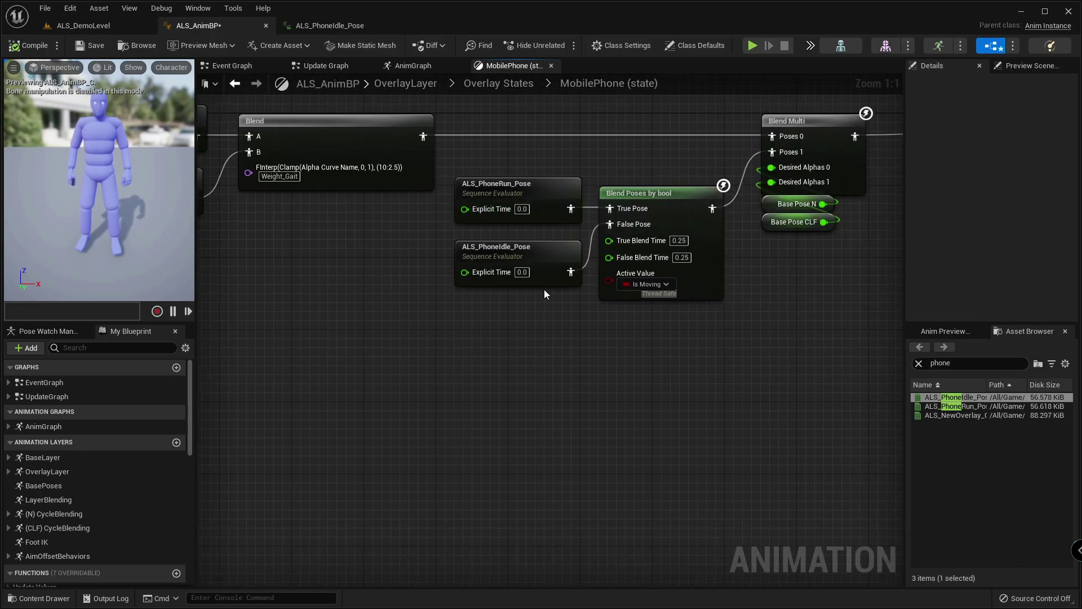
text(0.01)
key(Return)
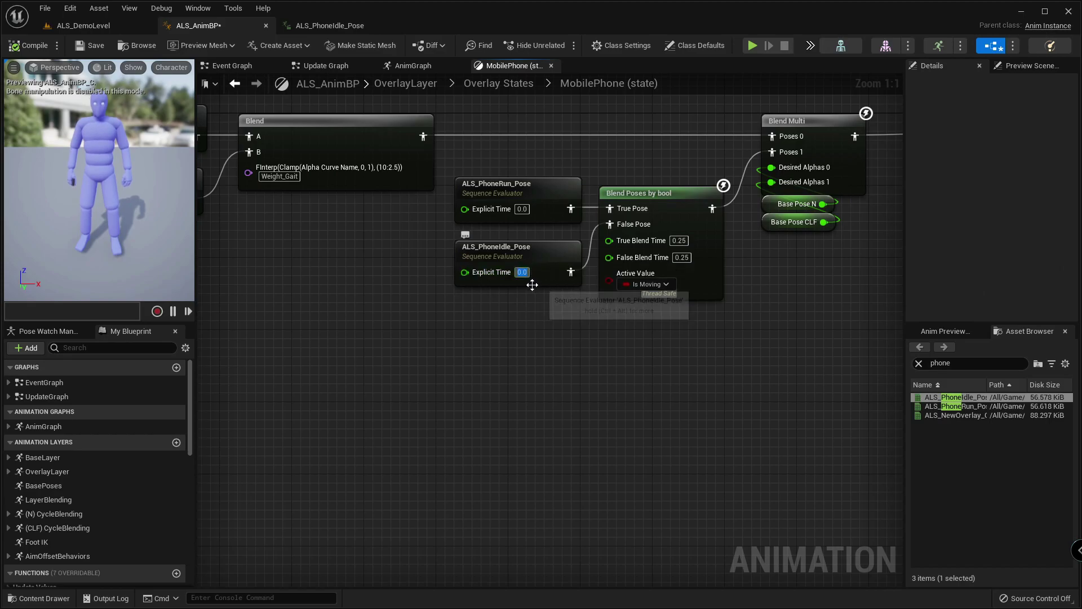
right_drag(598, 308, 855, 390)
right_drag(679, 327, 188, 320)
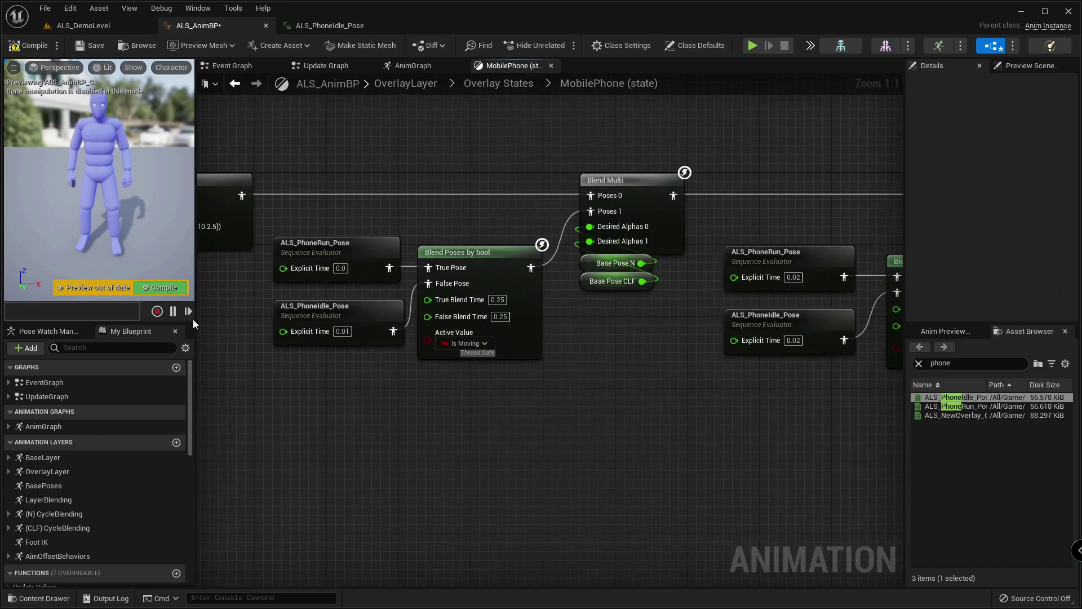
right_drag(521, 367, 654, 379)
scroll(644, 382, down, 5)
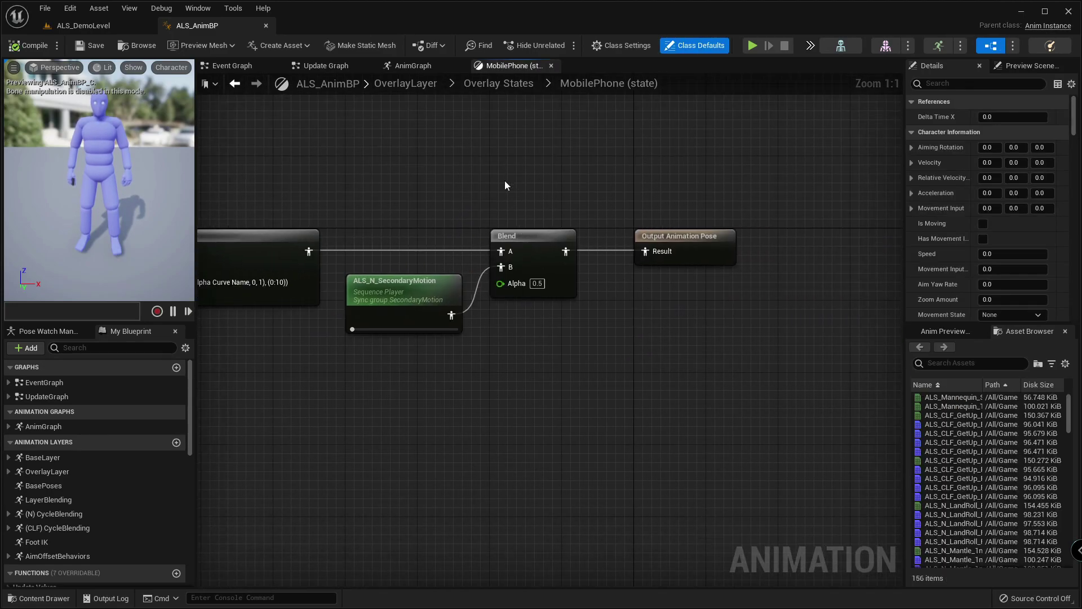
- Add an Apply Additive node and delete the Blend node in front of the Output Animation Pose
click(491, 251)
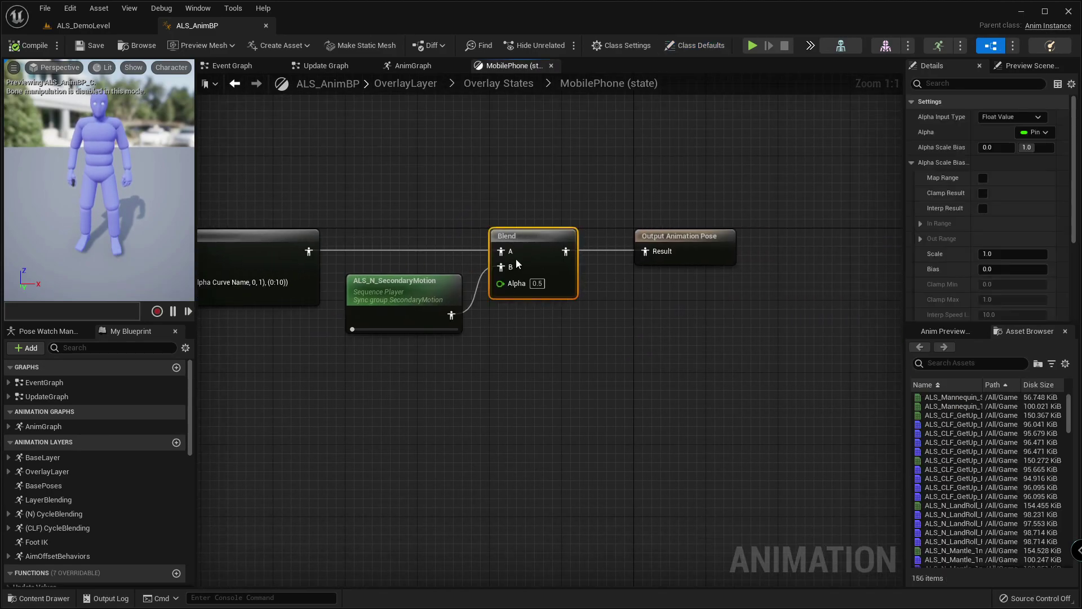
click(495, 340)
right_click(495, 340)
text(app)
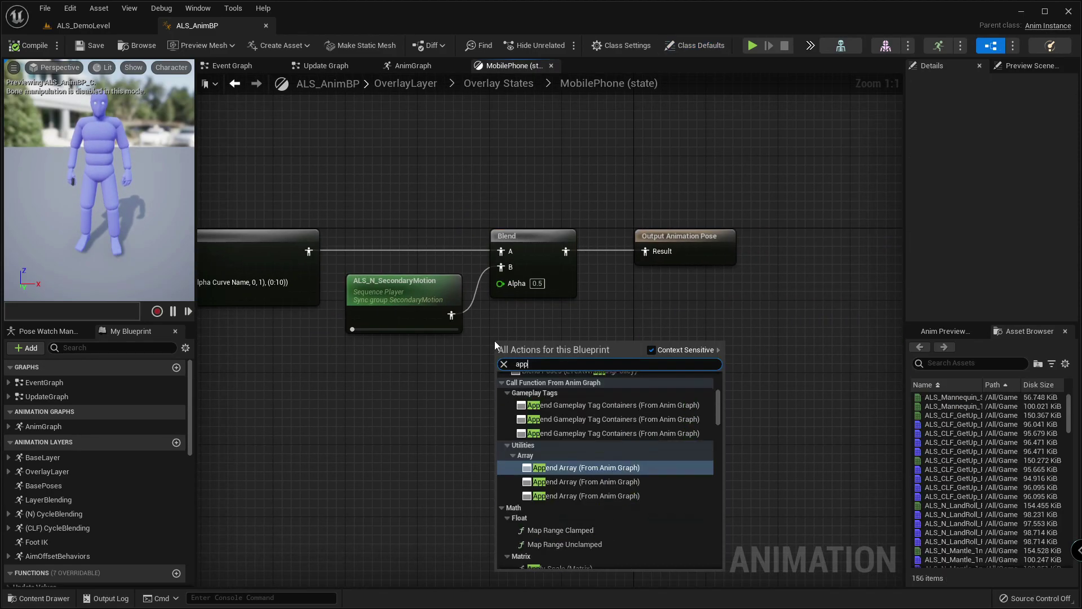
text(ly add)
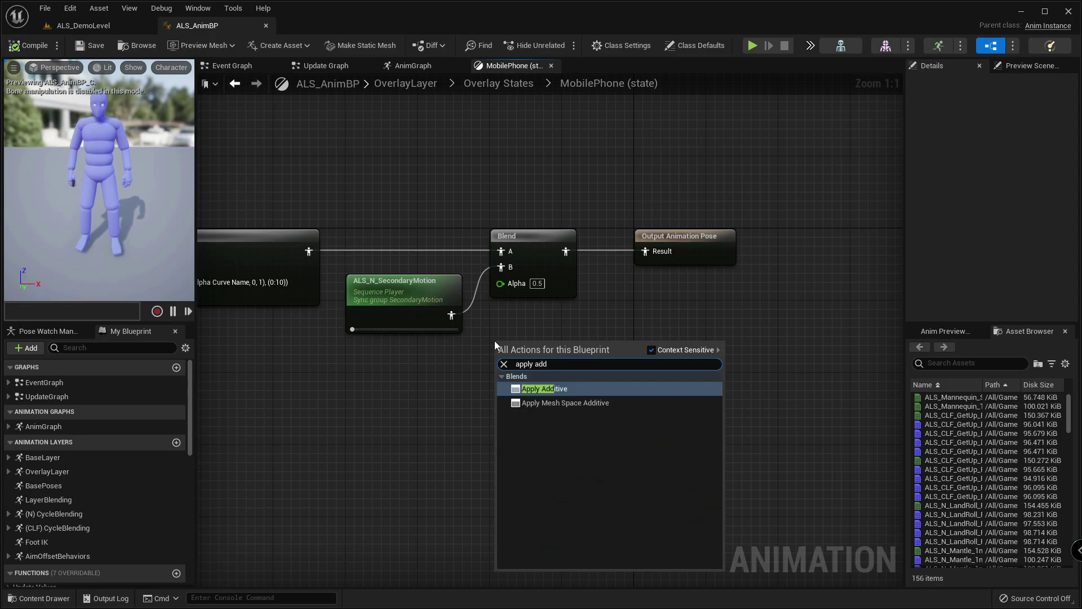
click(566, 392)
click(533, 264)
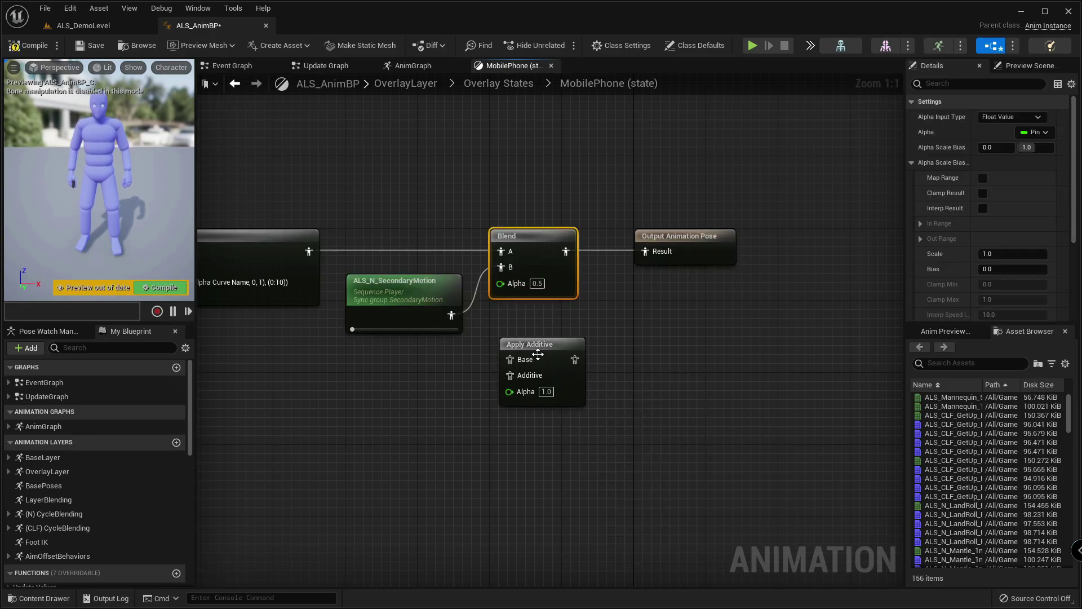
key(Delete)
- Move Apply Additive into the gap and wire the Weight_InAir Blend to Base, ALS_N_SecondaryMotion to Additive, and its output to Result
drag(538, 355, 520, 238)
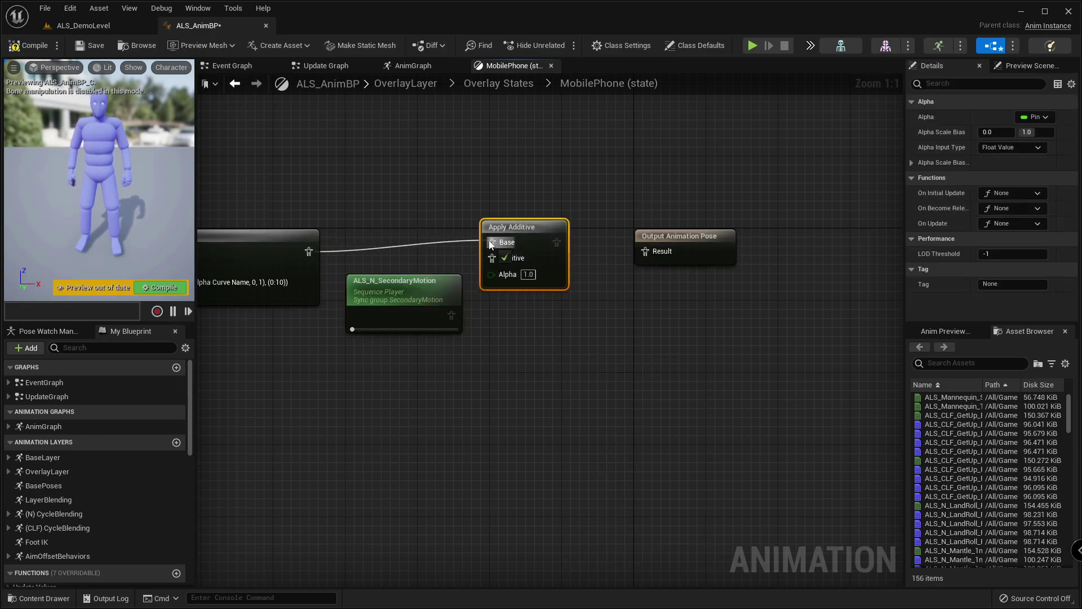
drag(451, 315, 451, 315)
drag(538, 247, 644, 252)
- Open the Rifle Aiming state and check the alpha of its secondary motion Apply Additive node
click(424, 68)
click(502, 66)
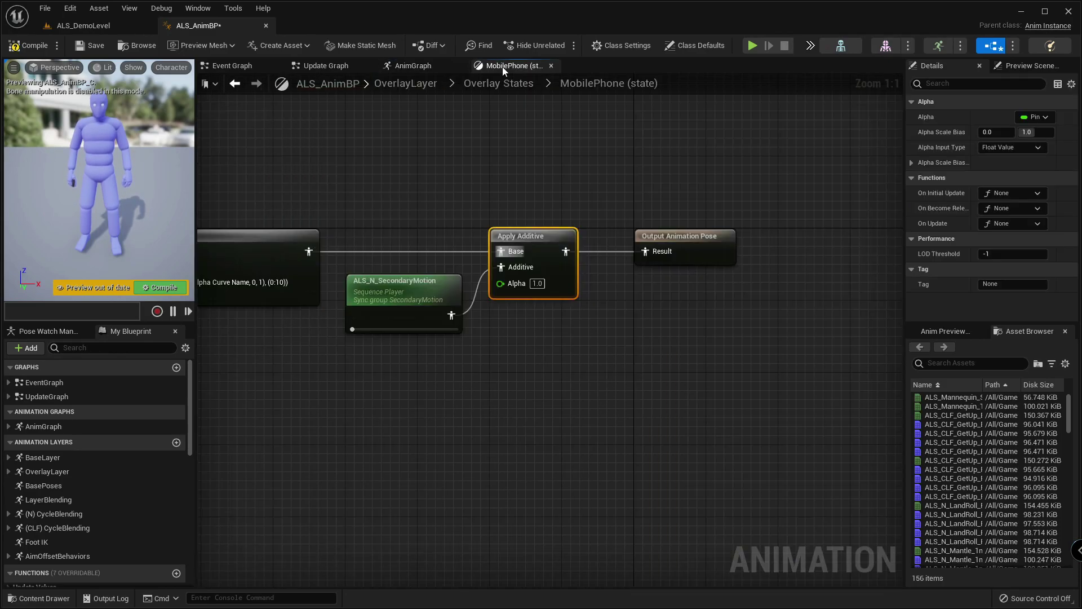
click(479, 83)
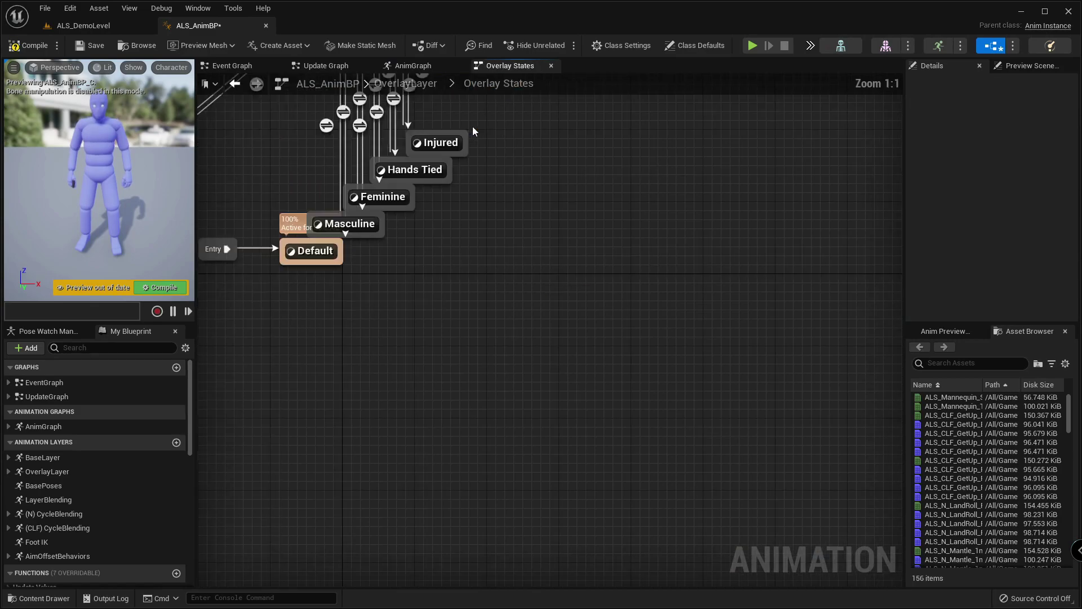
double_click(393, 183)
double_click(524, 192)
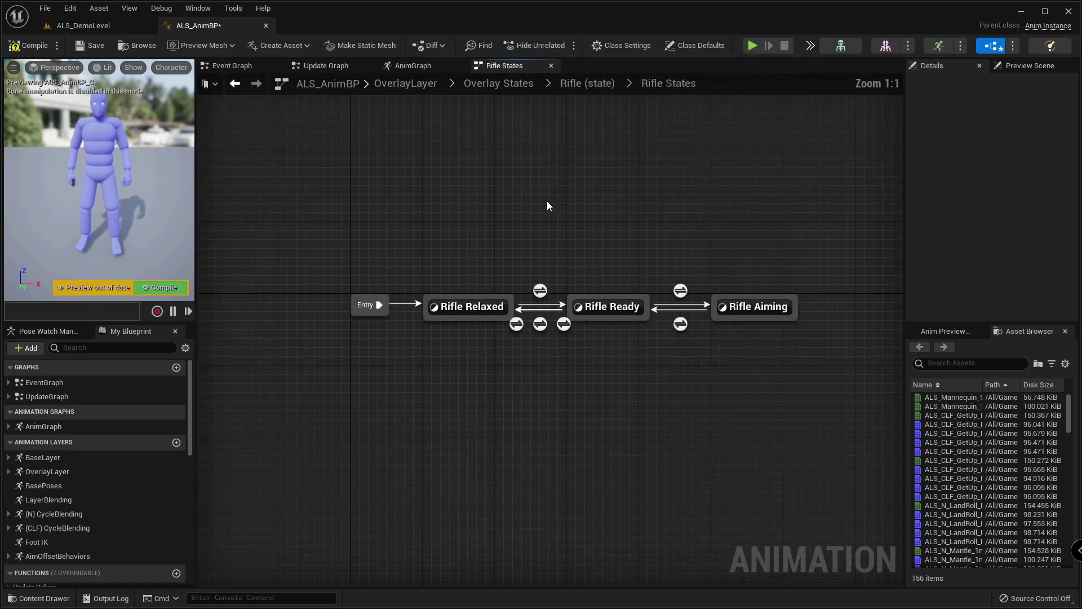
double_click(592, 295)
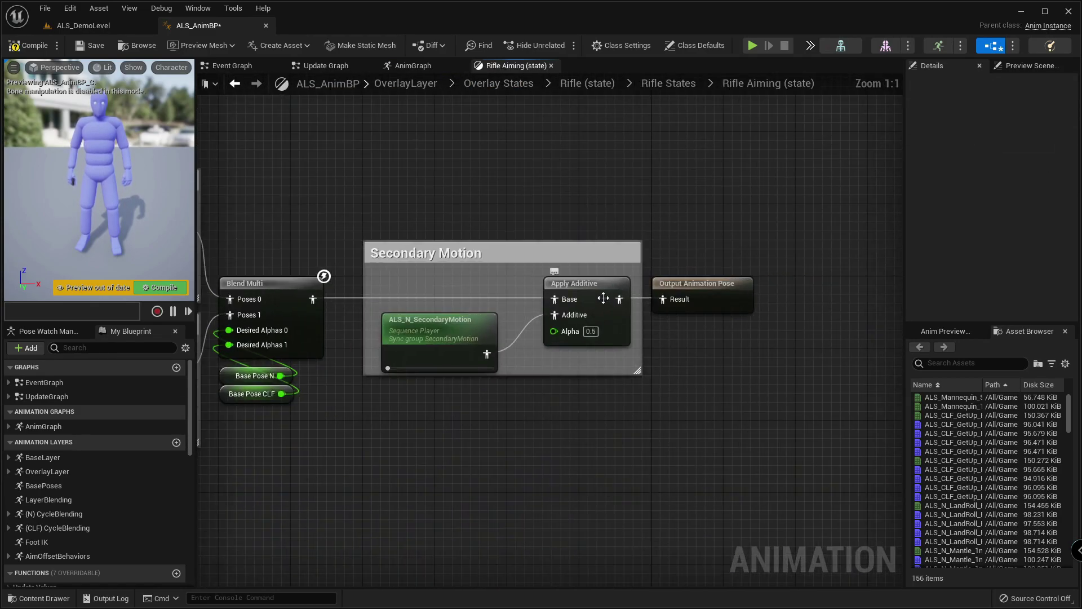
click(618, 300)
- Return to the MobilePhone state and set the Apply Additive node's alpha to 0.5
click(479, 83)
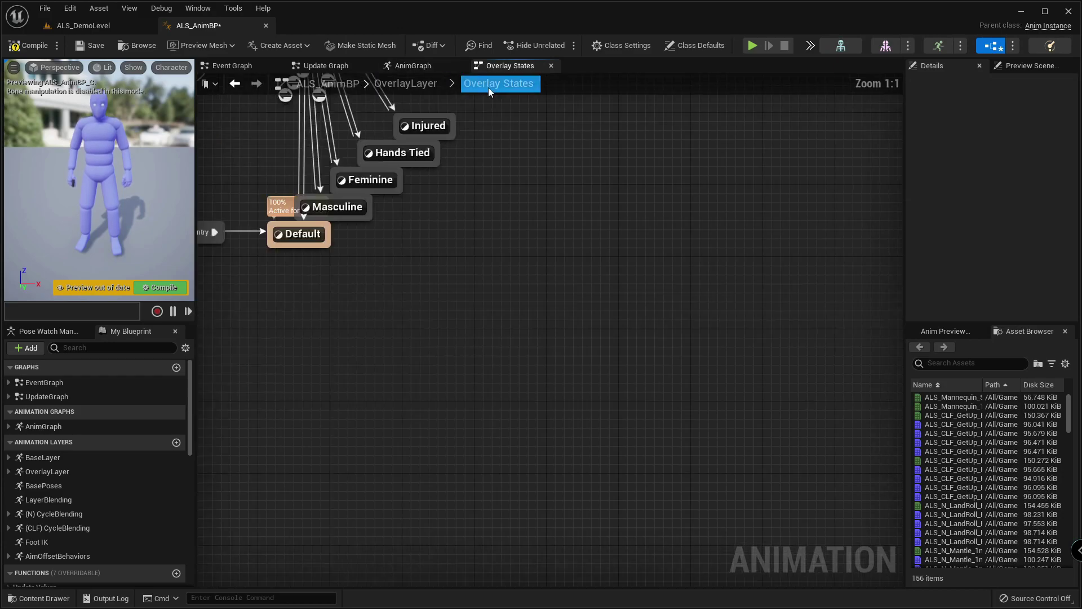
double_click(850, 334)
scroll(856, 332, up, 5)
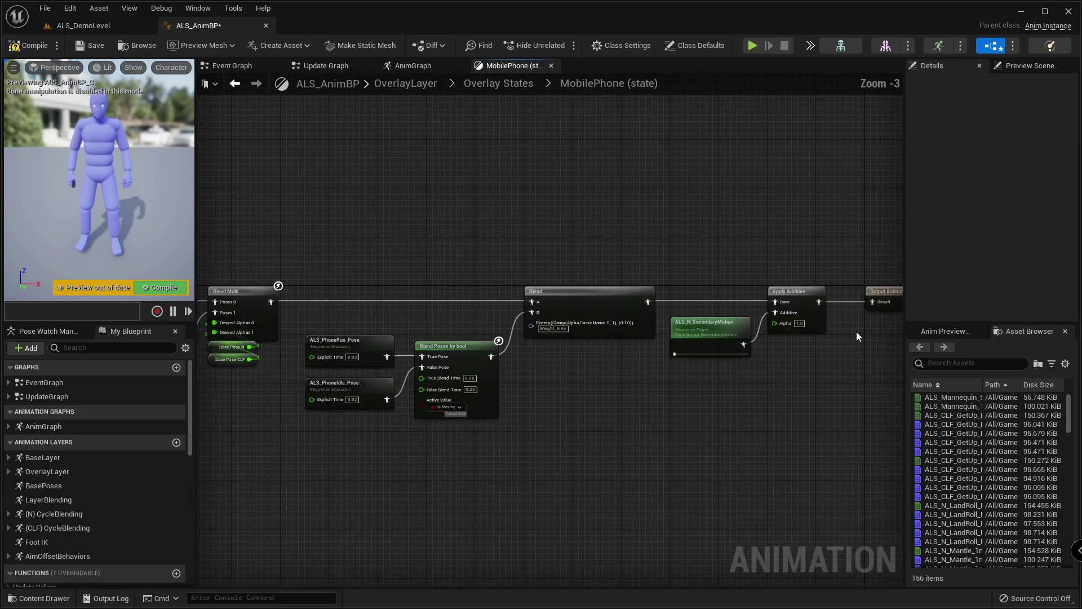
click(792, 319)
right_drag(792, 319, 727, 324)
click(721, 323)
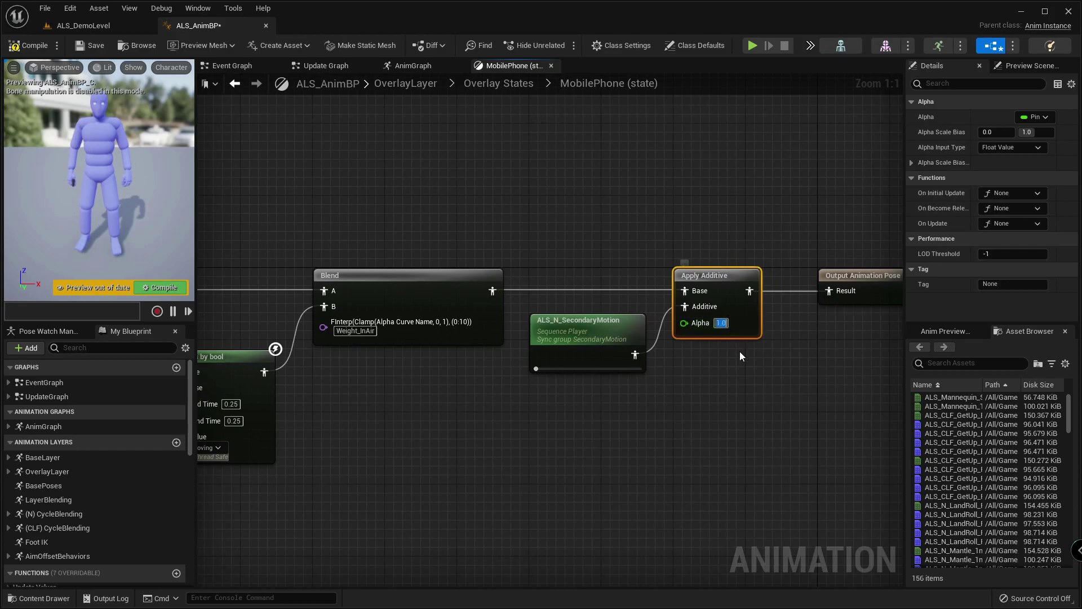
click(771, 370)
- Move the Output Animation Pose node closer to Apply Additive and save all
drag(861, 278, 825, 278)
click(806, 336)
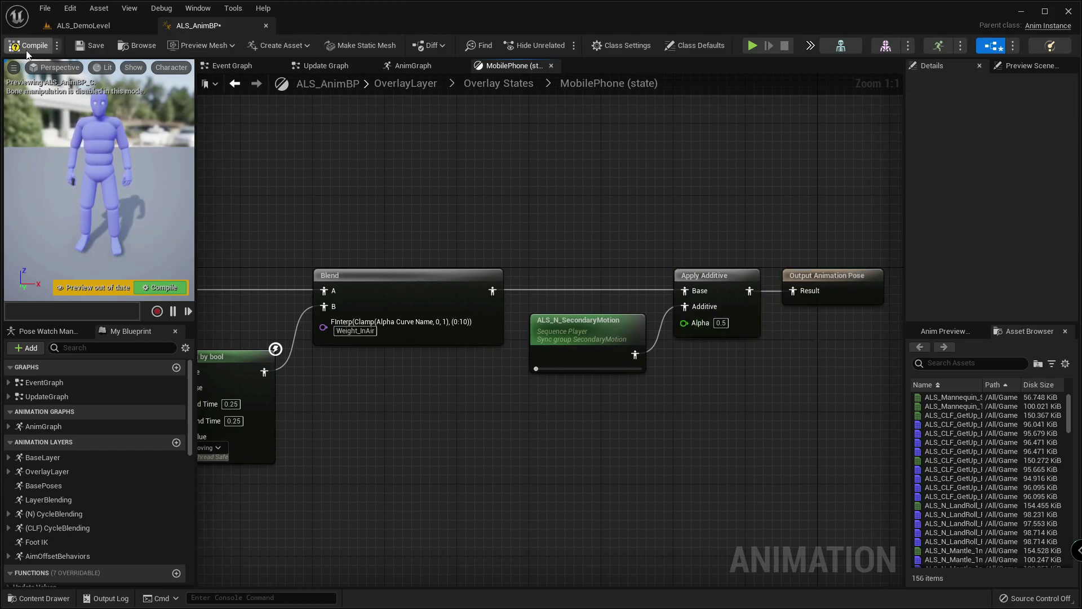
click(45, 8)
click(68, 63)
- Play the level, choose the MobilePhone overlay and move the character to test it, ending the preview when done
click(756, 46)
scroll(581, 375, up, 1)
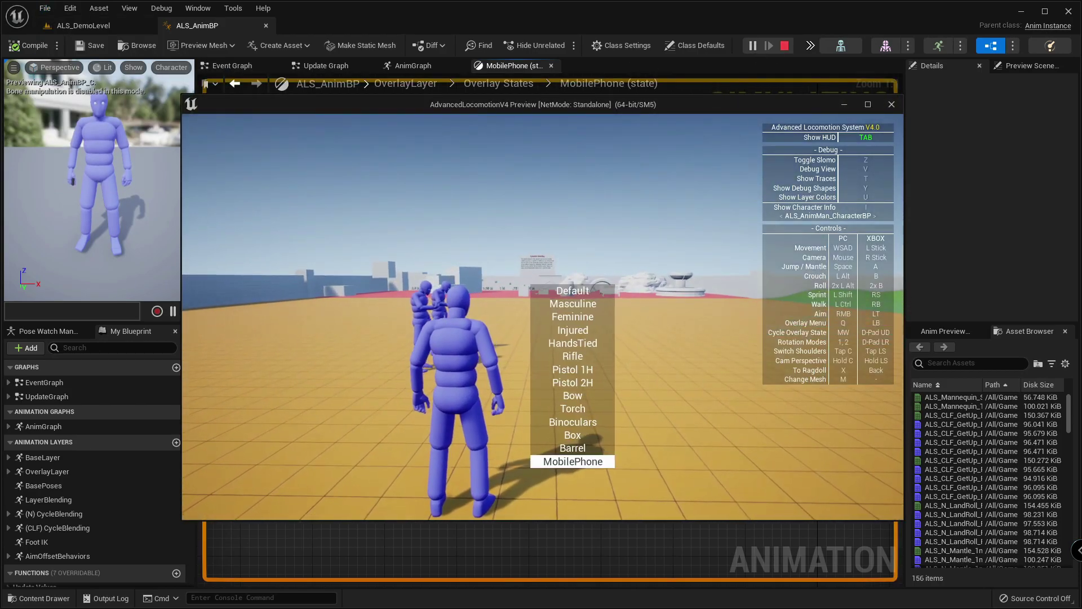
key(w)
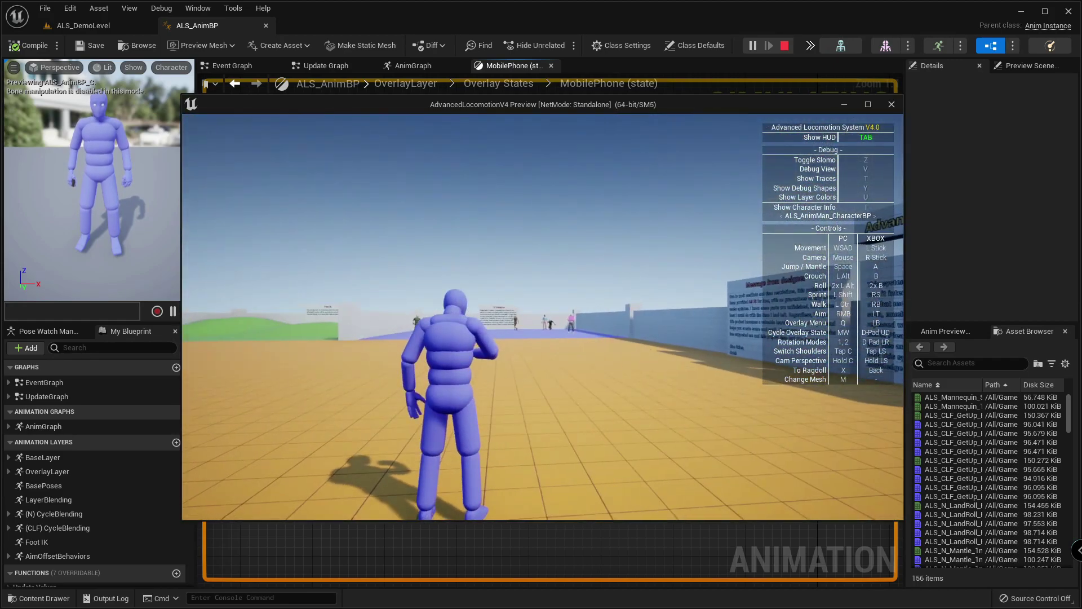
key(Escape)
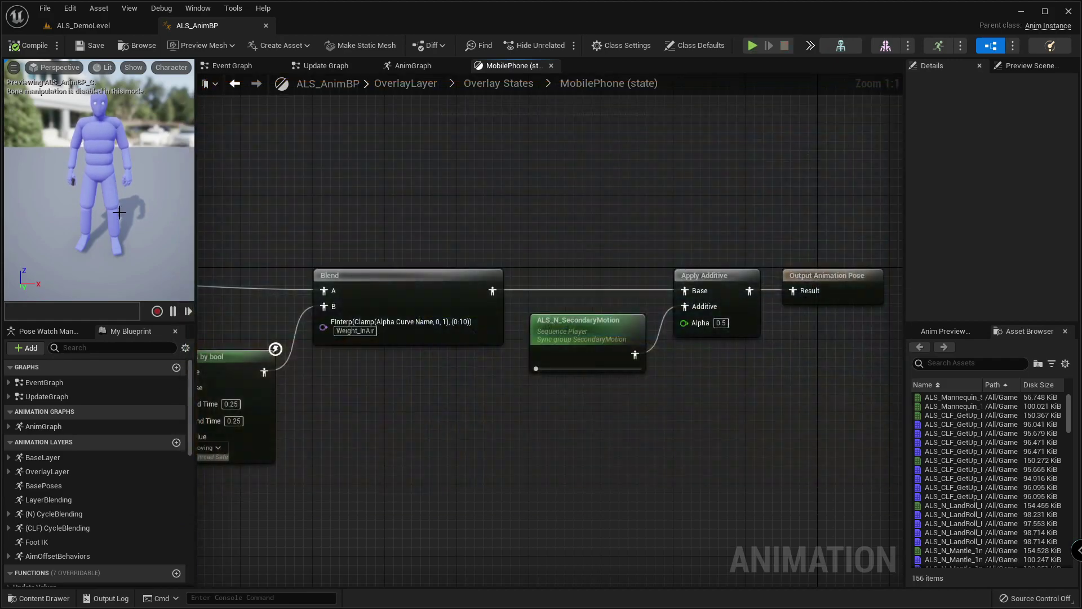
- Play the level with the MobilePhone overlay and inspect the character's hands and arms with the debug camera, ending the preview when done
click(752, 46)
key(q)
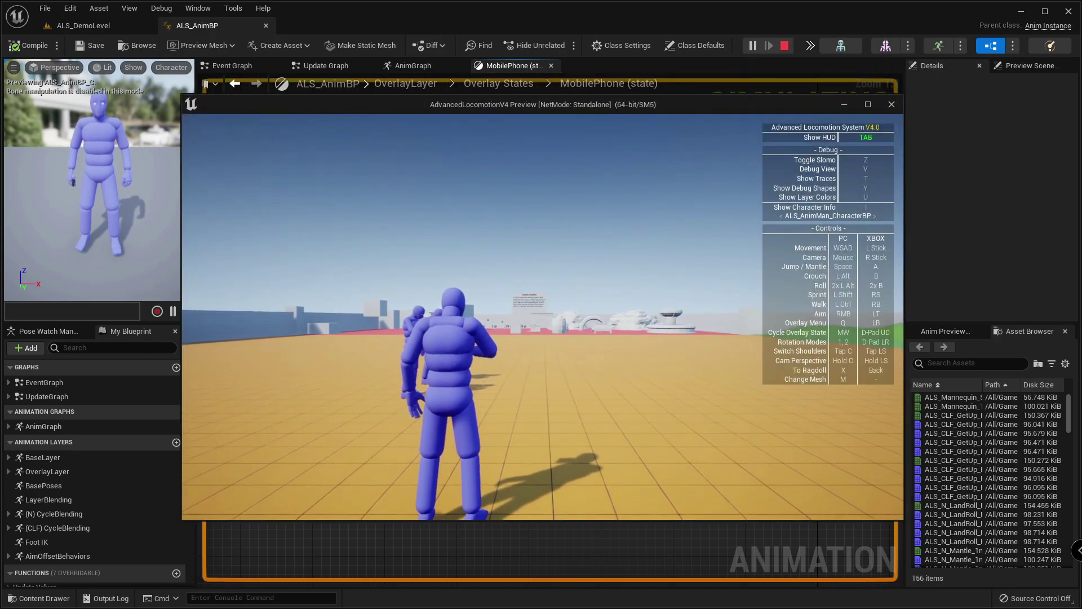
key(semicolon)
key(a)
key(w)
key(w)
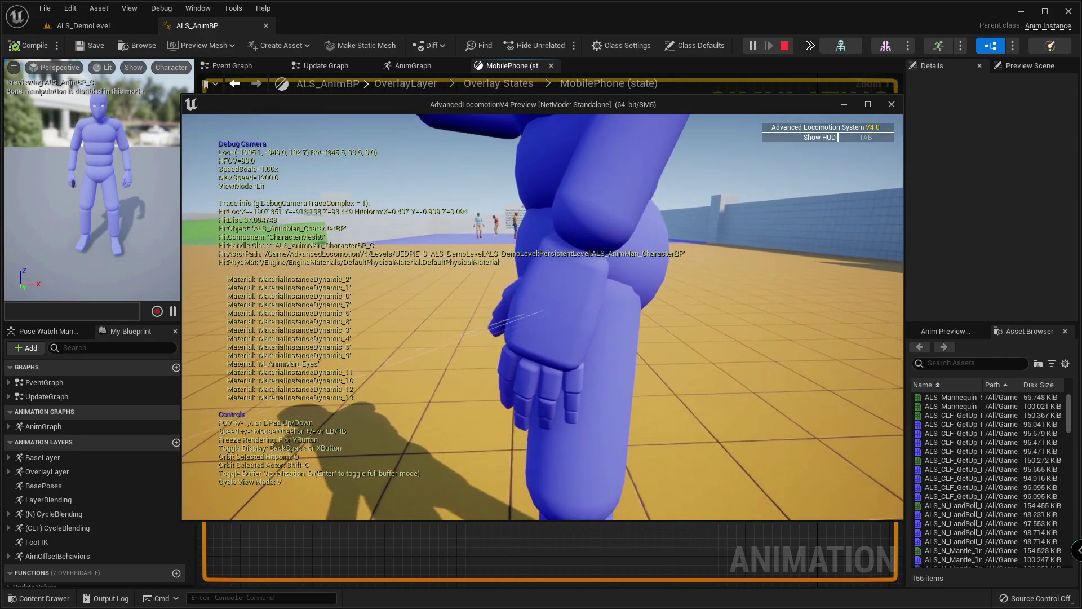
key(a)
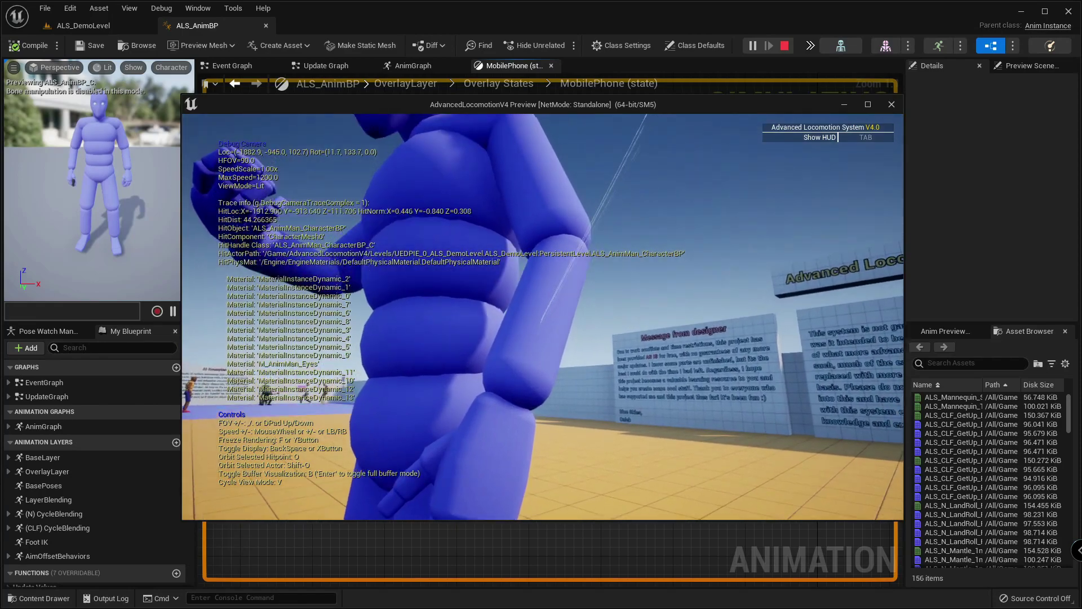
key(Escape)
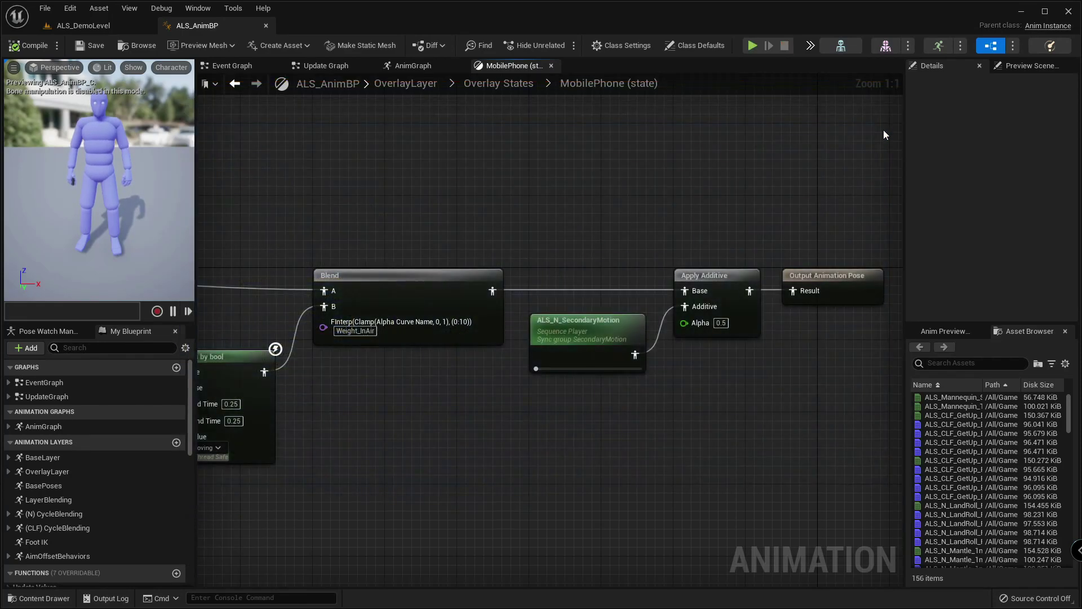
- Return to the OverlayLayer graph of ALS_AnimBP and open the ALS_PhoneIdle_Pose animation
click(84, 26)
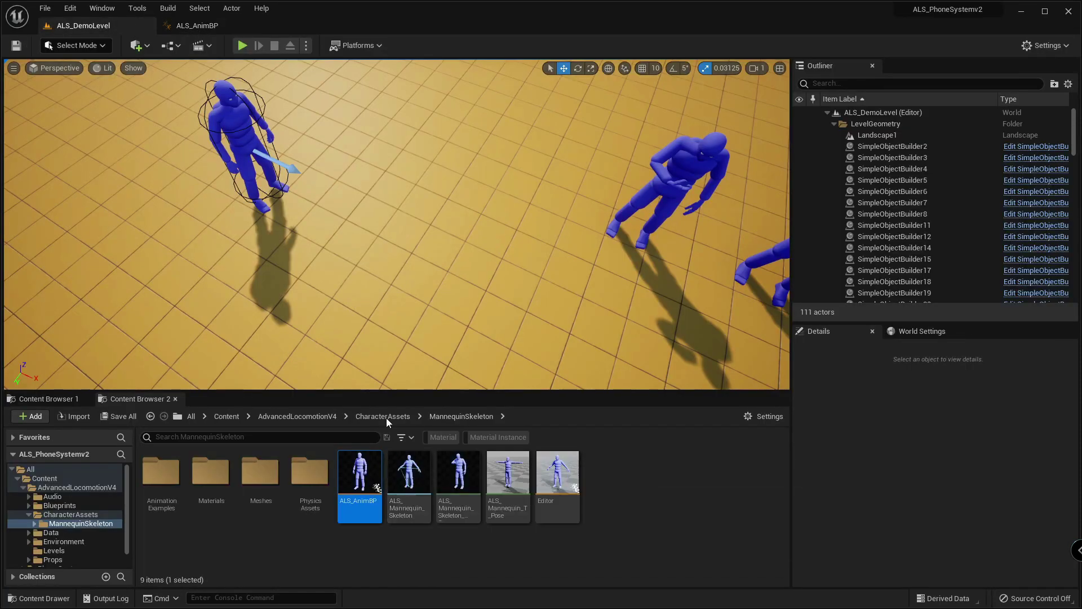
click(197, 25)
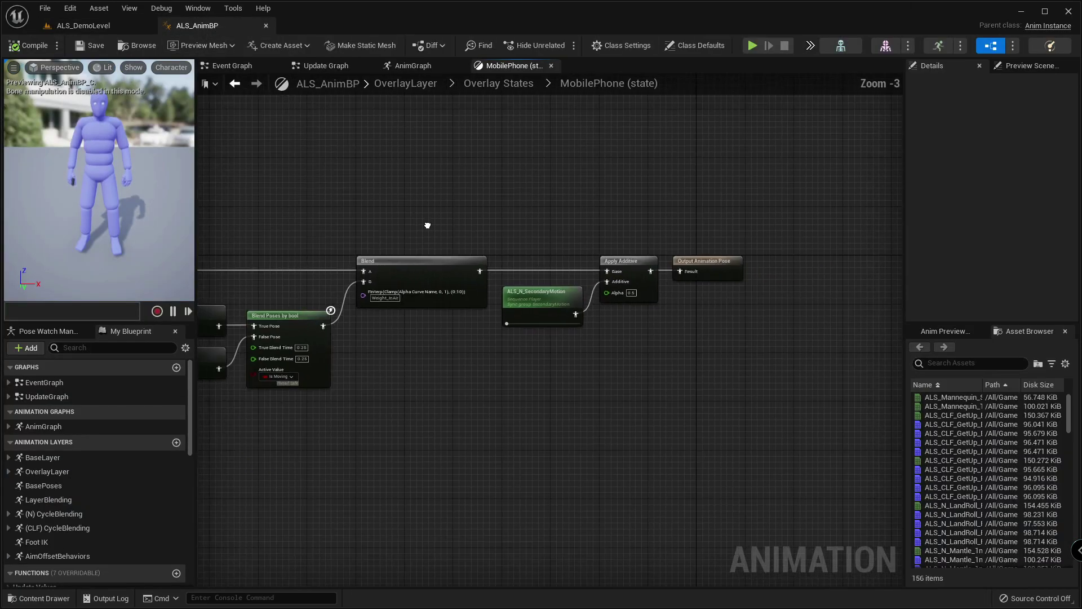
click(406, 83)
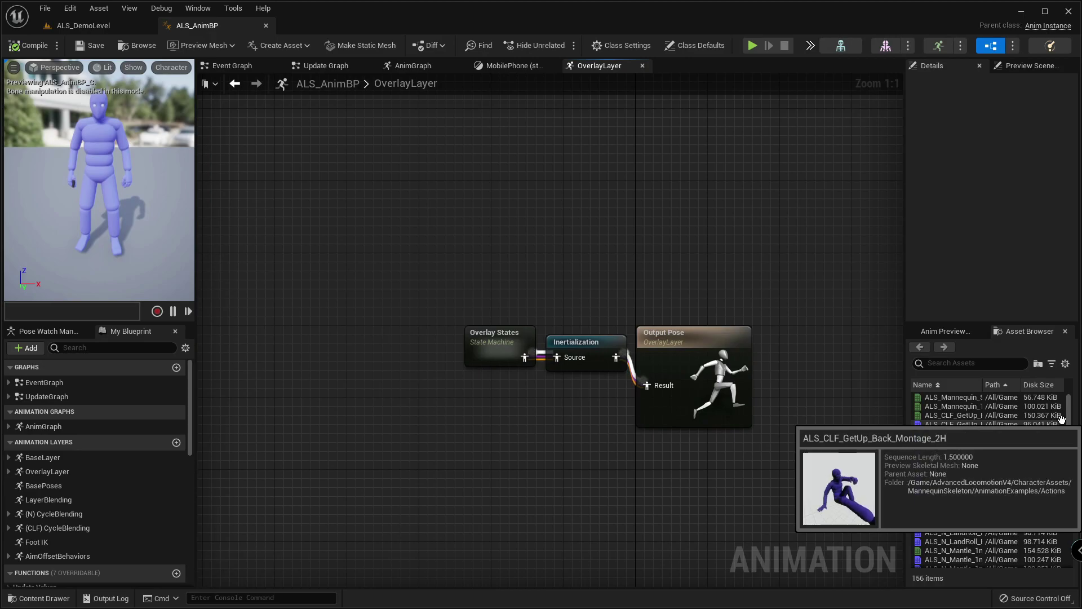
drag(1069, 418, 1064, 559)
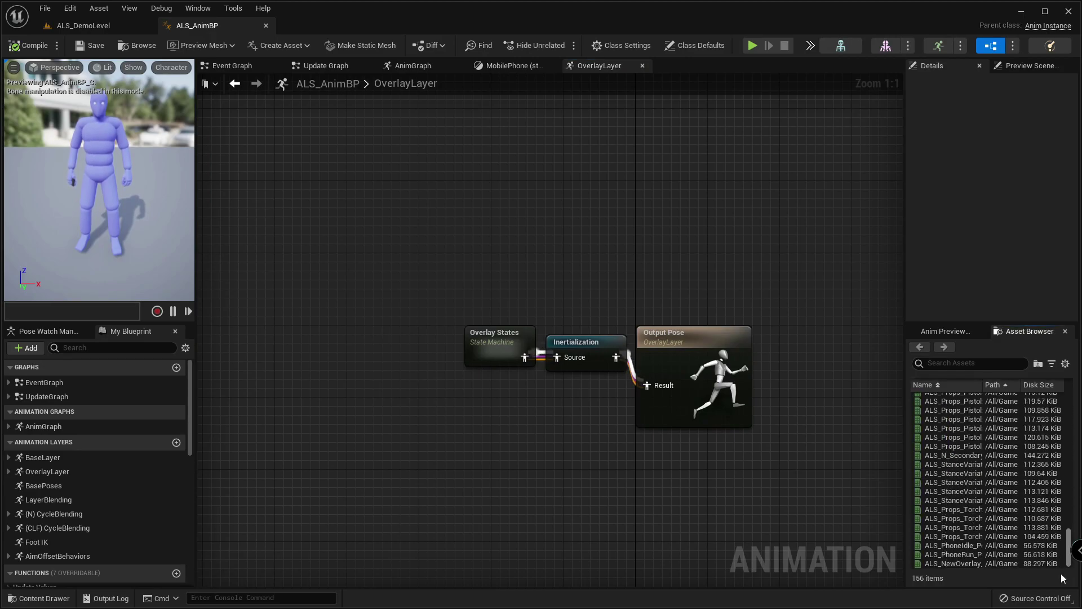
double_click(958, 545)
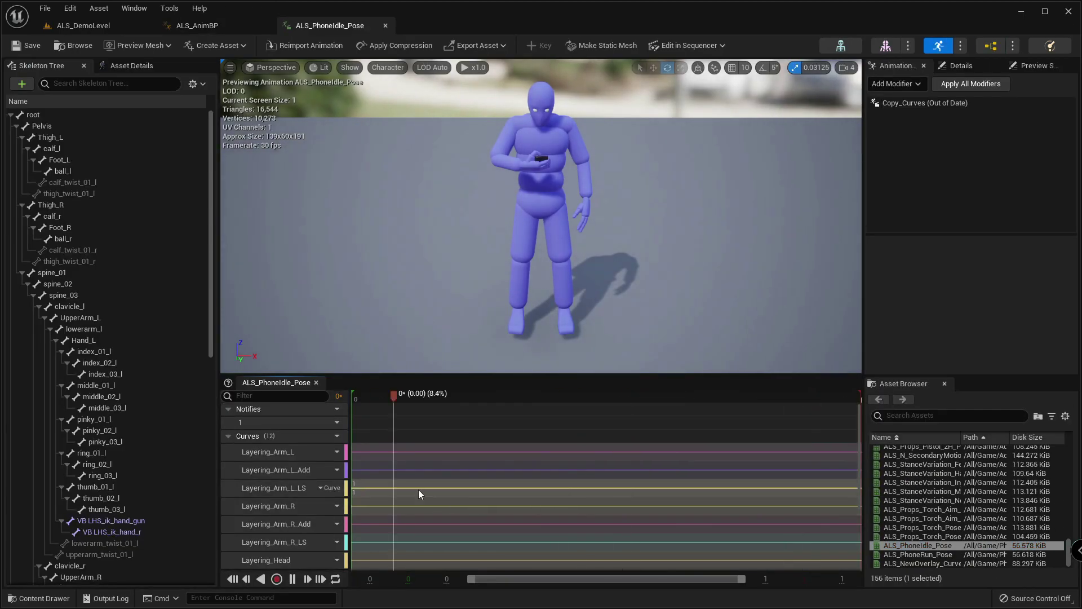
- Inspect the Layering_Arm_L_Add curve at the start of the animation and return to the curve list
drag(421, 397, 287, 393)
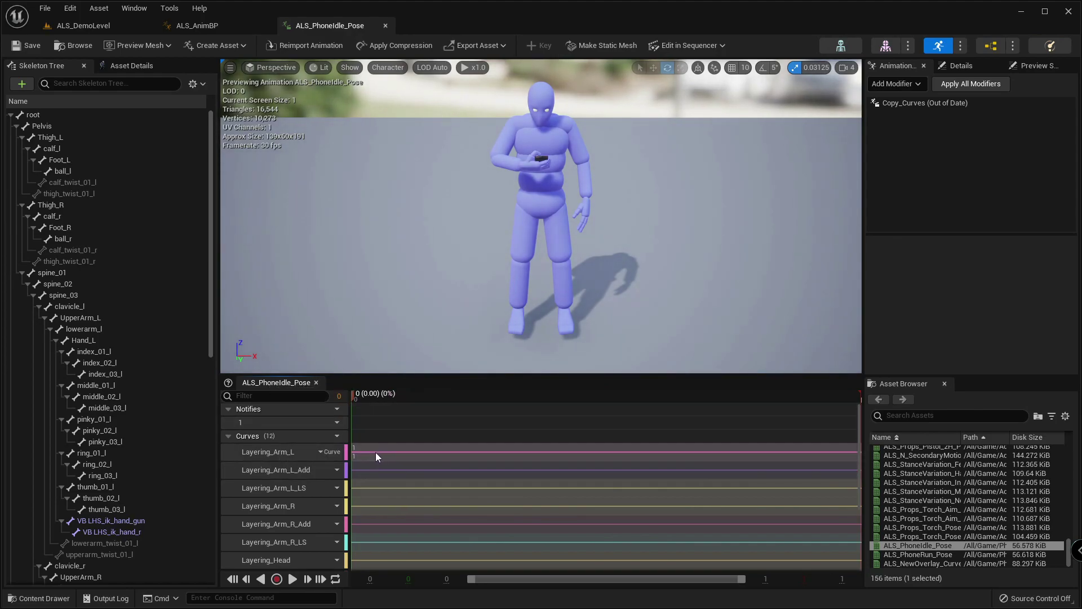
double_click(368, 470)
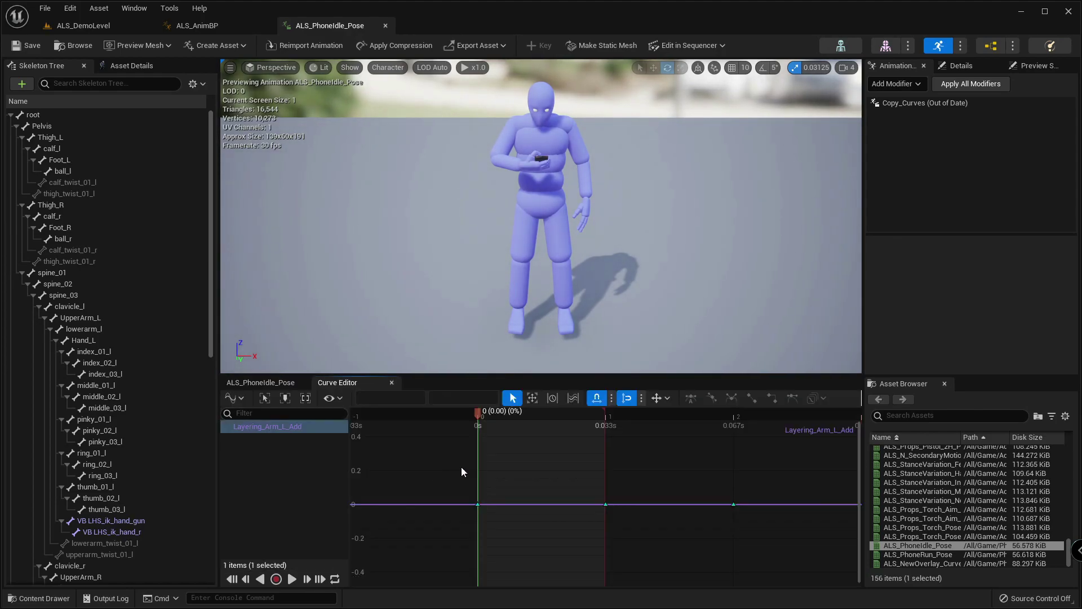
click(303, 383)
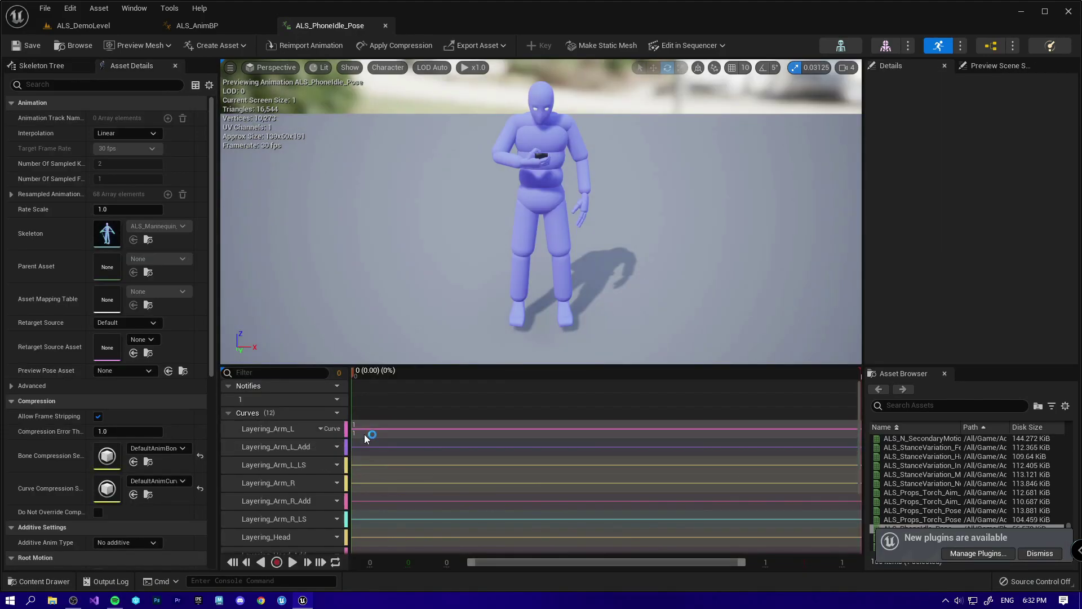
- Open the Layering_Arm_L curve of ALS_PhoneIdle_Pose, set all its keys to 0.5 and save the animation
double_click(364, 433)
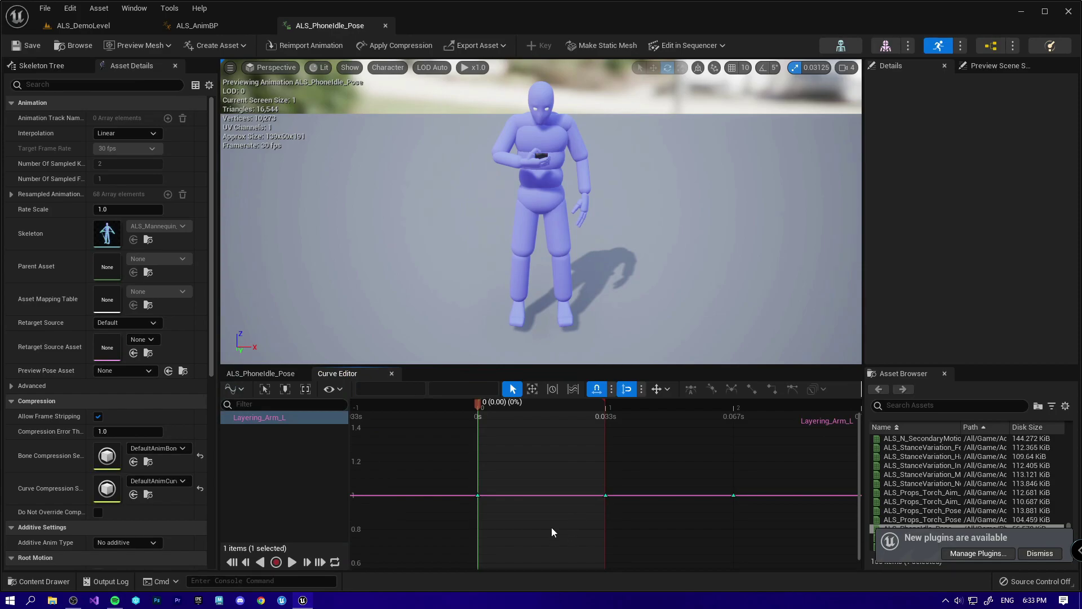
drag(453, 448, 533, 523)
drag(581, 477, 713, 536)
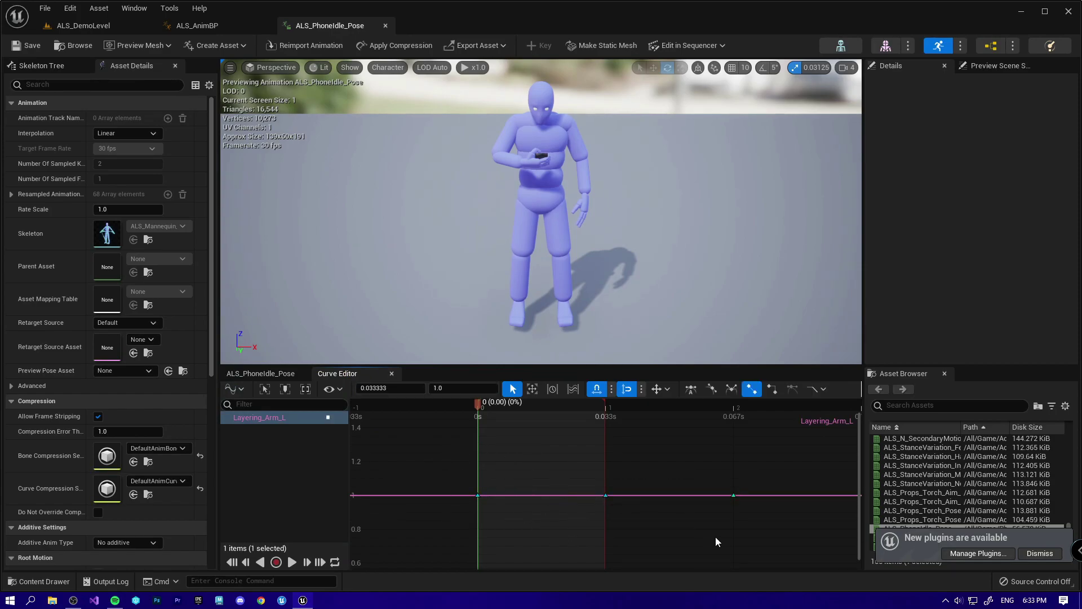
click(749, 538)
drag(580, 553, 565, 543)
click(437, 475)
scroll(434, 477, down, 3)
drag(413, 430, 739, 555)
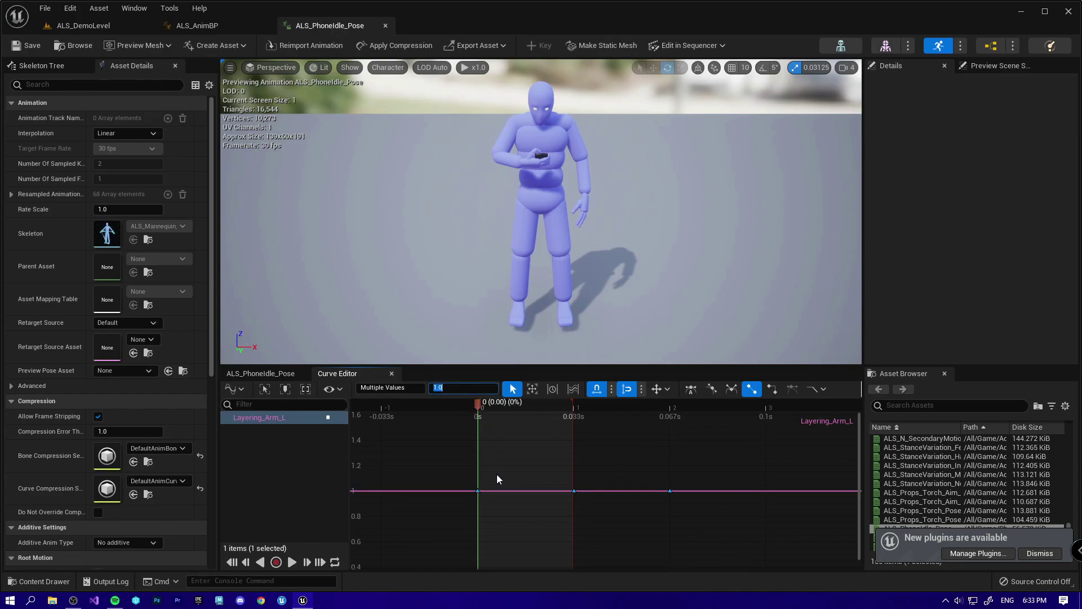
text(0.5)
key(Return)
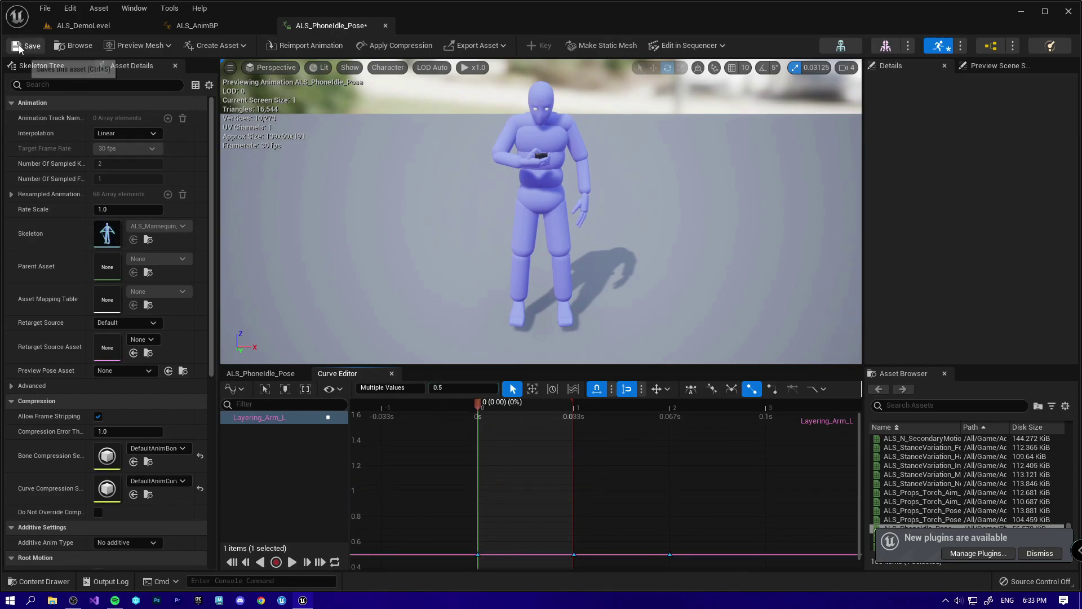
- Play ALS_DemoLevel with the MobilePhone overlay and move the character to test the arm layering, ending the preview when done
click(52, 26)
click(242, 45)
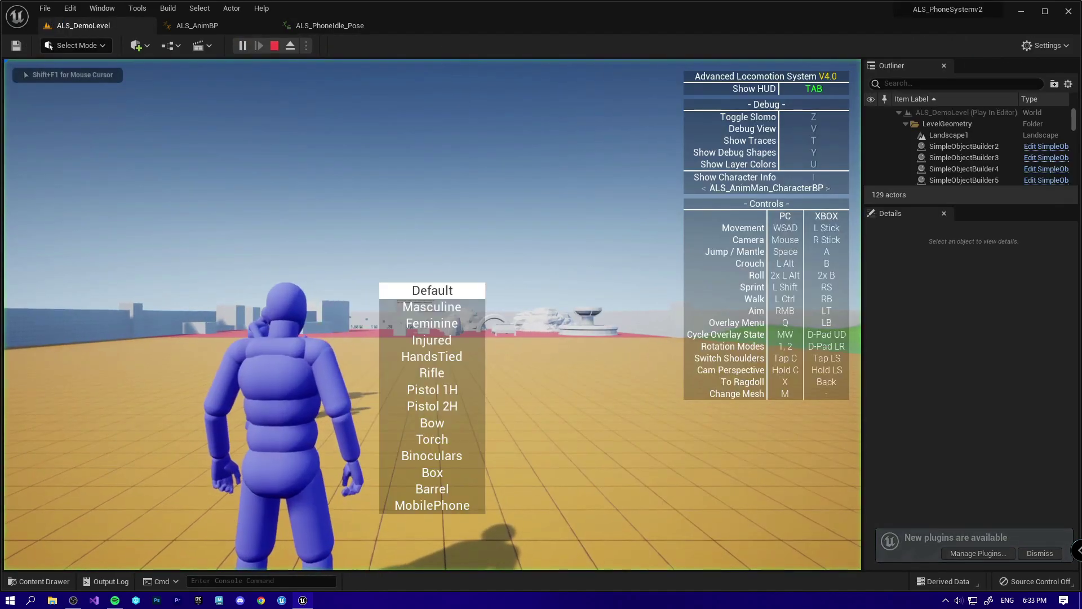
scroll(439, 396, up, 1)
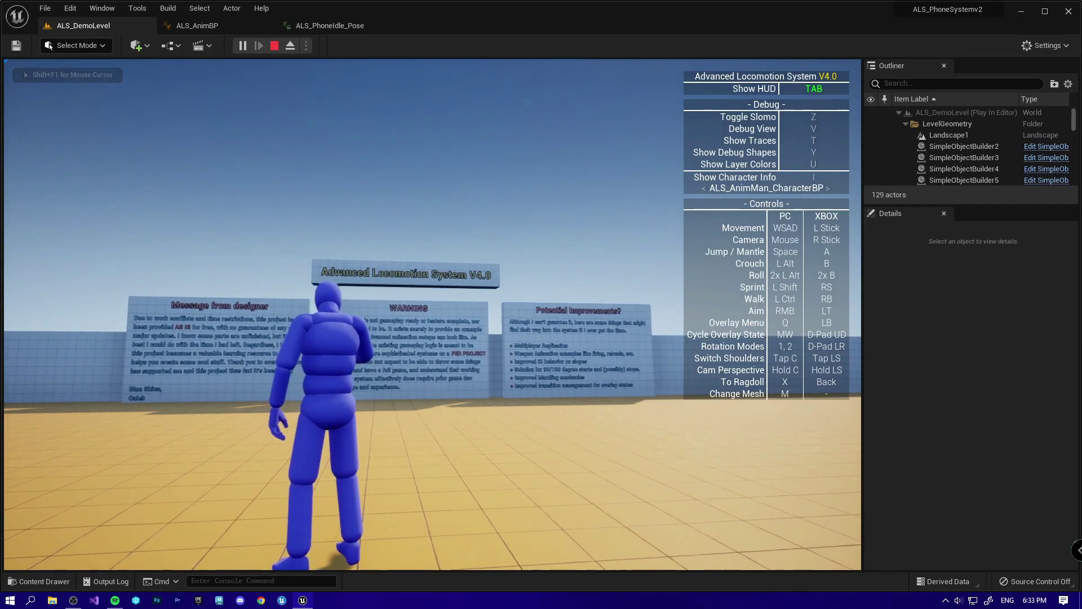
key(w)
key(w)
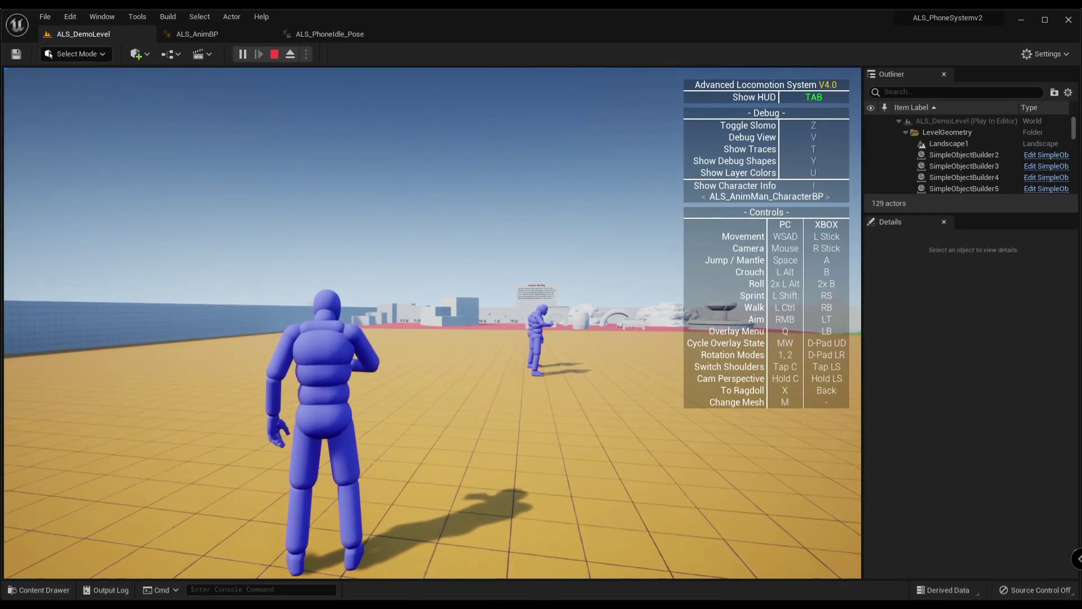
key(Escape)
- Set all keys of the Layering_Arm_L curve in ALS_PhoneIdle_Pose to 0.25
click(330, 33)
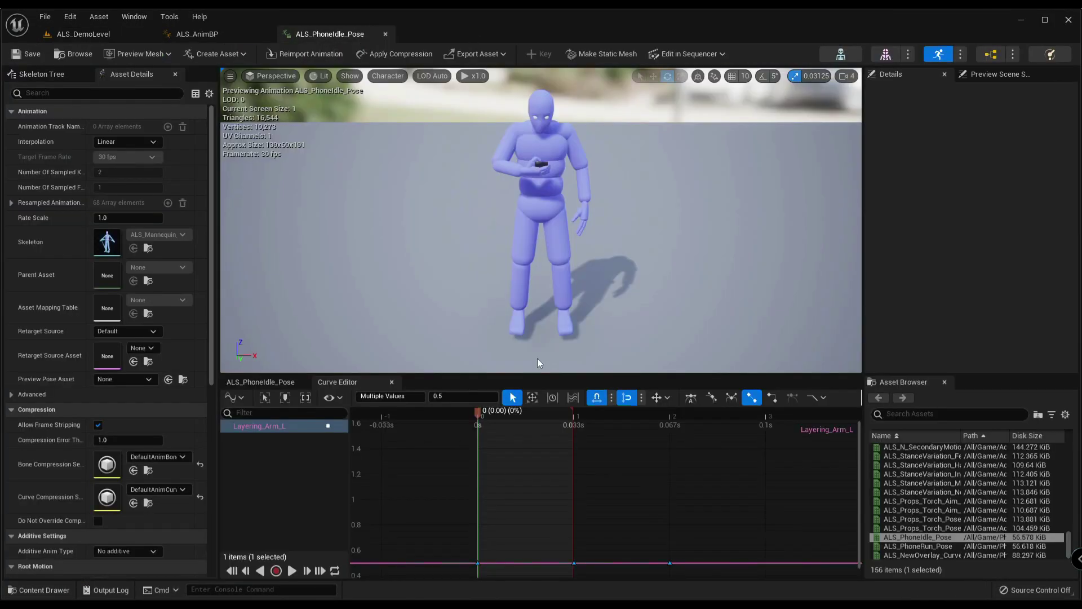
click(470, 397)
text(.2)
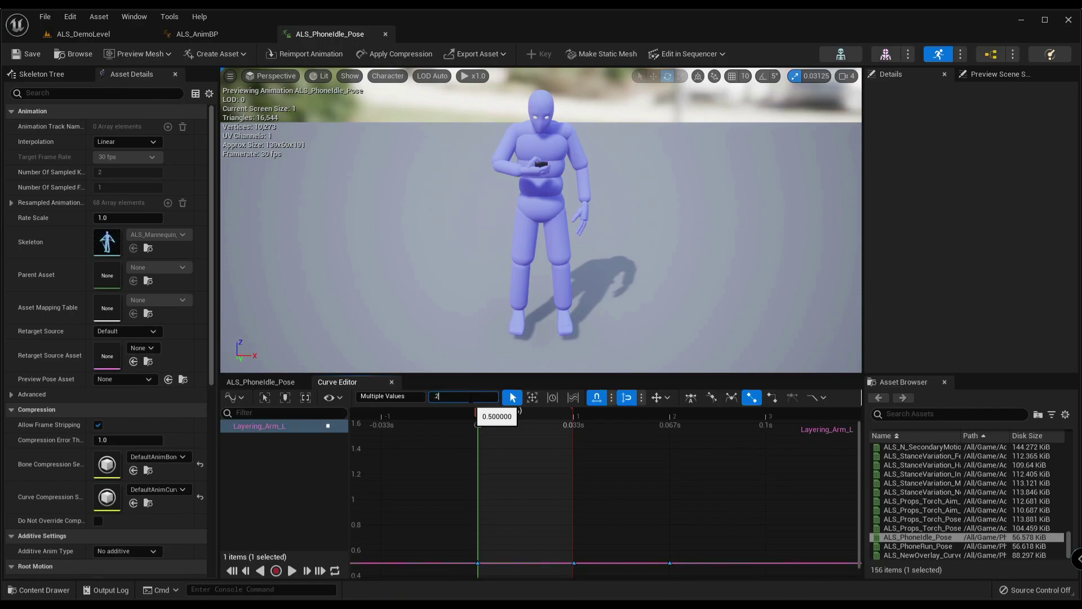
text(5)
key(Return)
- Open the Layering_Arm_L_Add curve, set all its keys to 1 and save the animation
click(258, 384)
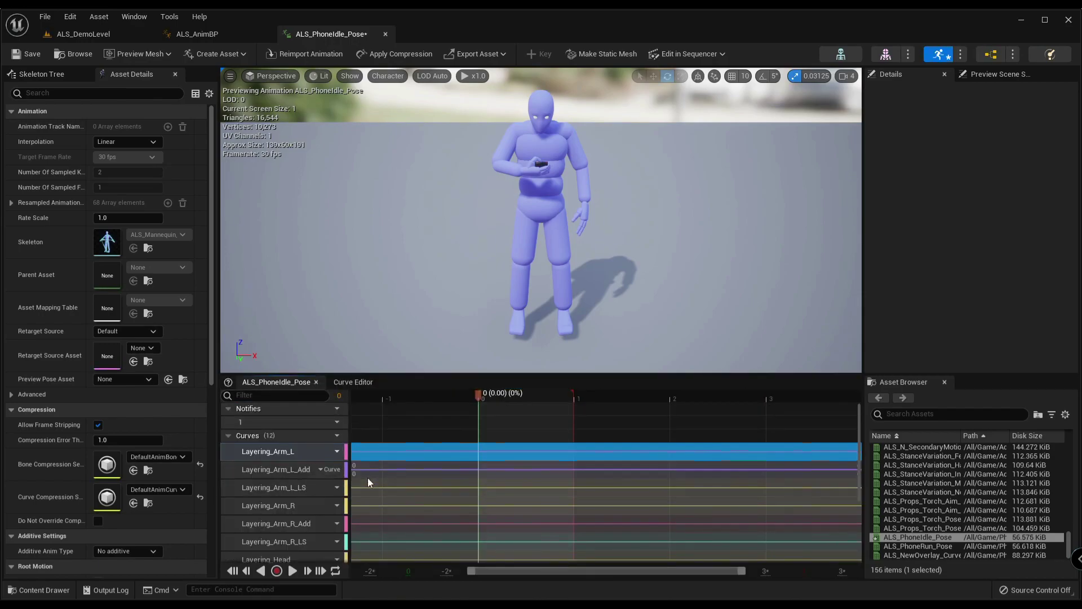
double_click(367, 471)
drag(755, 555, 755, 555)
text(1)
key(Return)
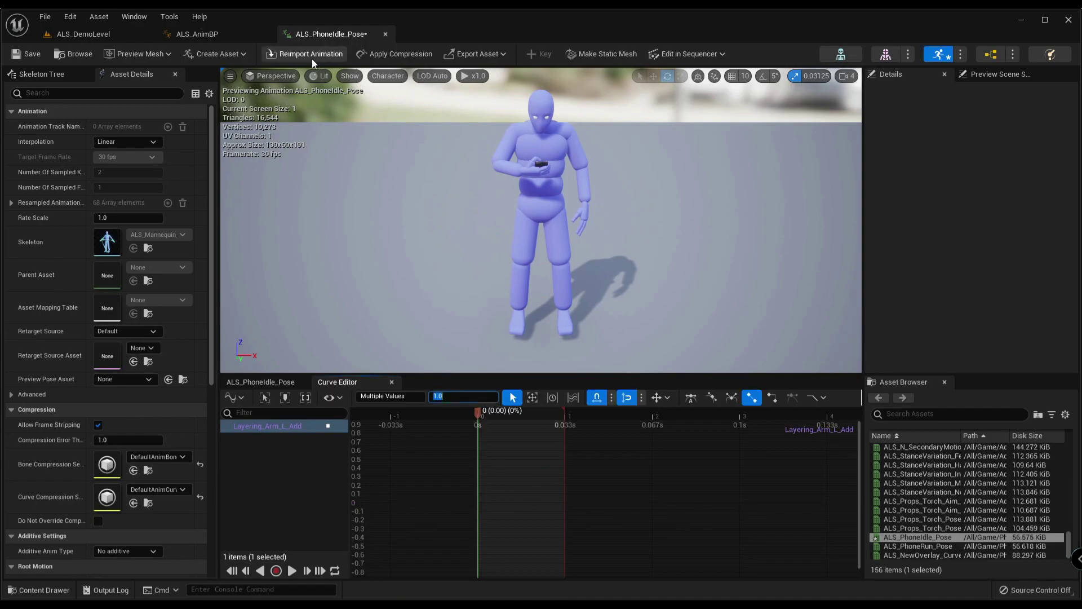
click(20, 58)
- Play ALS_DemoLevel again, choose the MobilePhone overlay and check the additive arm motion, ending the preview when done
click(68, 36)
click(242, 54)
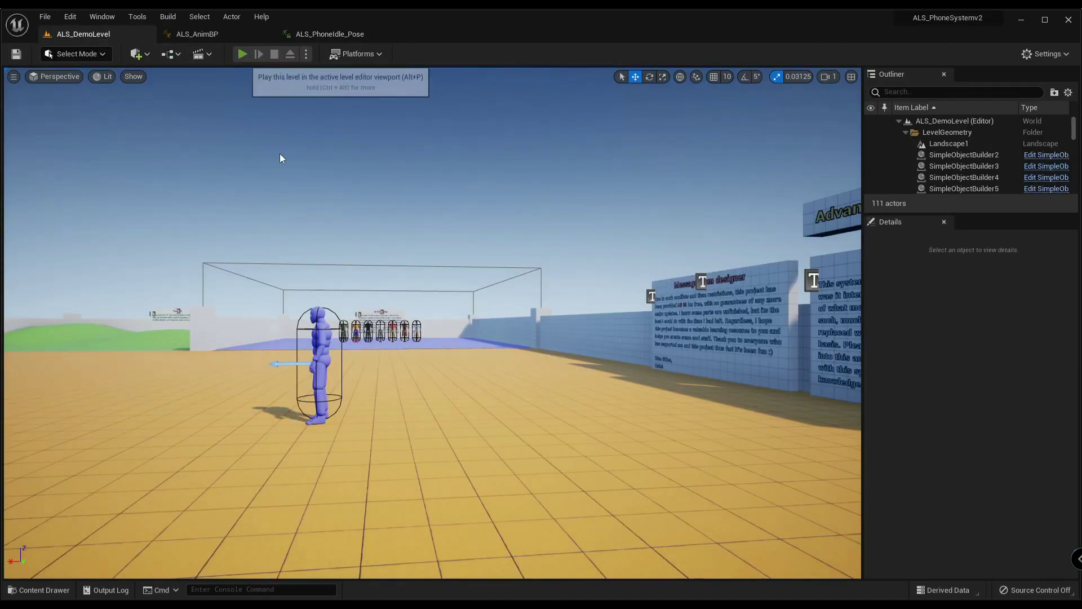
click(279, 154)
key(q)
scroll(432, 323, up, 1)
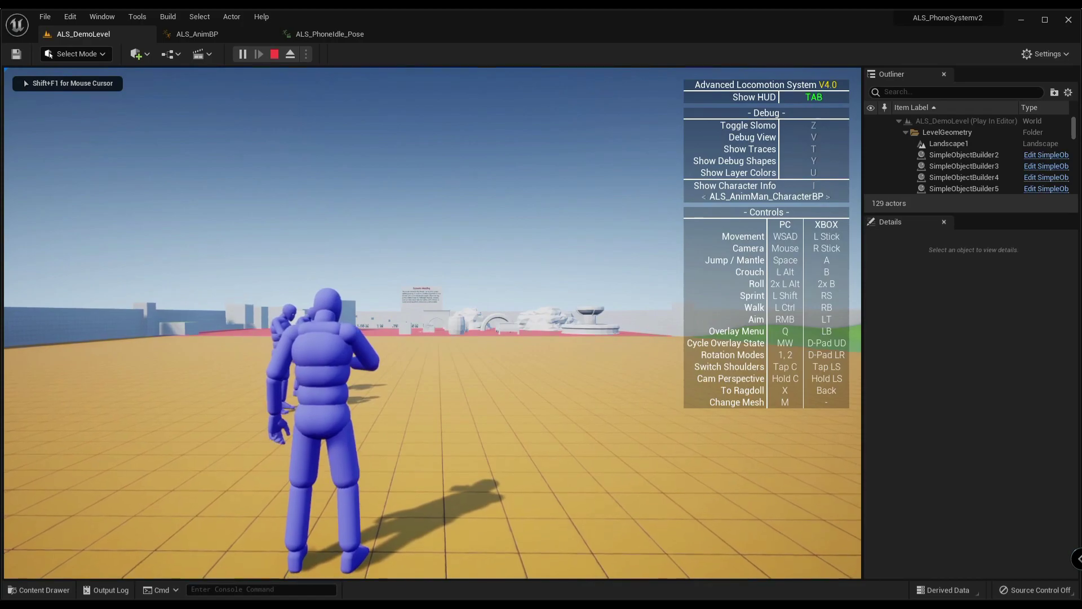
key(w)
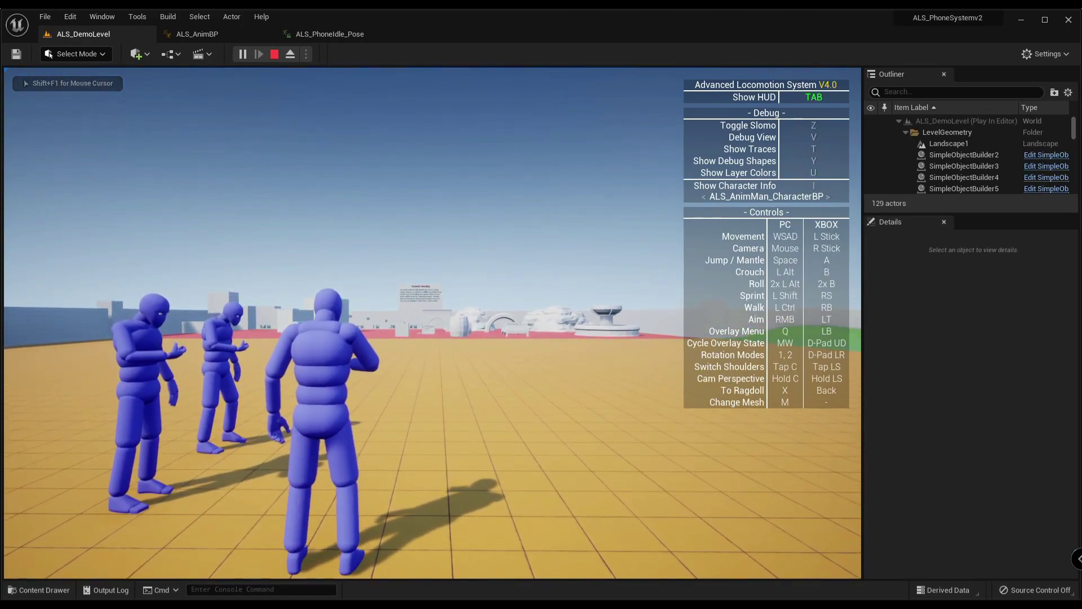
key(Escape)
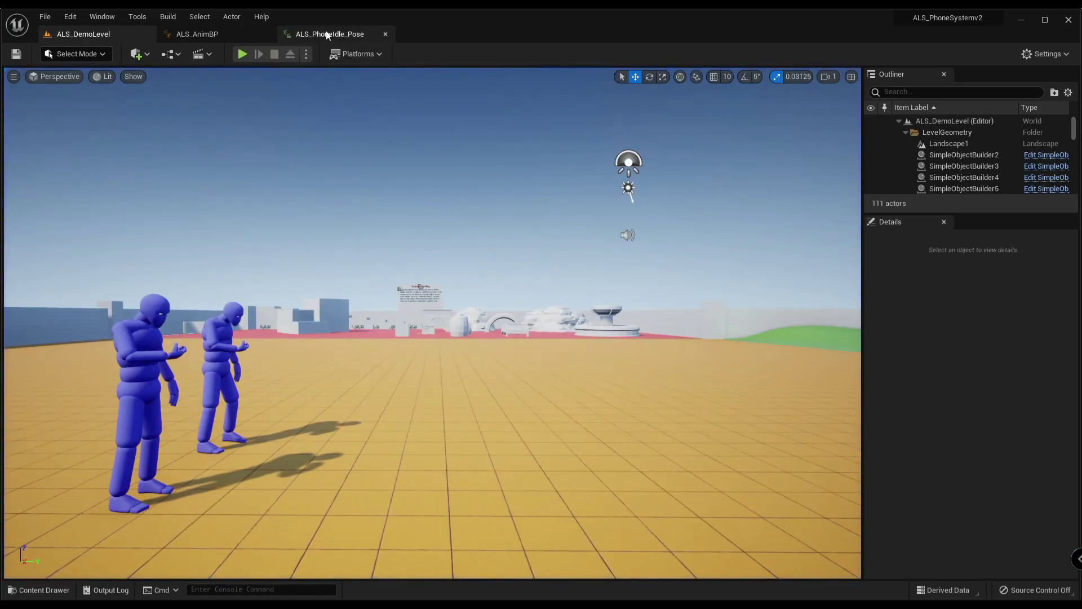
- Set the Layering_Arm_L_Add keys in ALS_PhoneIdle_Pose to 0.5, save the animation and save all from the demo level
click(328, 35)
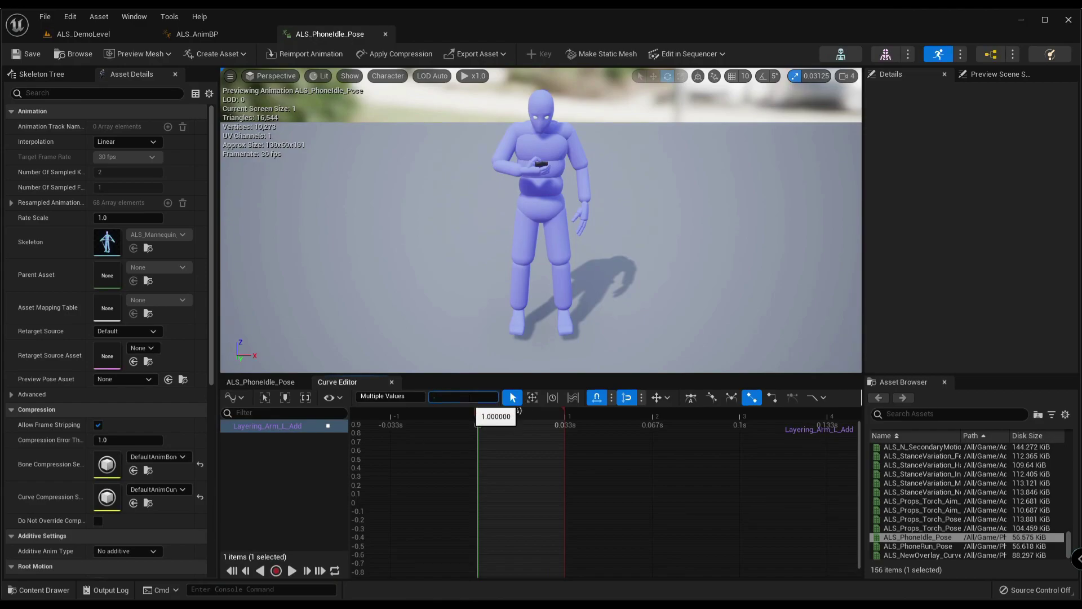
text(0.5)
key(Return)
click(15, 55)
click(84, 34)
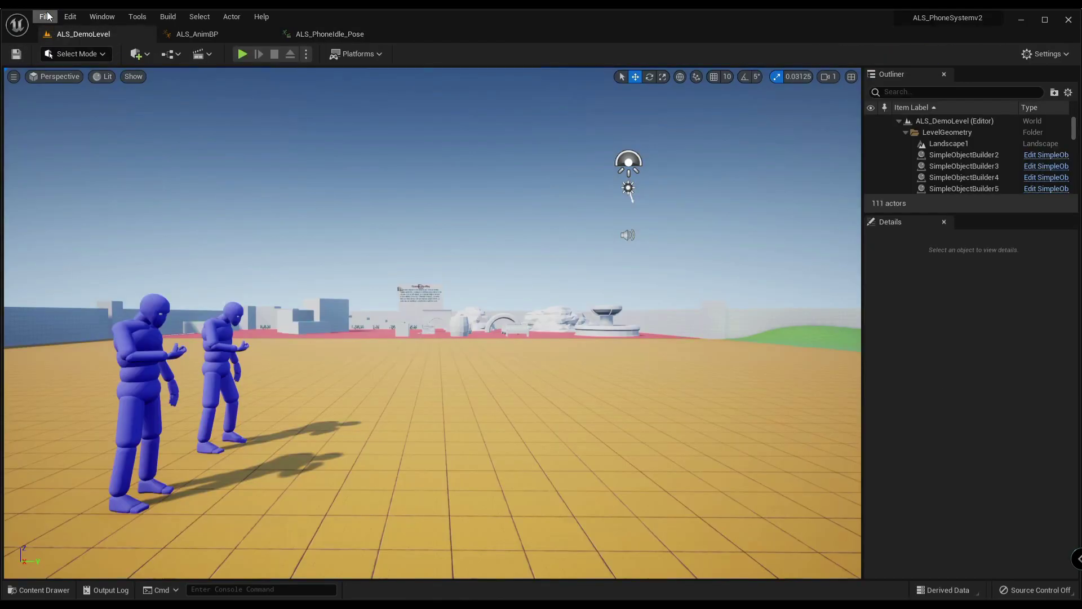
click(45, 17)
click(75, 142)
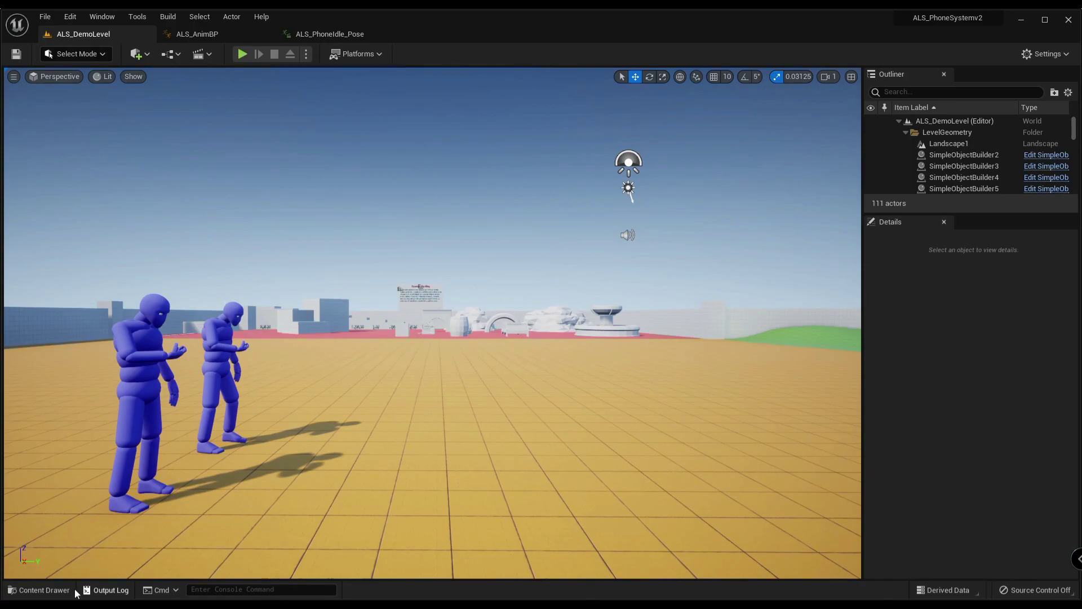
- Browse to the PhoneSystem/Core folder and dock the content browser in the level editor layout
click(45, 589)
double_click(260, 453)
double_click(214, 477)
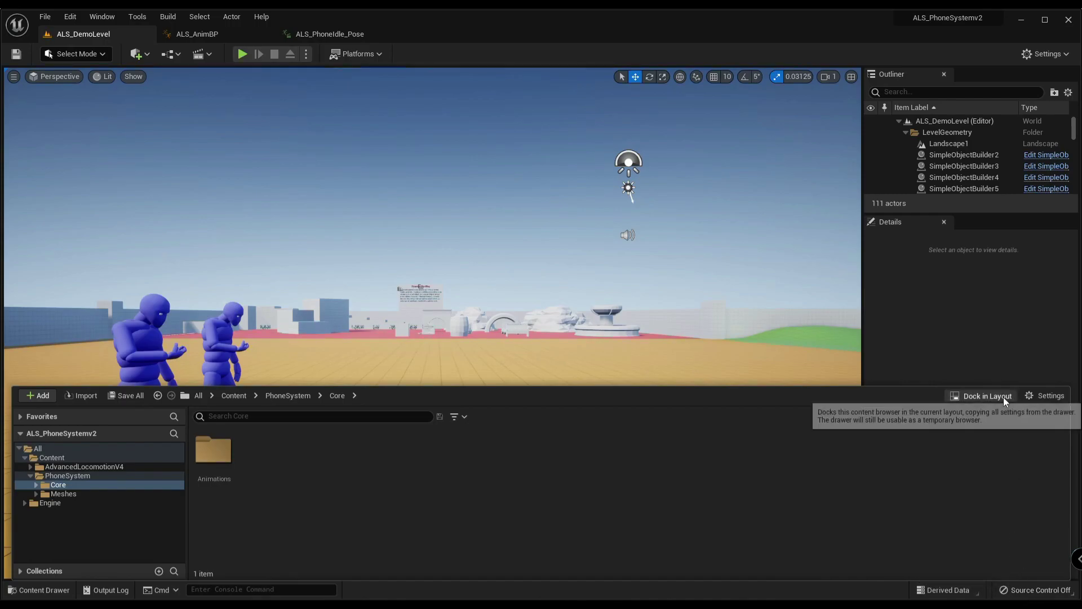
click(986, 395)
- Open the ALS_PhoneRun_Pose animation from the Animations/Movement folder
click(167, 498)
double_click(167, 499)
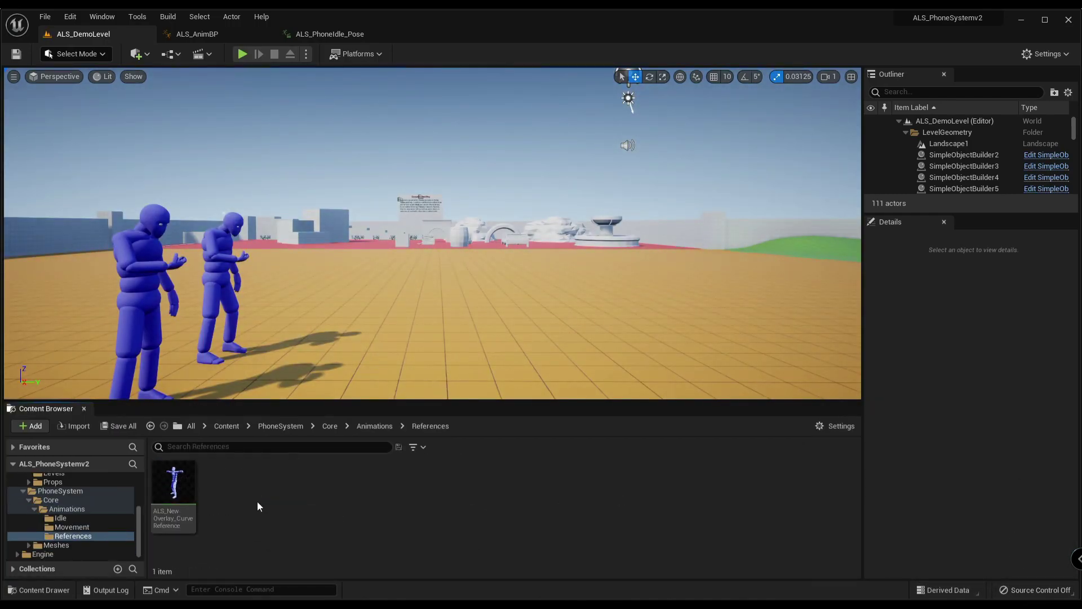
click(374, 427)
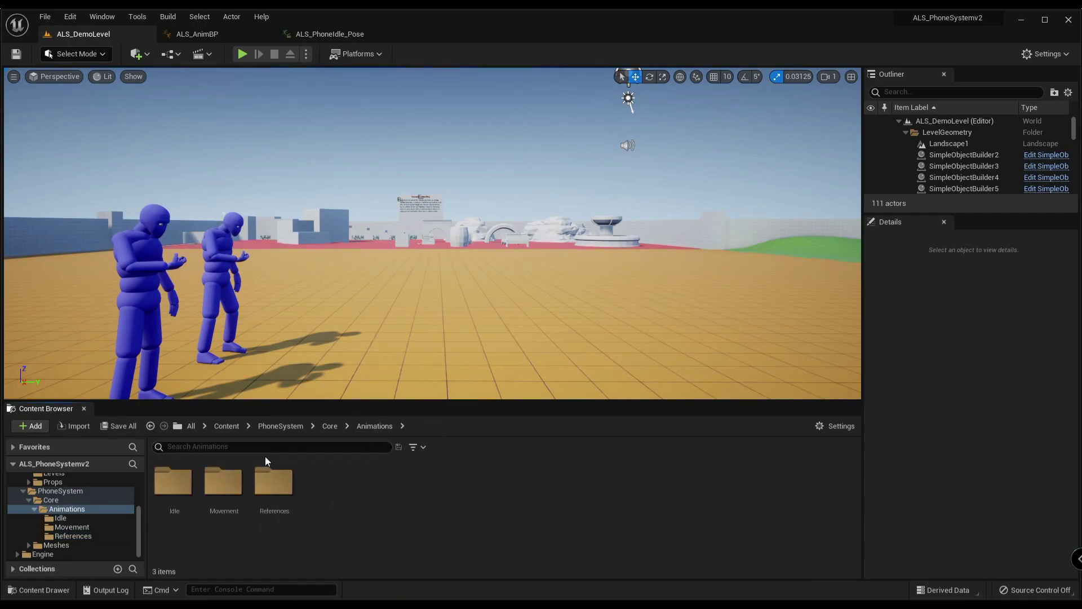
double_click(223, 482)
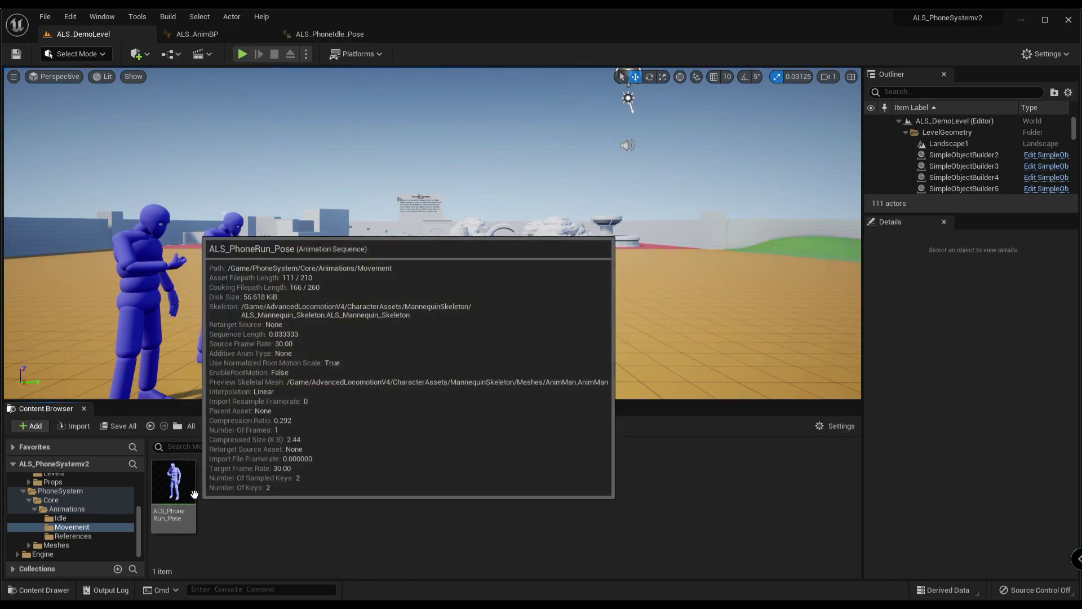
double_click(171, 478)
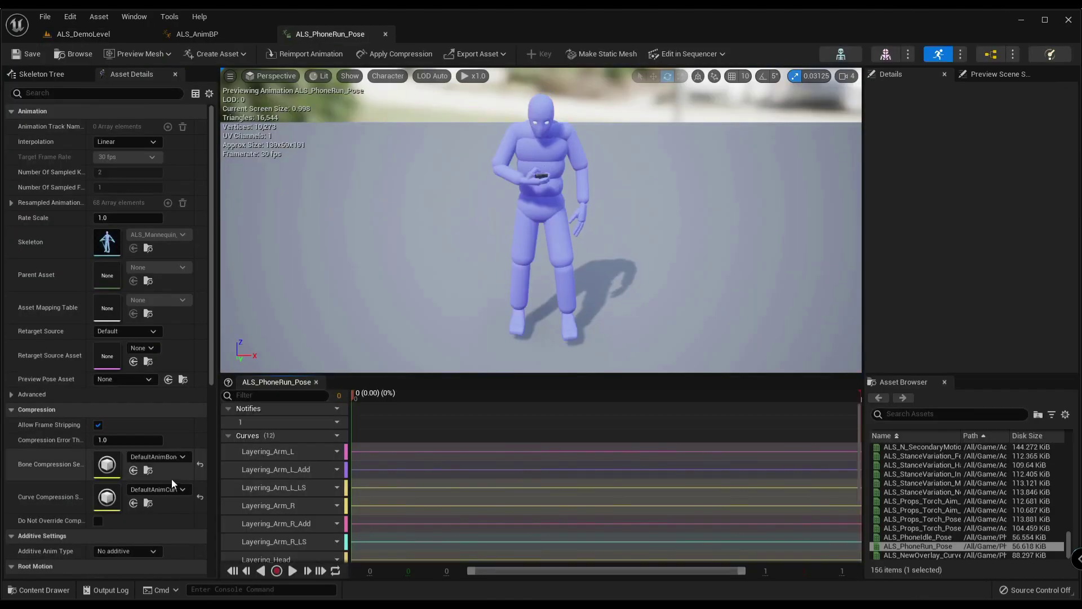
- Set the Layering_Arm_L_Add curve keys in ALS_PhoneRun_Pose to 0.5
scroll(393, 451, down, 3)
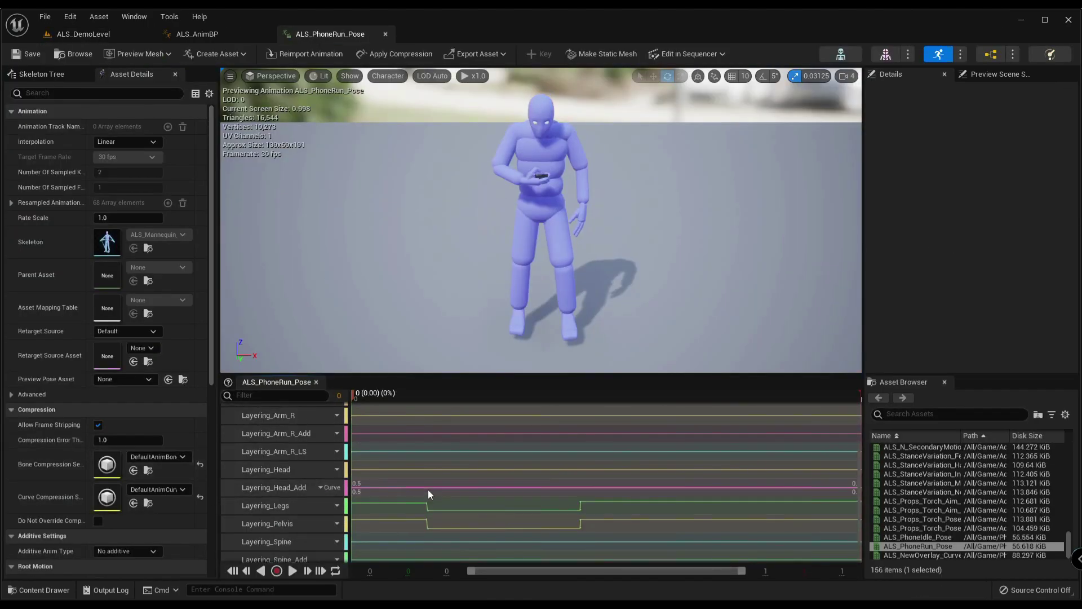
scroll(417, 463, up, 3)
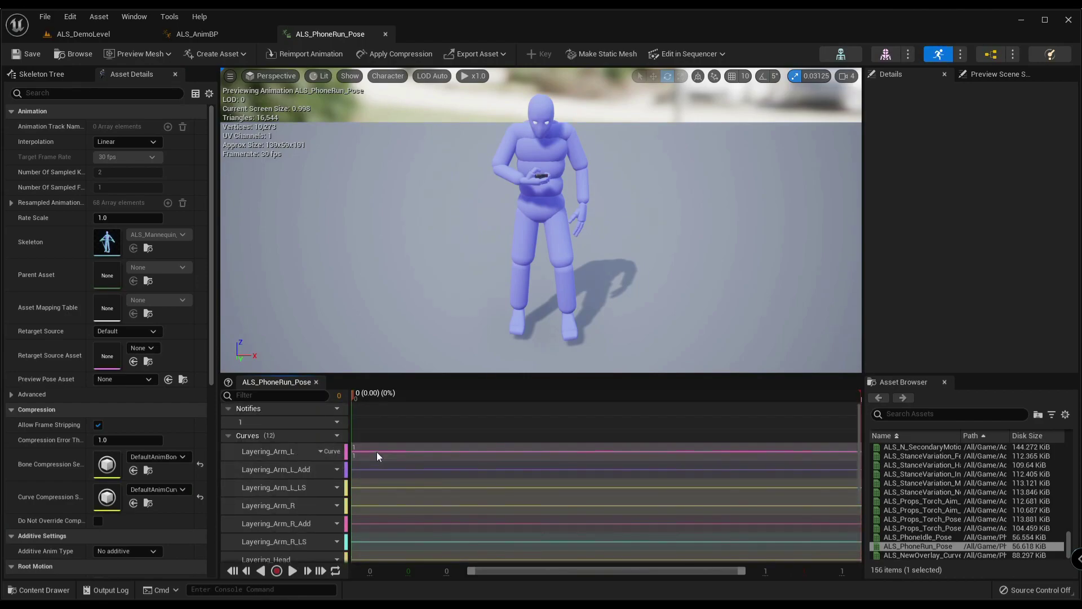
double_click(373, 469)
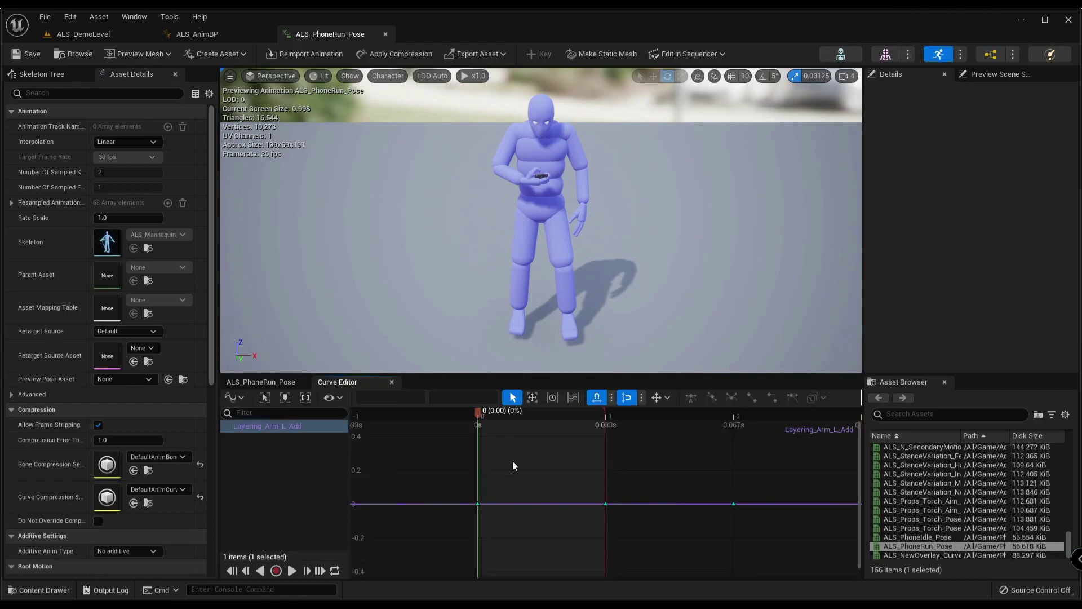
scroll(479, 518, down, 1)
drag(692, 530, 690, 529)
text(1)
key(Return)
- Set all Layering_Arm_L curve keys in ALS_PhoneRun_Pose to 0.8 and save the animation
click(269, 380)
double_click(431, 451)
drag(442, 423, 744, 536)
click(445, 396)
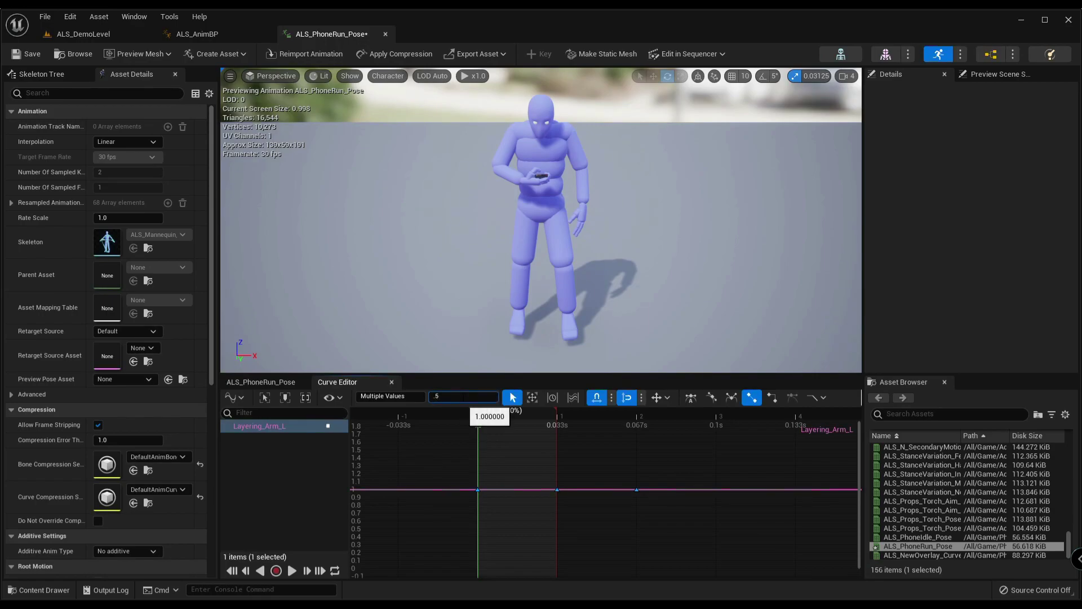
text(.8)
key(Return)
- Play ALS_DemoLevel, choose the MobilePhone overlay, run the character and show its animation curve values and states
click(58, 37)
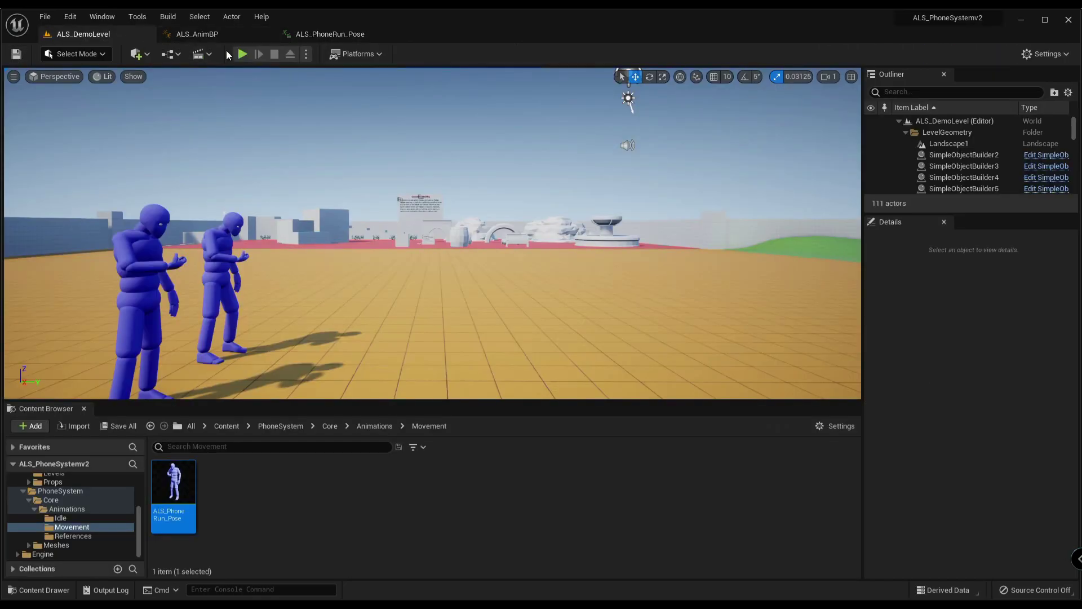
click(240, 55)
key(q)
key(w)
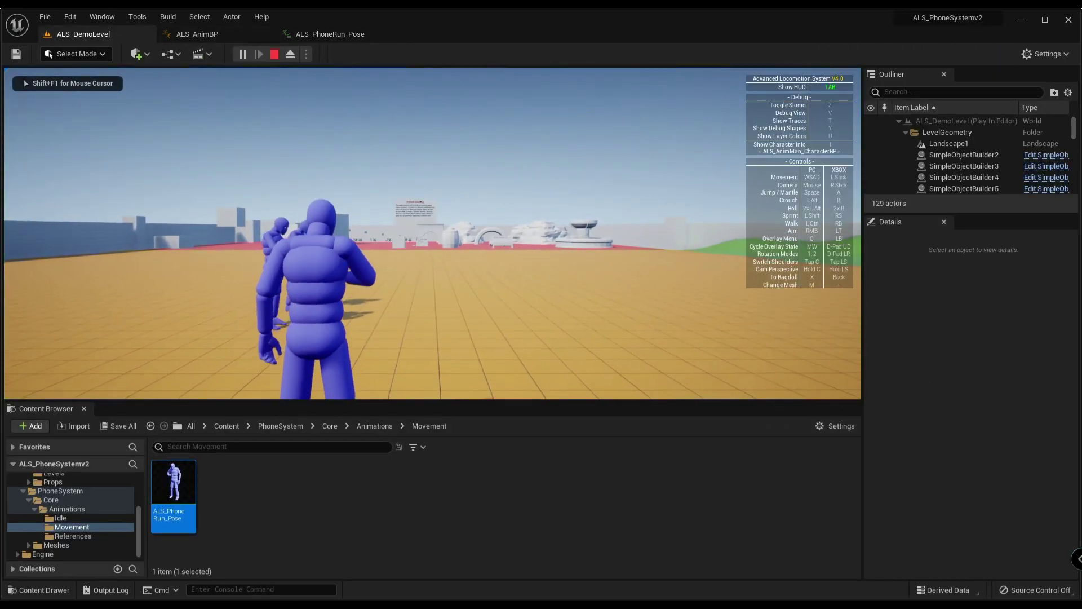
key(w)
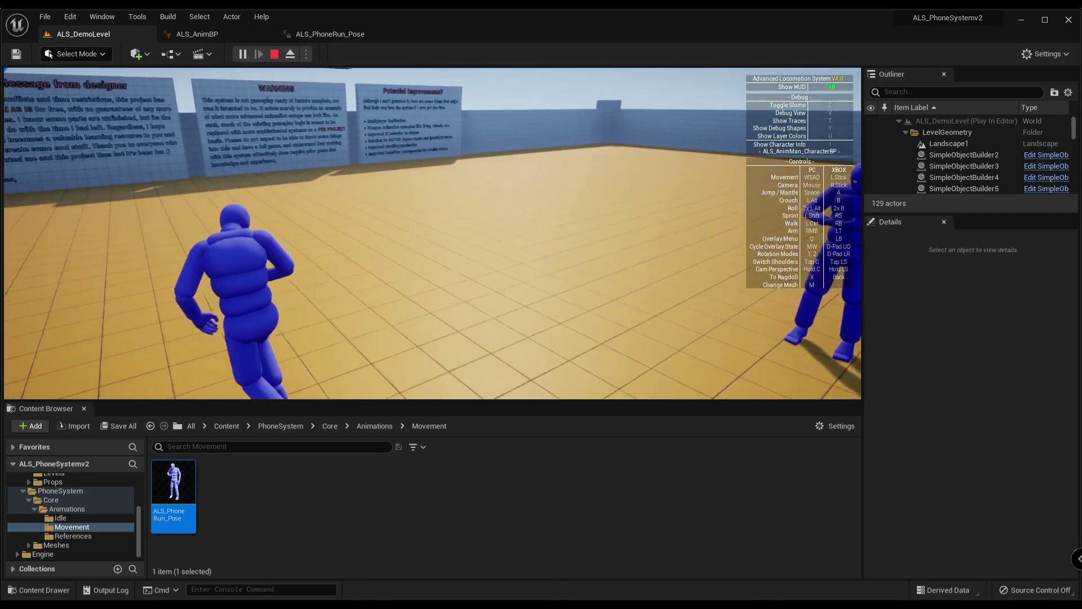
key(i)
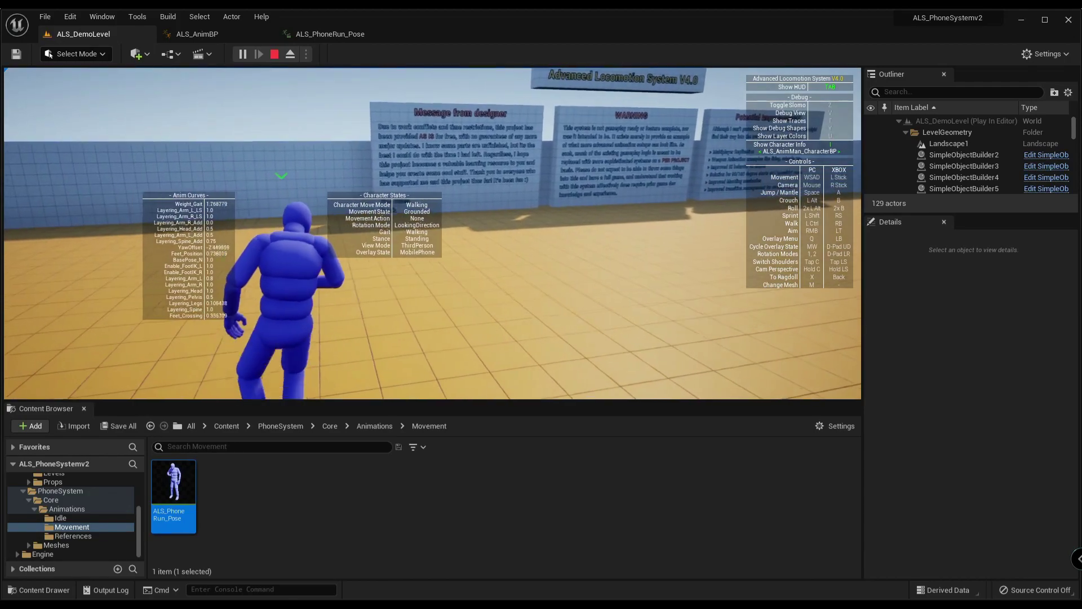
- Check the phone arm motion while running and sprinting in full screen with the HUD hidden, and end the preview
key(F11)
key(Tab)
key(w)
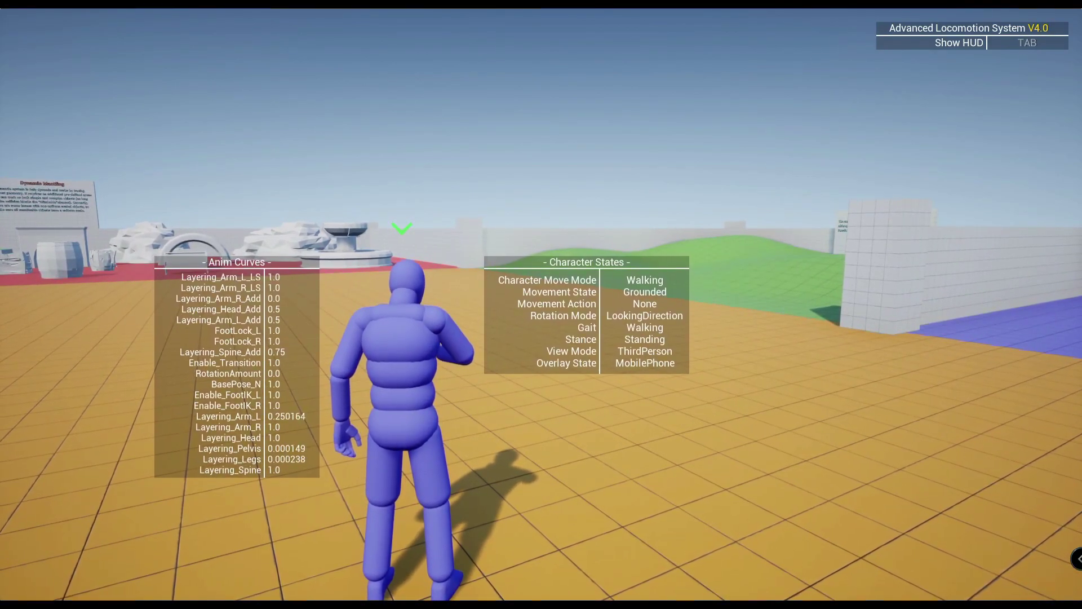
key(w)
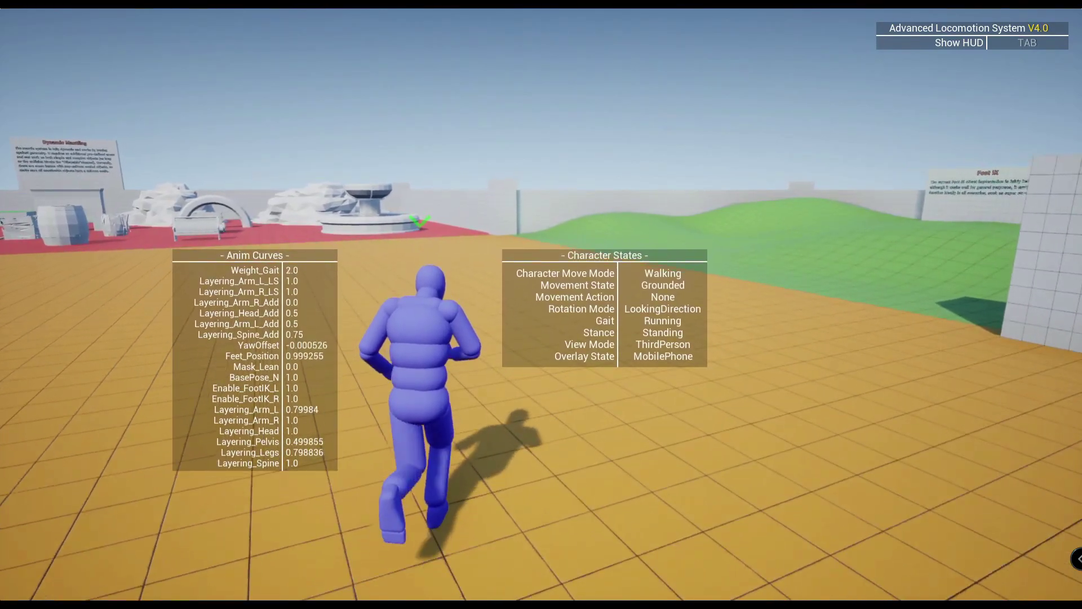
key(shift)
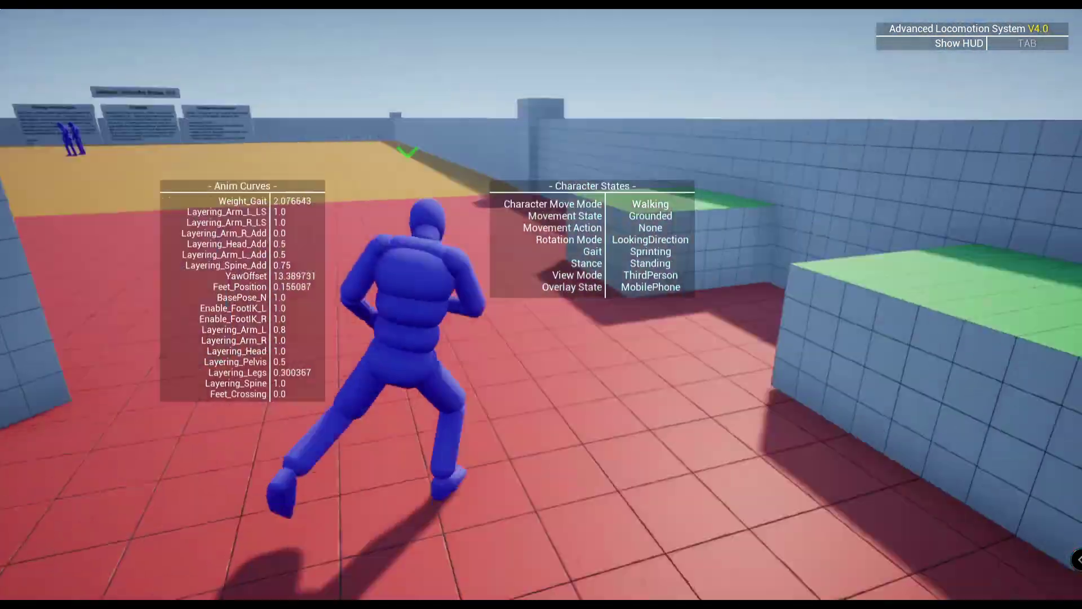
key(a)
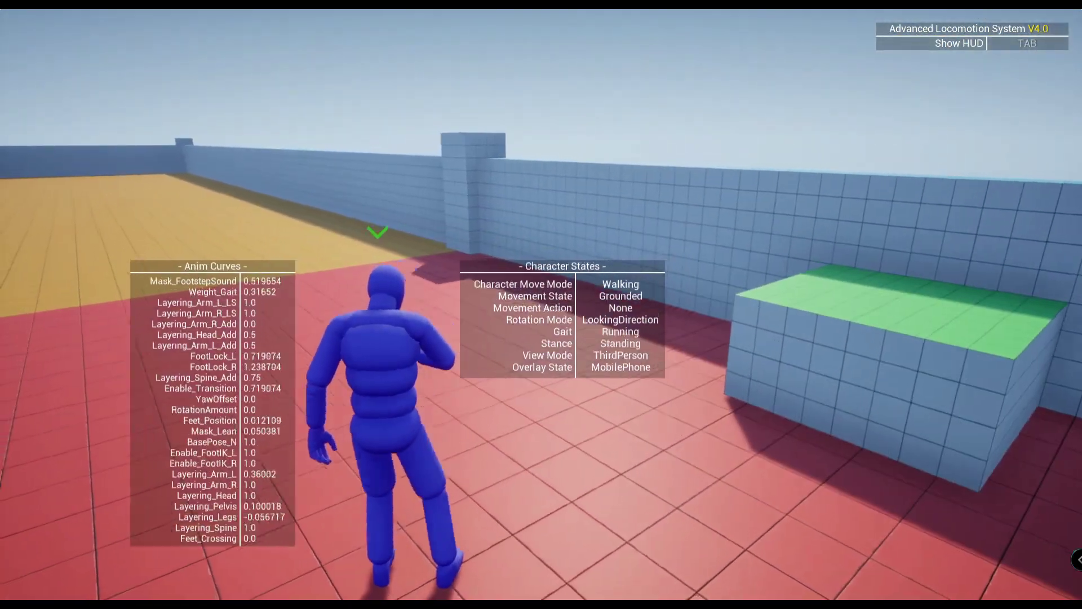
key(w)
key(w)
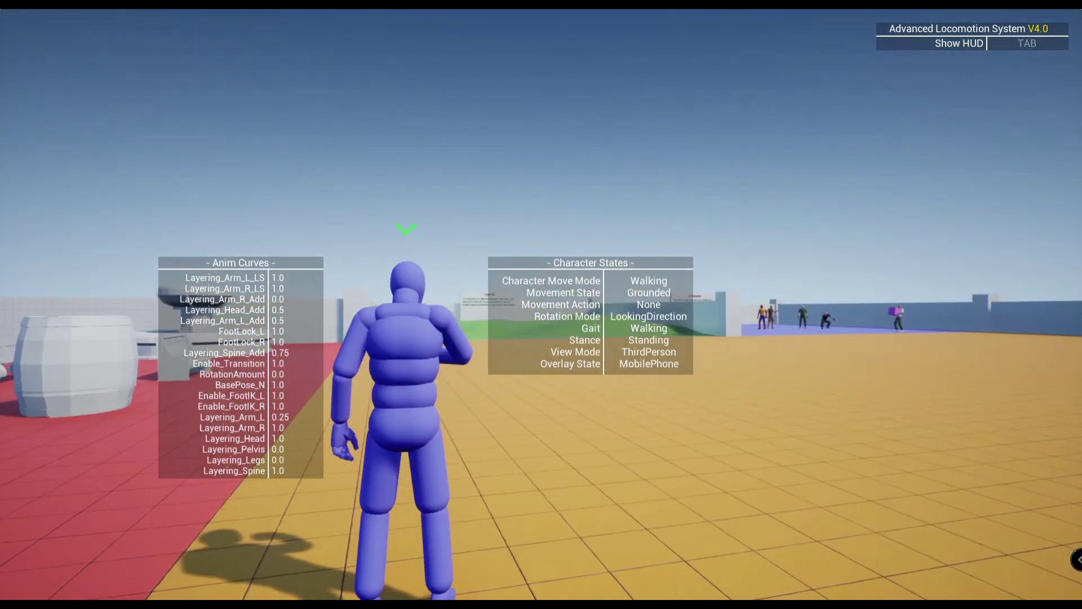
key(Escape)
key(F11)
click(51, 19)
click(79, 139)
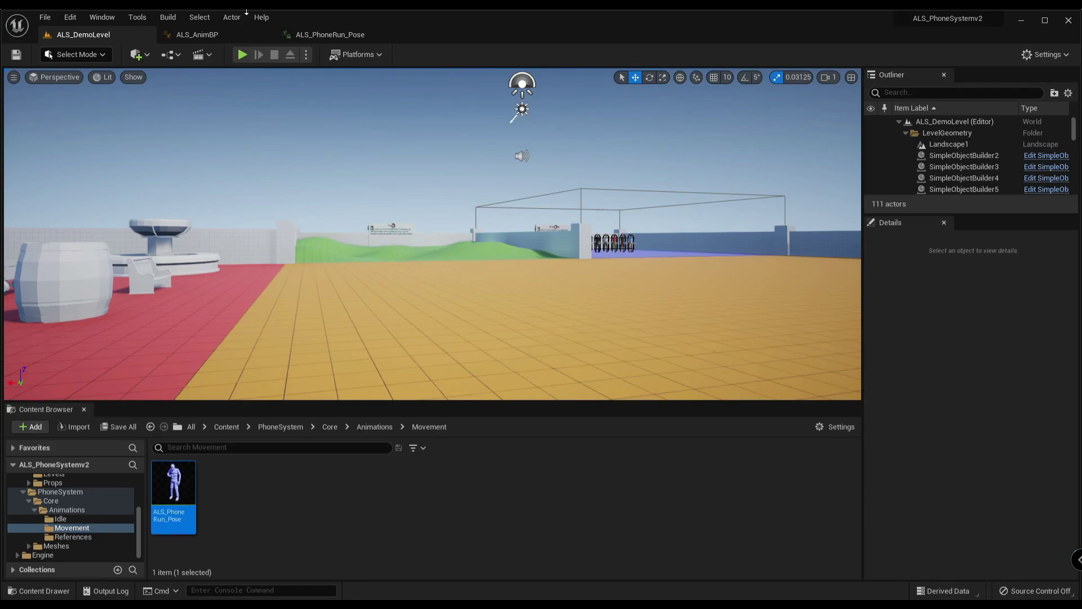
click(102, 17)
click(188, 354)
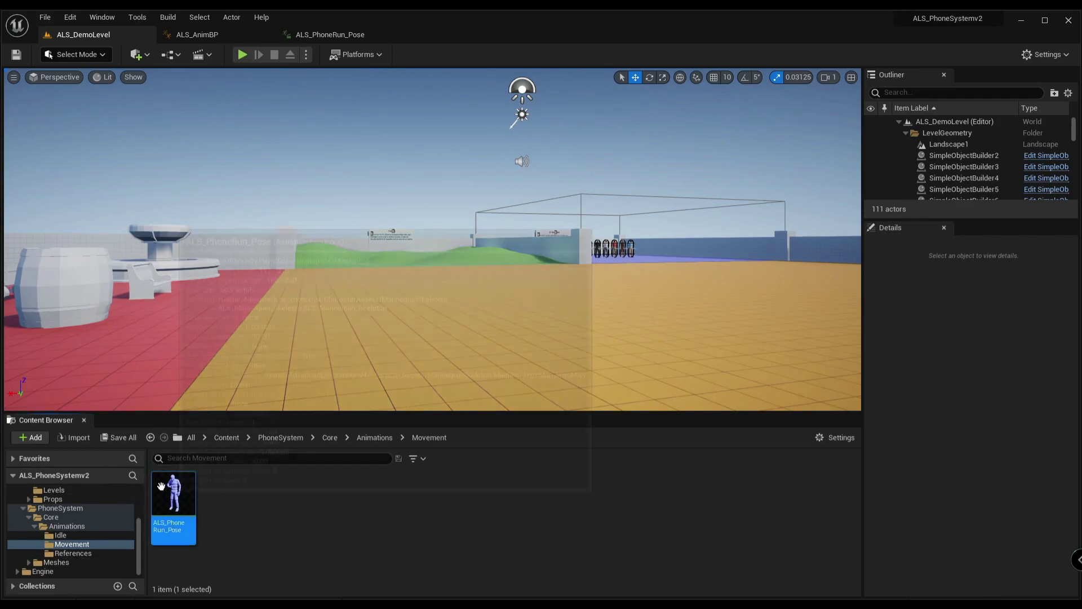
- Play the demo level with the HUD hidden, choose the MobilePhone overlay, check the arm during movement and end the preview
click(242, 55)
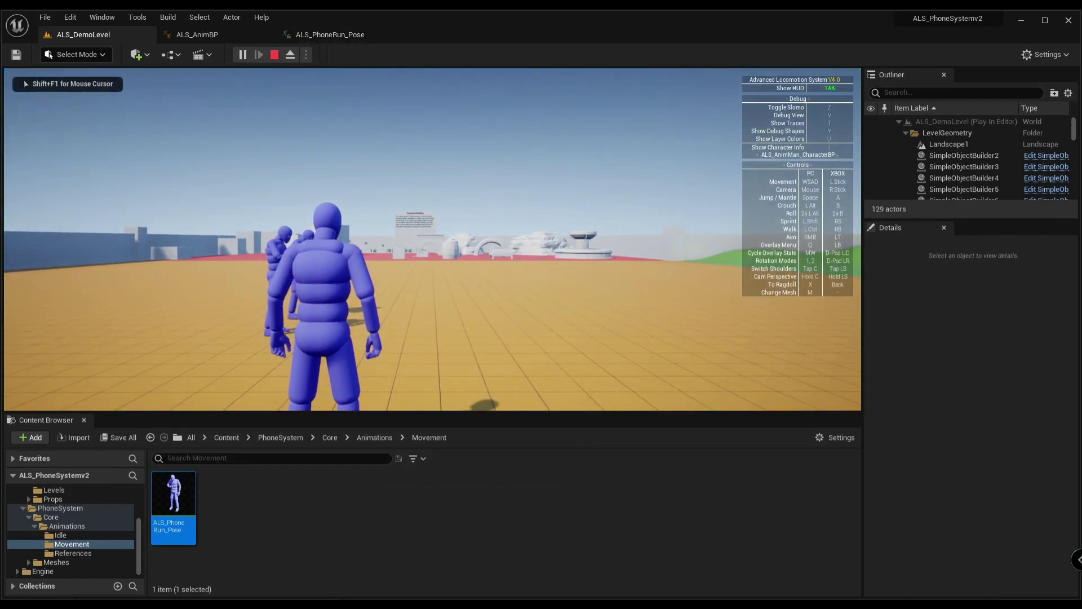
key(w)
key(Tab)
key(q)
scroll(432, 239, up, 1)
key(s)
key(Escape)
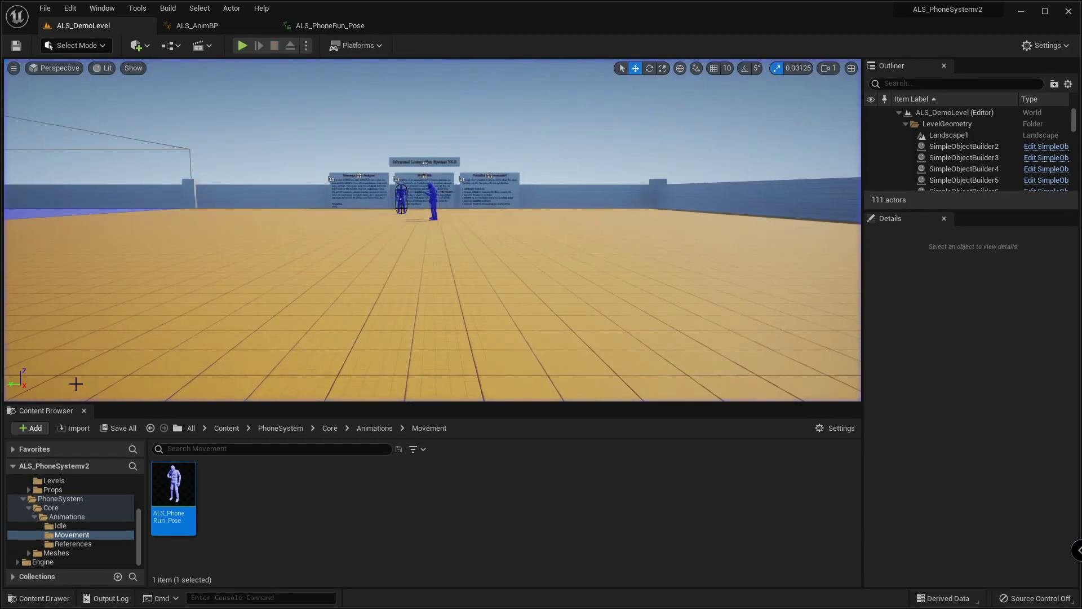
- Set all Layering_Arm_L keys in ALS_PhoneRun_Pose to 0.5, and open the Layering_Arm_L_Add curve to check it
click(338, 25)
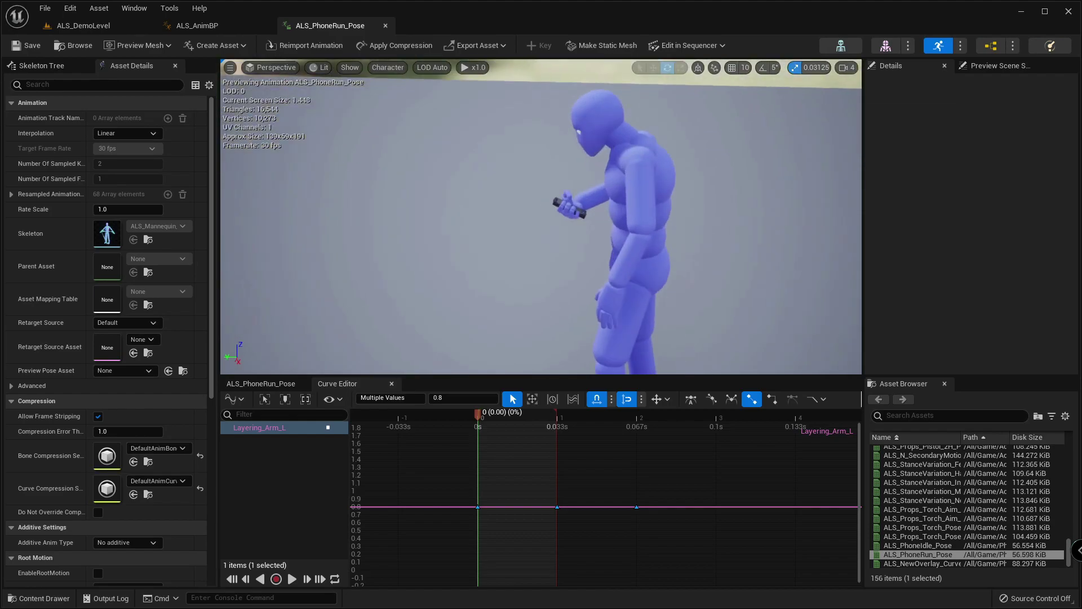
click(391, 385)
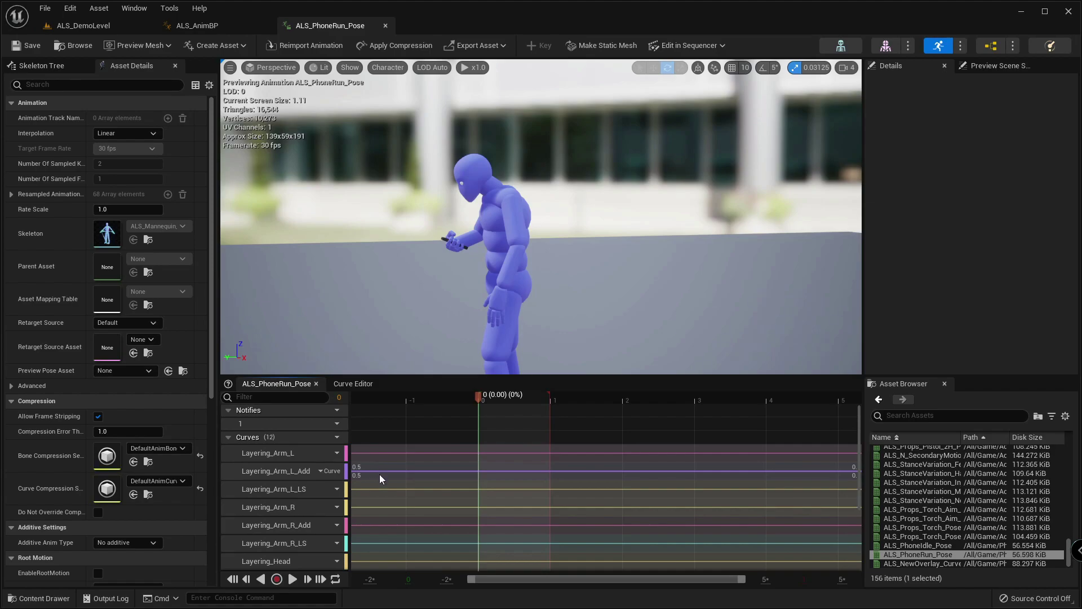
double_click(380, 460)
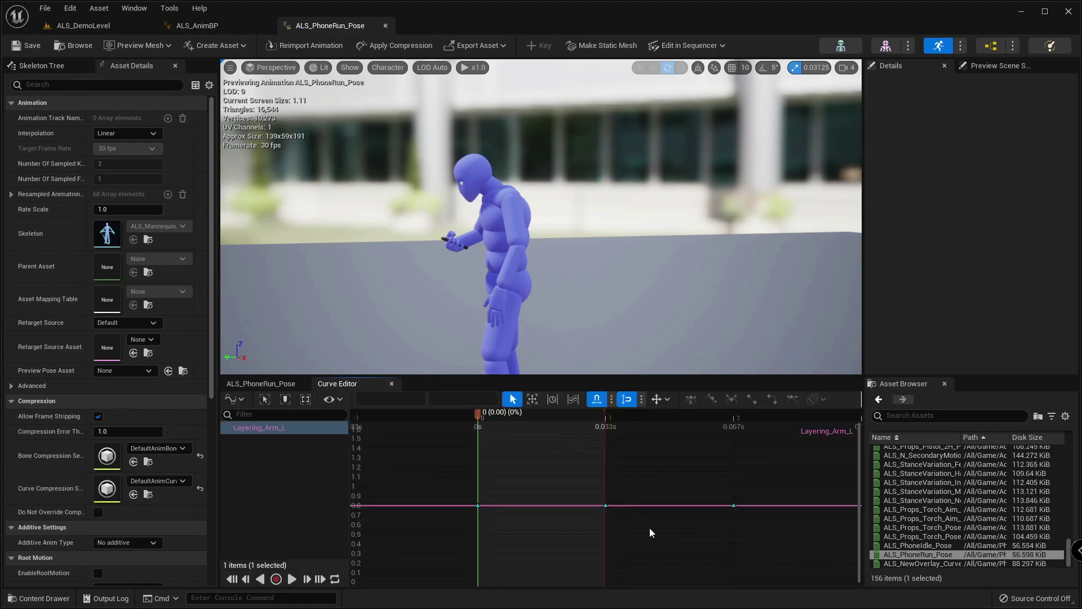
drag(773, 554, 431, 475)
key(f)
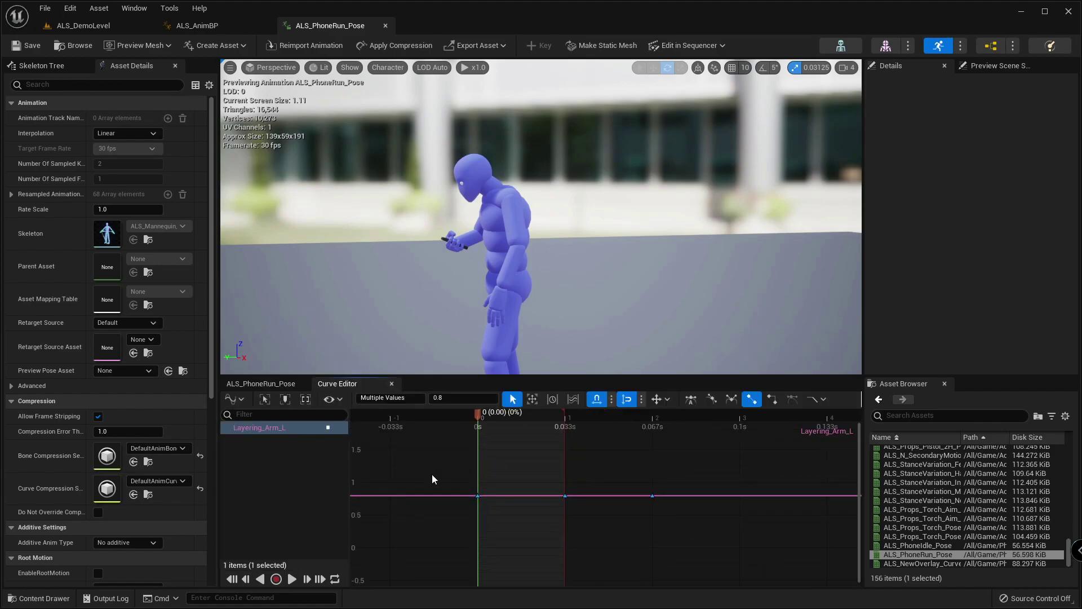
click(451, 400)
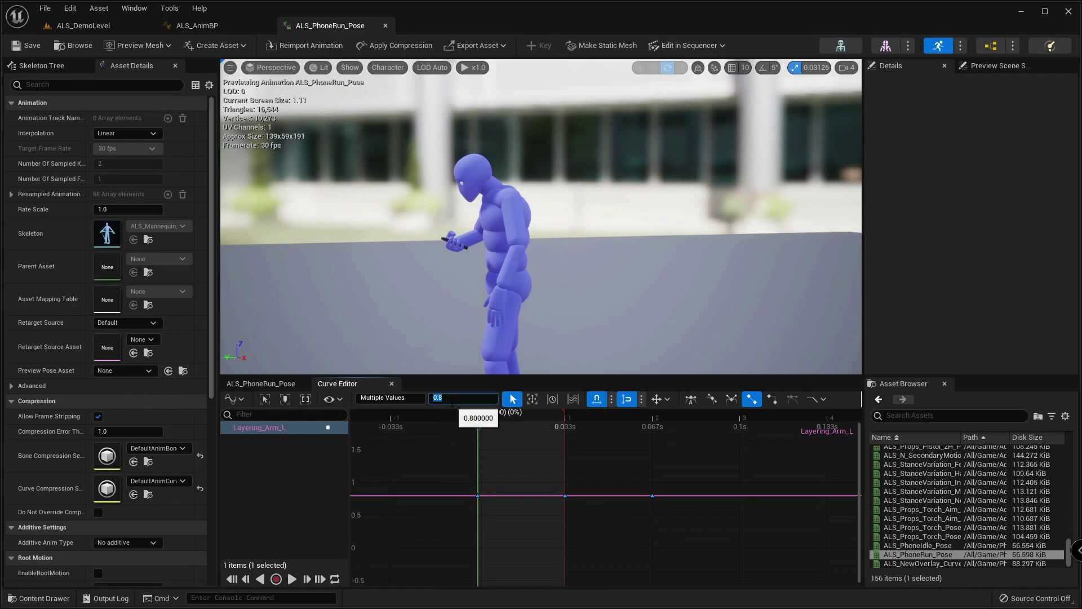
text(.5)
key(Return)
click(260, 383)
double_click(419, 477)
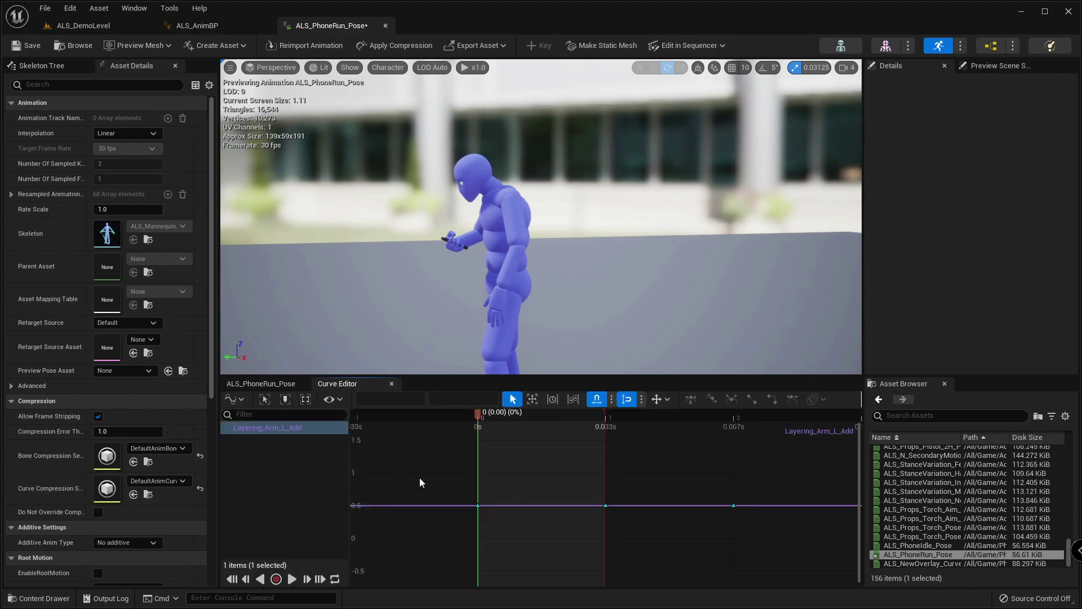
- Replay ALS_DemoLevel with the MobilePhone overlay, move the character to check the revised left arm layering, and end the preview
click(113, 22)
click(242, 45)
key(q)
scroll(415, 271, up, 1)
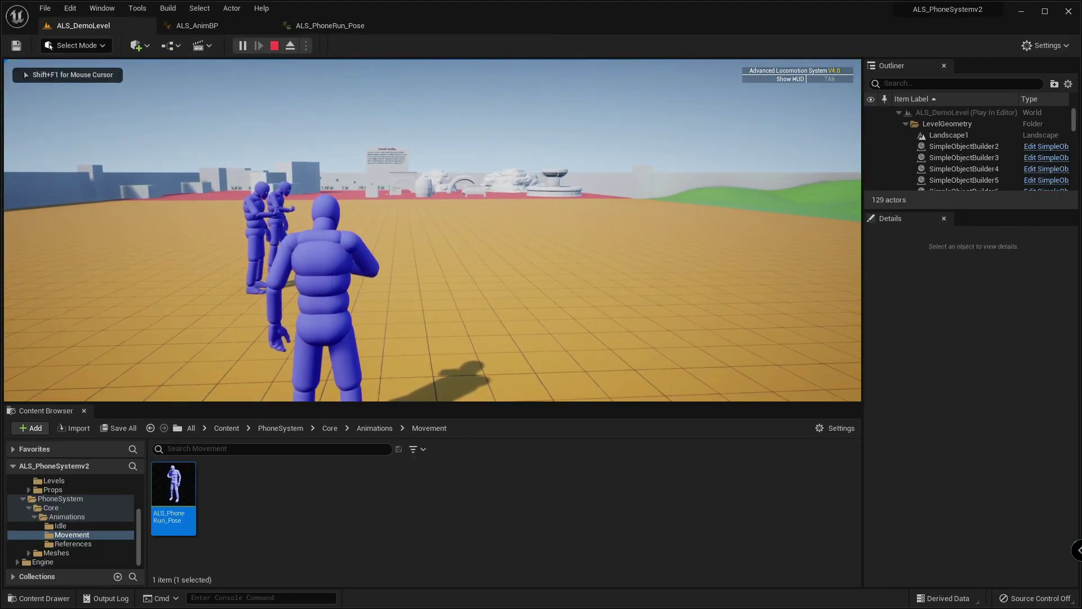
key(w)
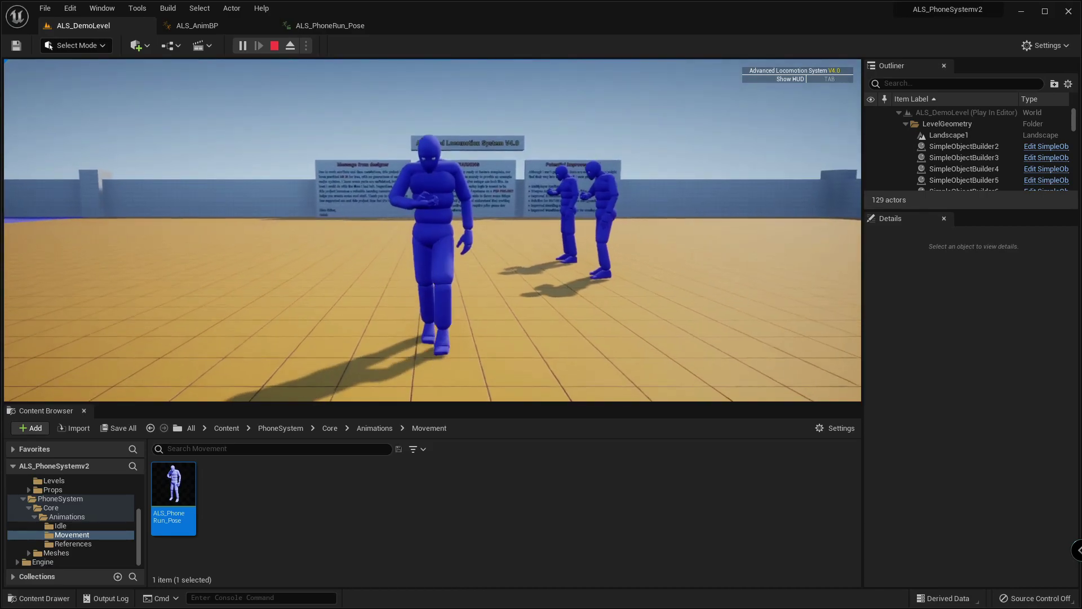
key(Escape)
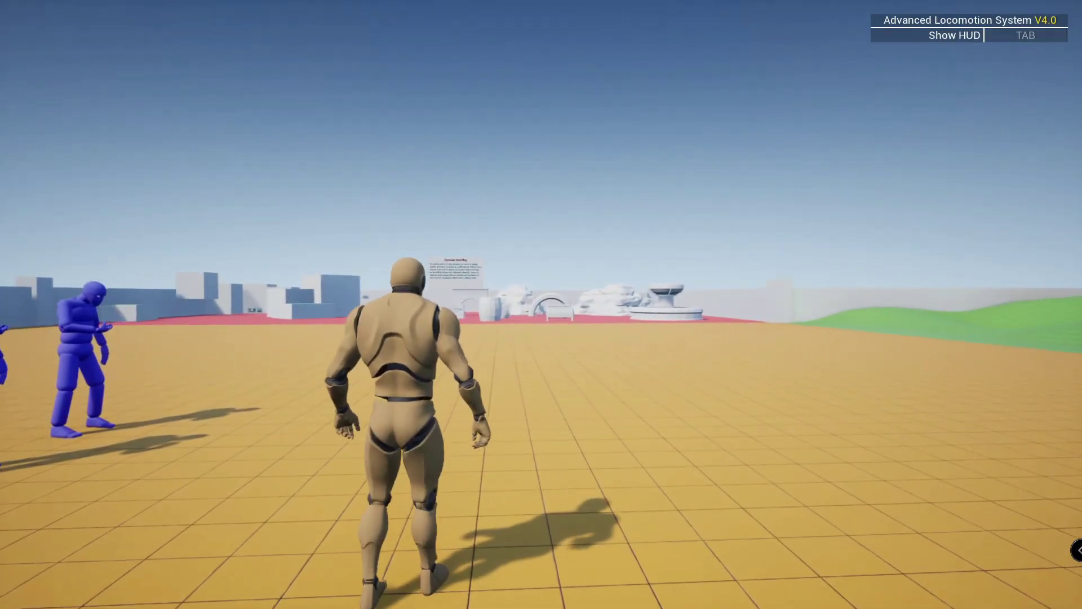
- Choose the MobilePhone overlay for the mannequin character in full-screen play and examine its pose while standing, turning and running
key(q)
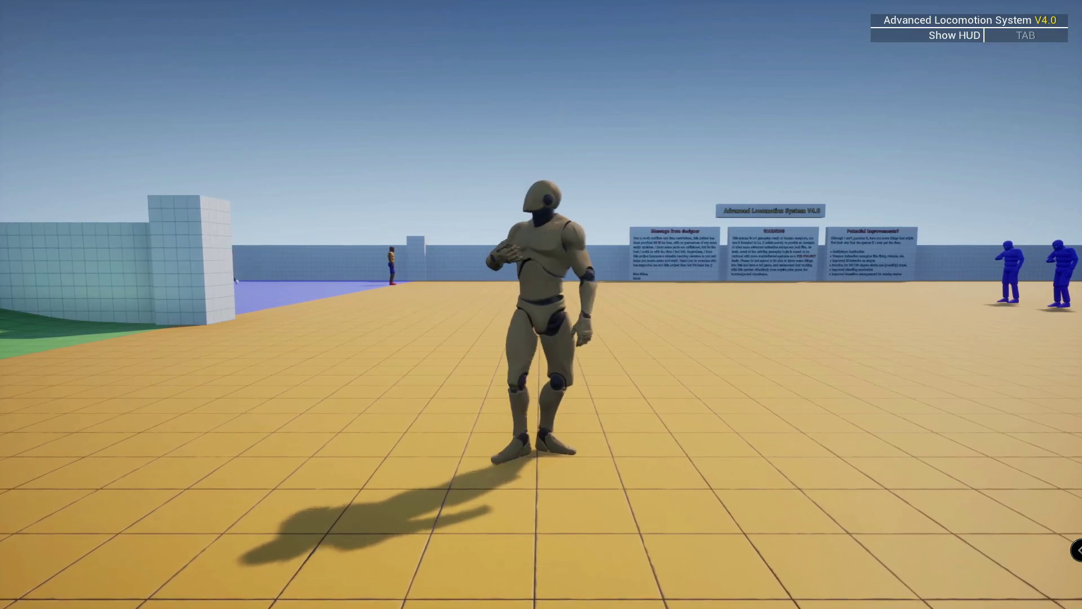
key(d)
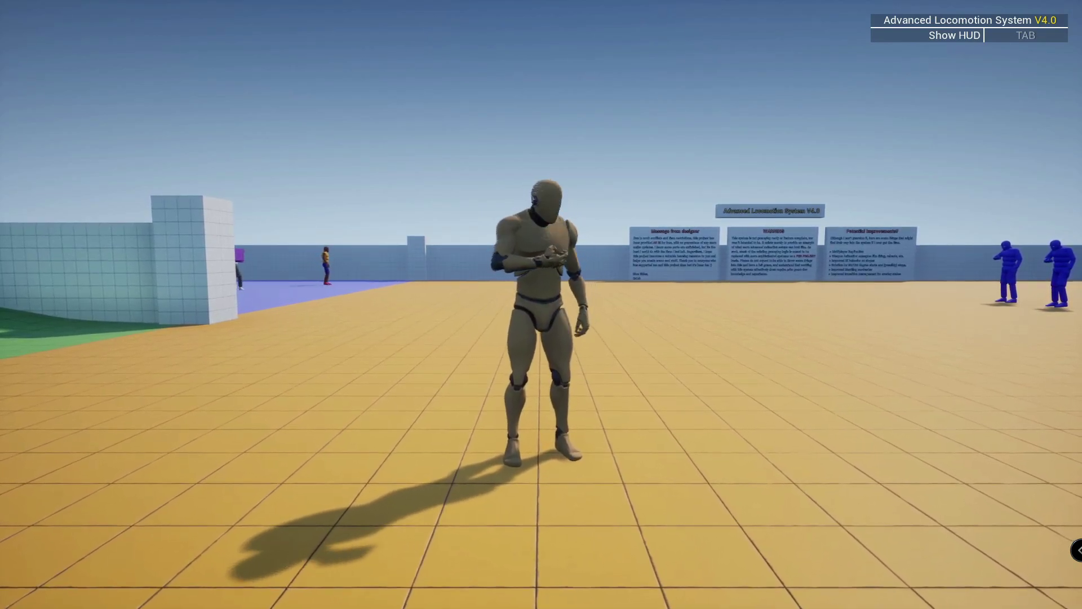
key(d)
key(s)
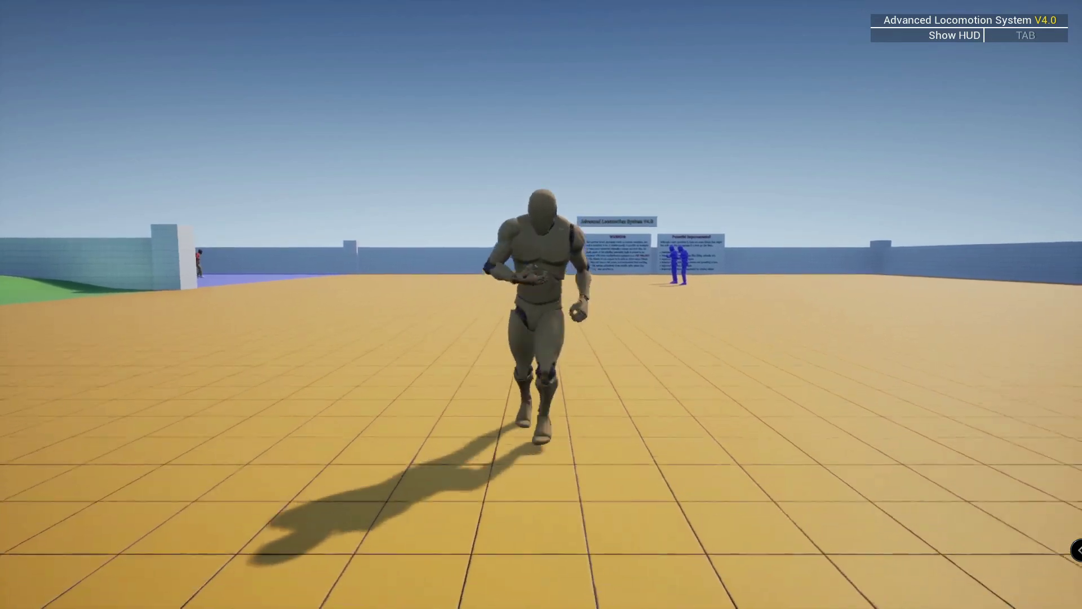
key(w)
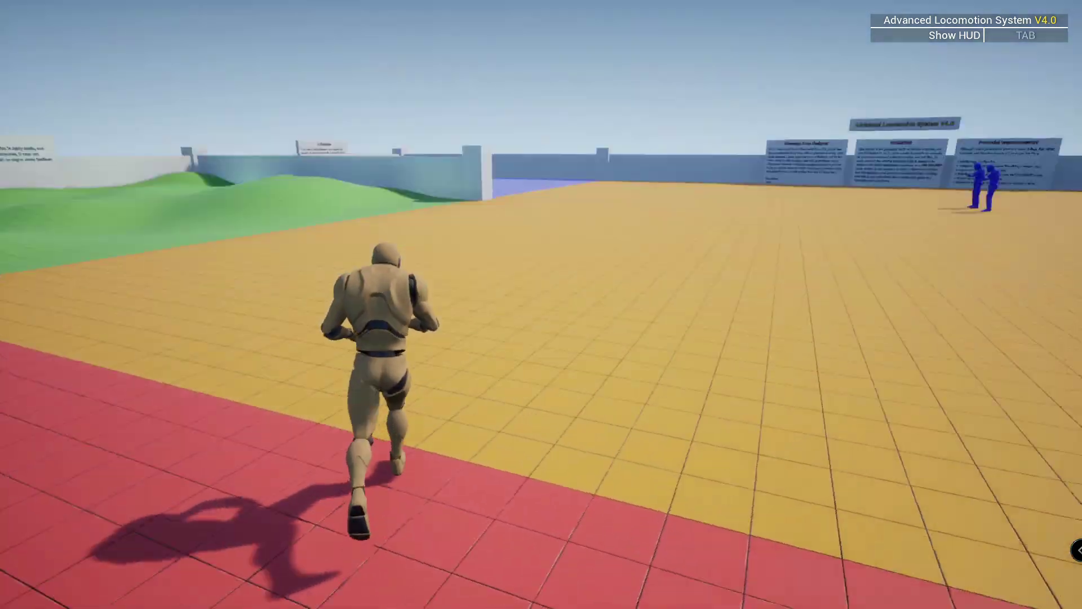